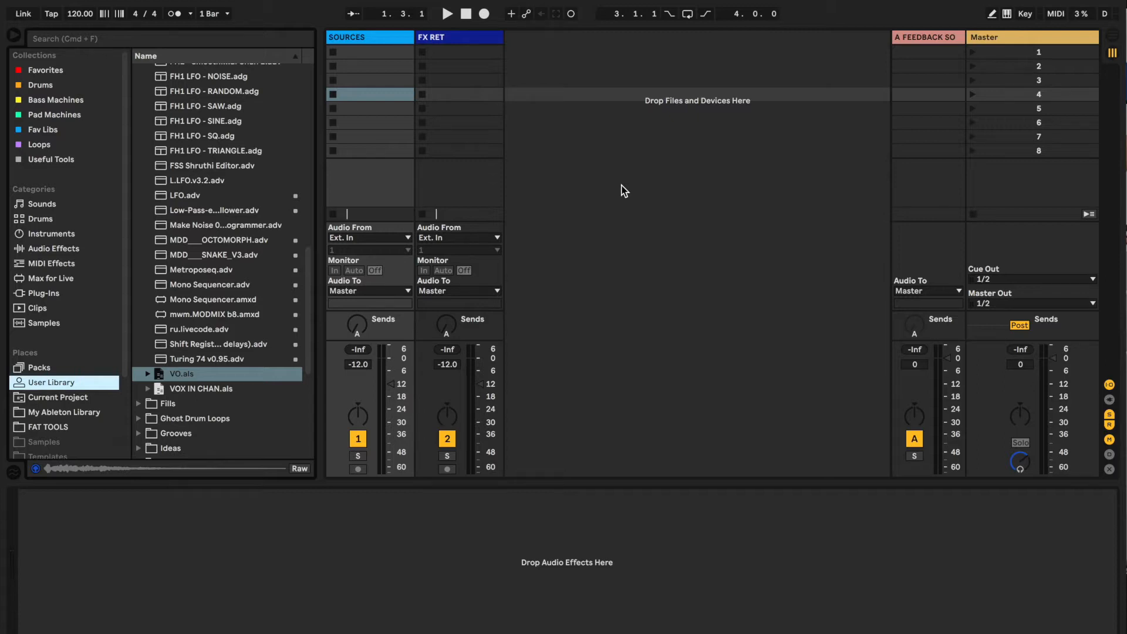
- Widen the A return track in the mixer so its full name fits in the track header
click(14, 35)
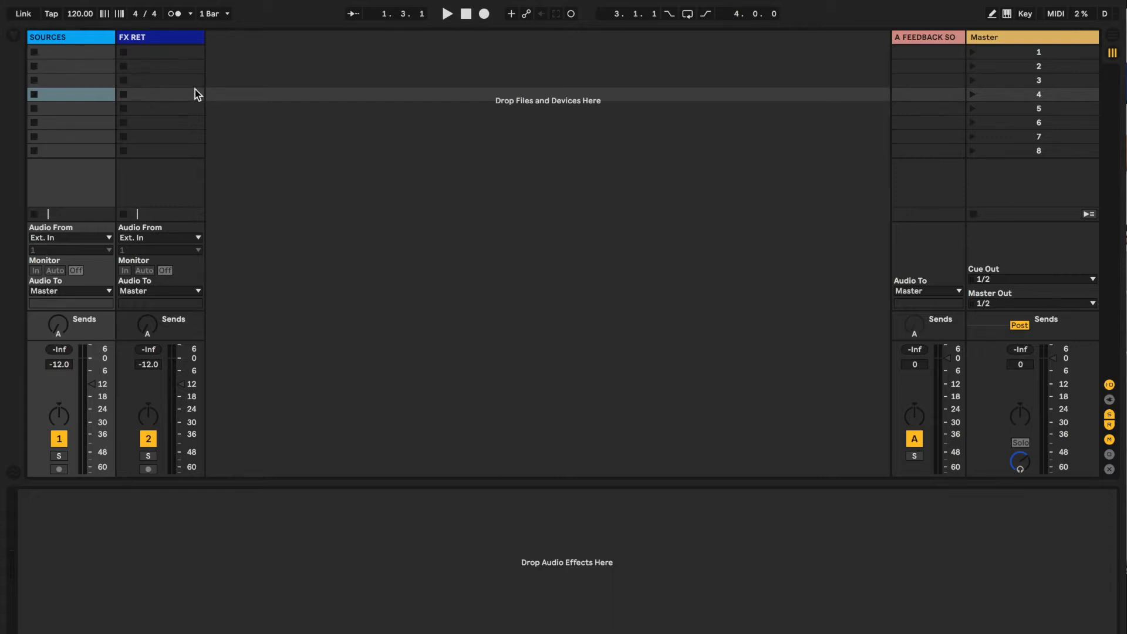
click(62, 40)
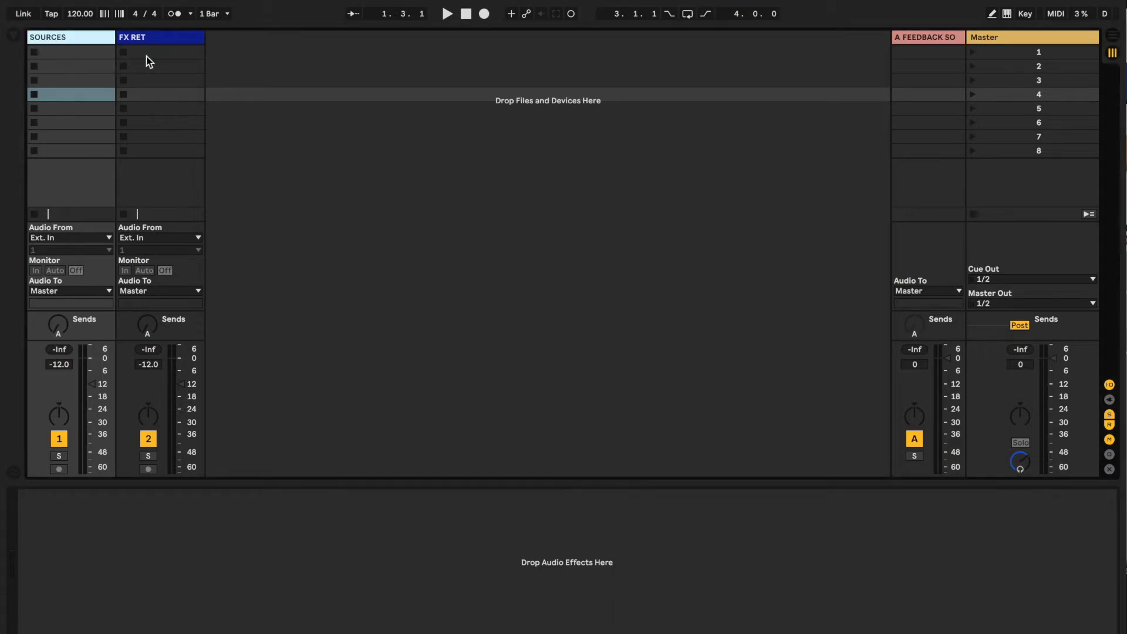
click(163, 39)
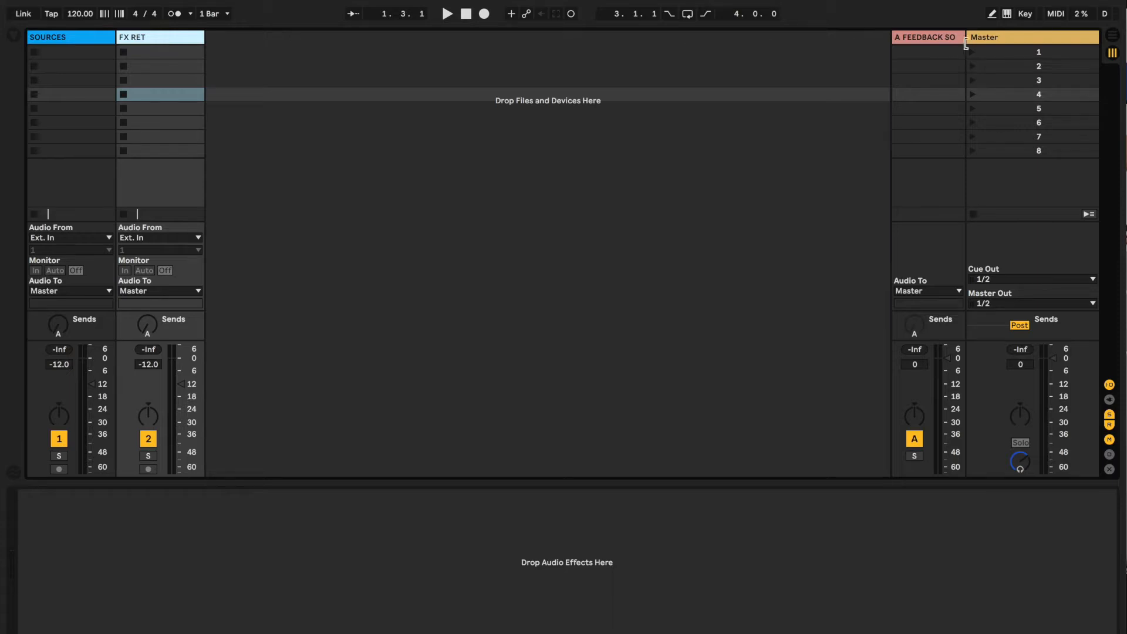
click(940, 39)
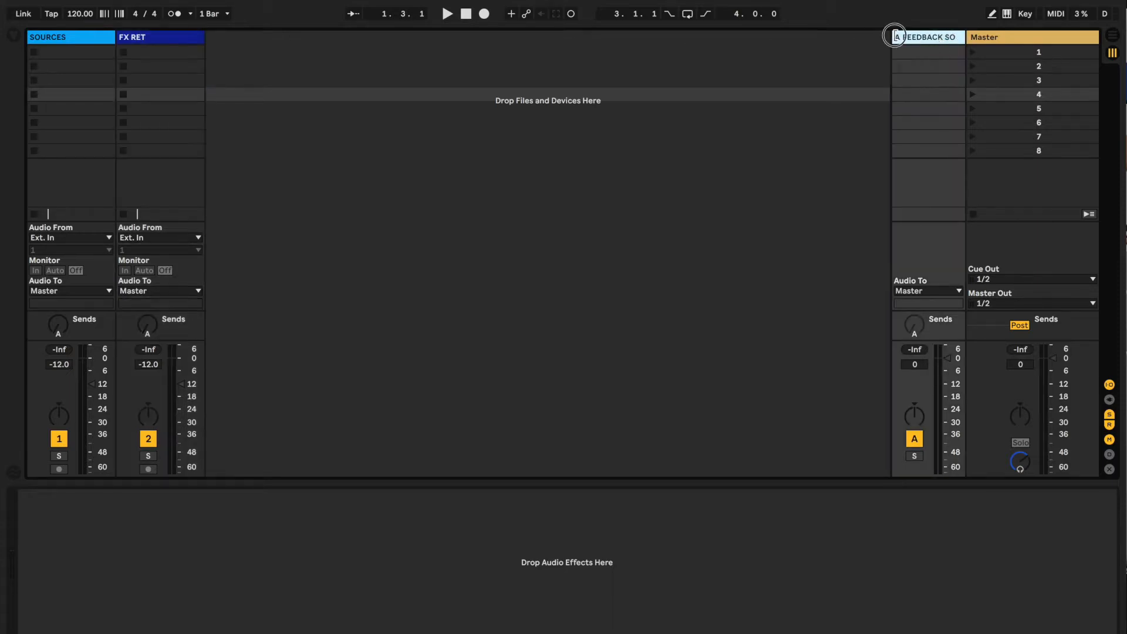
drag(894, 37, 827, 42)
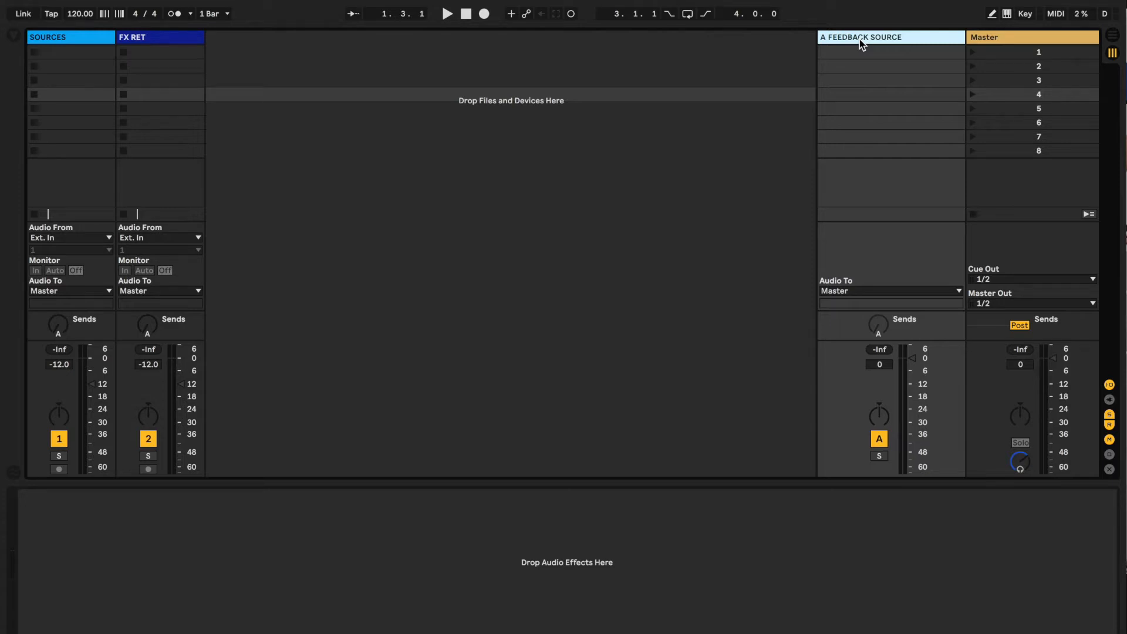
- Add a Limiter audio effect to the FX RET track and set its ceiling to -3 dB
click(13, 36)
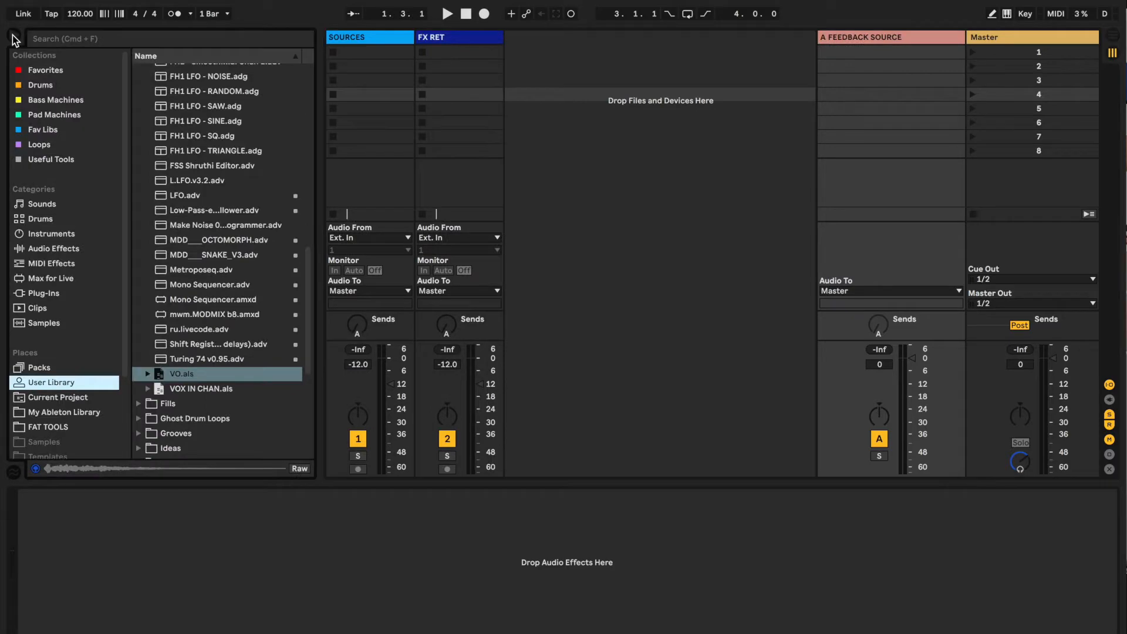
click(61, 251)
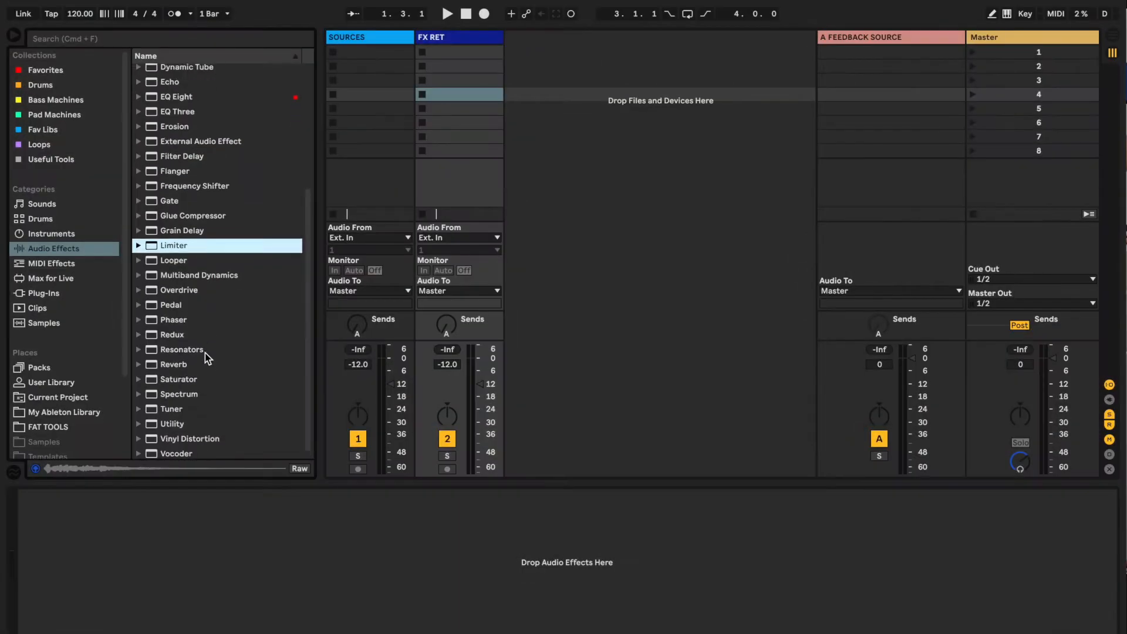
scroll(202, 346, up, 1)
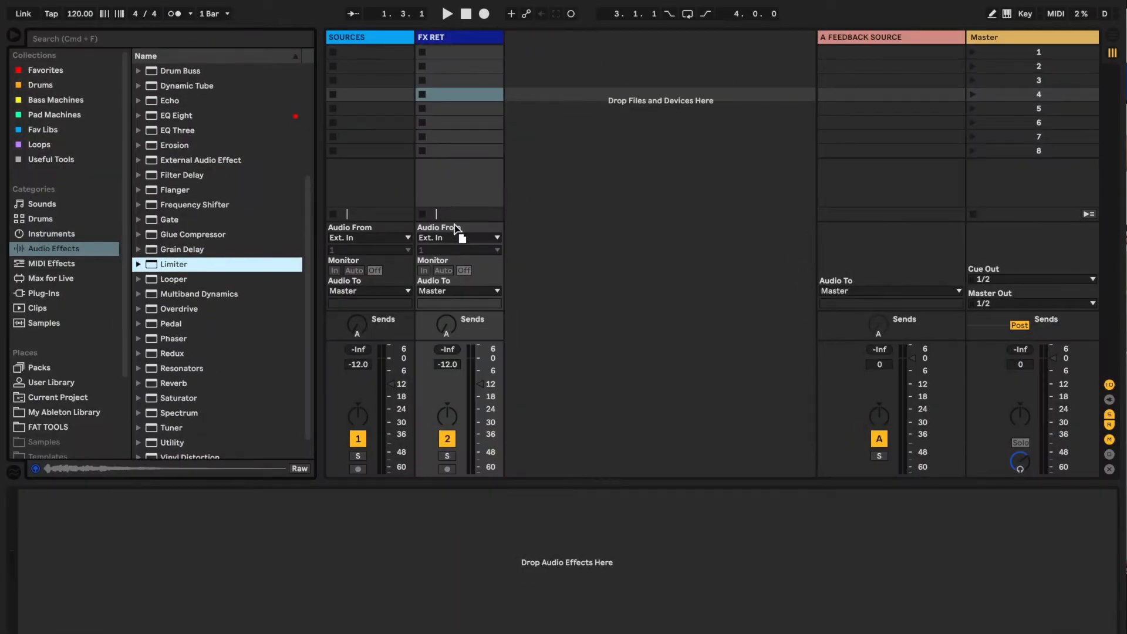
key(Return)
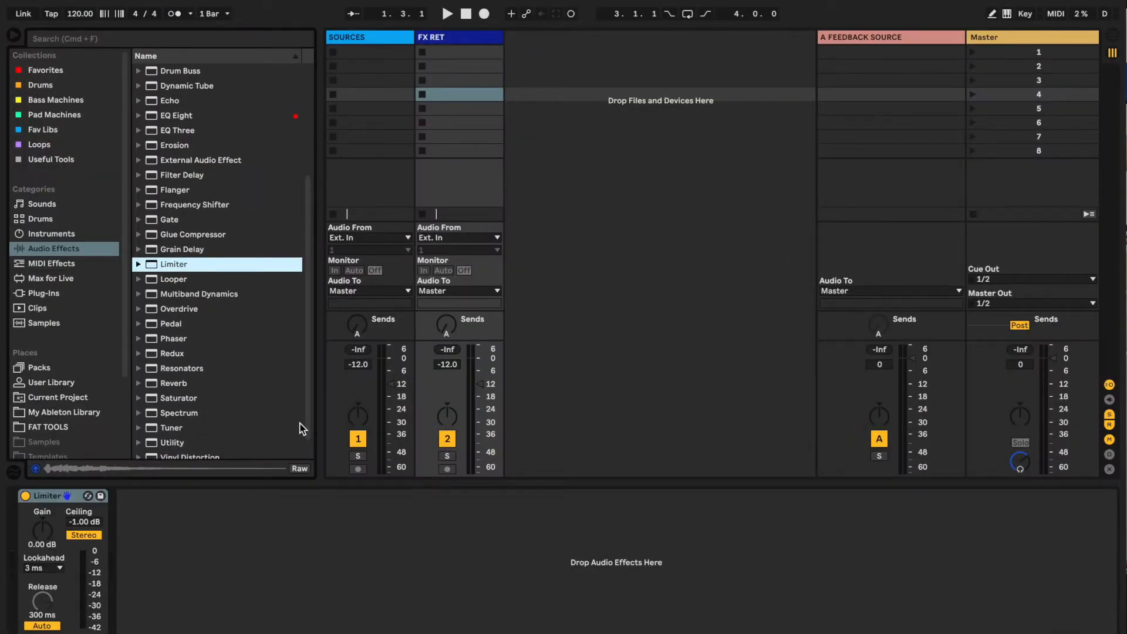
drag(84, 524, 84, 511)
text(-3)
key(Return)
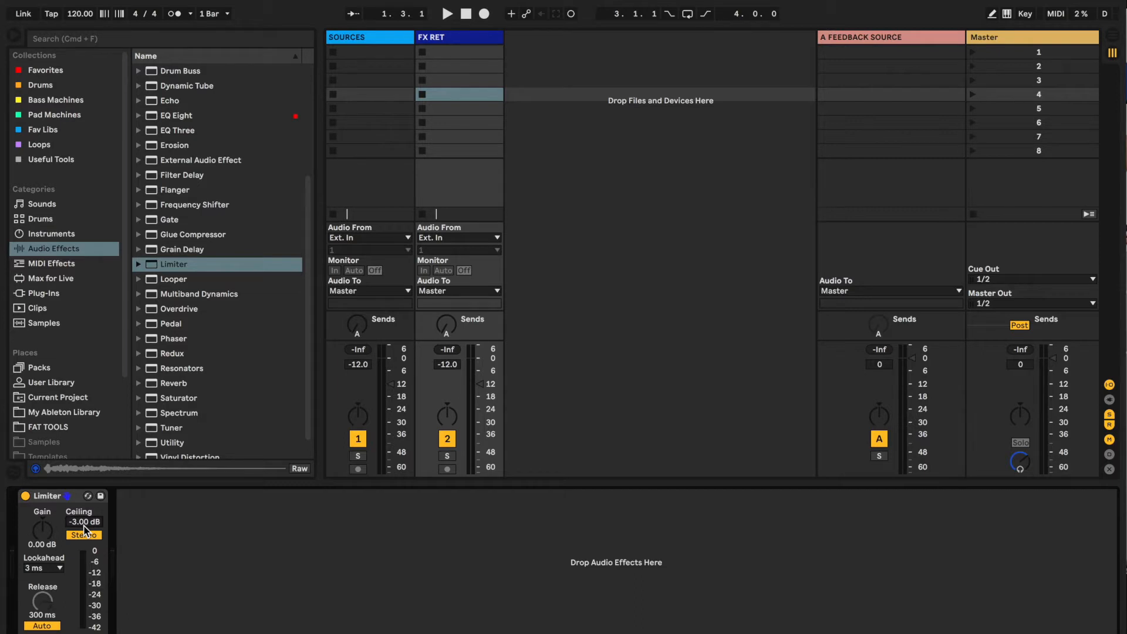
- Add a Limiter to the A FEEDBACK SOURCE return track and set its ceiling to -3 dB
key(Delete)
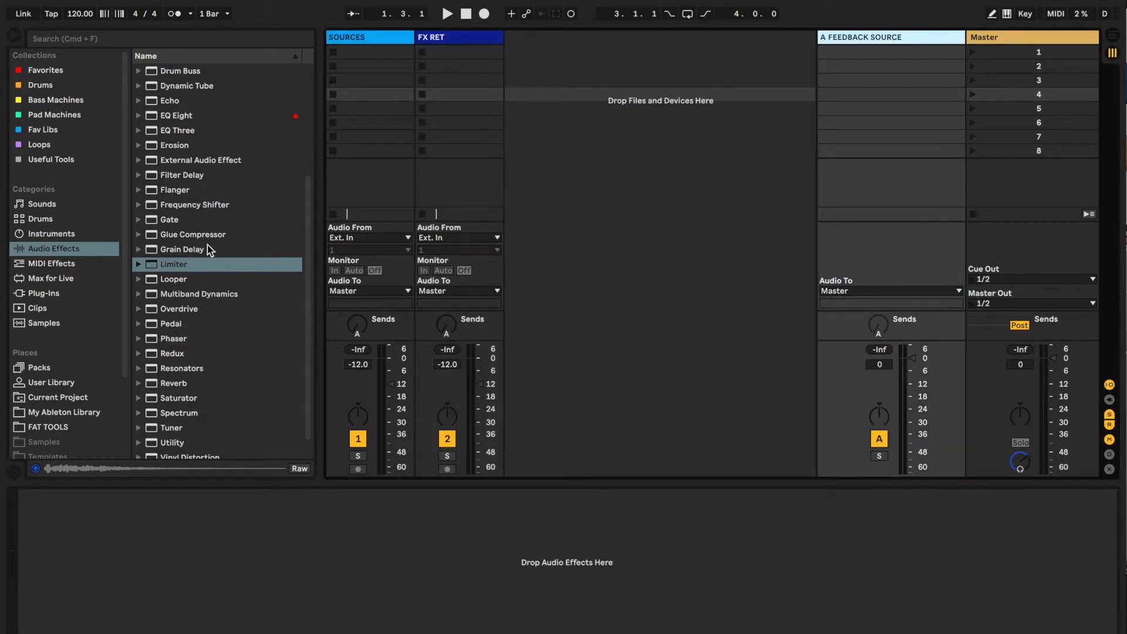
drag(178, 262, 284, 582)
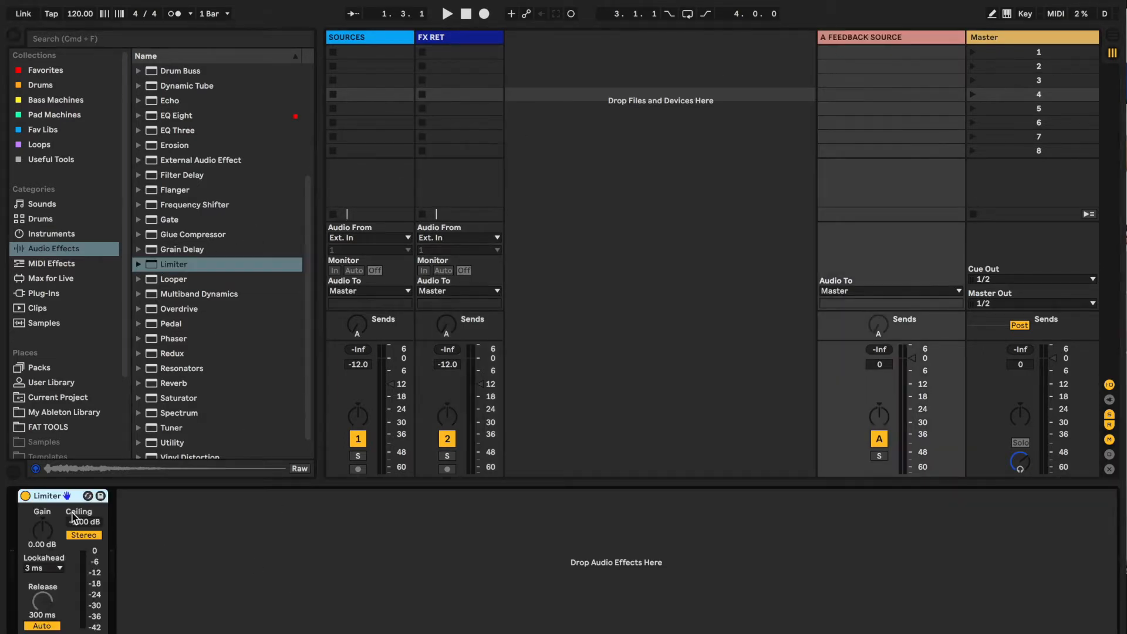
drag(80, 525, 81, 537)
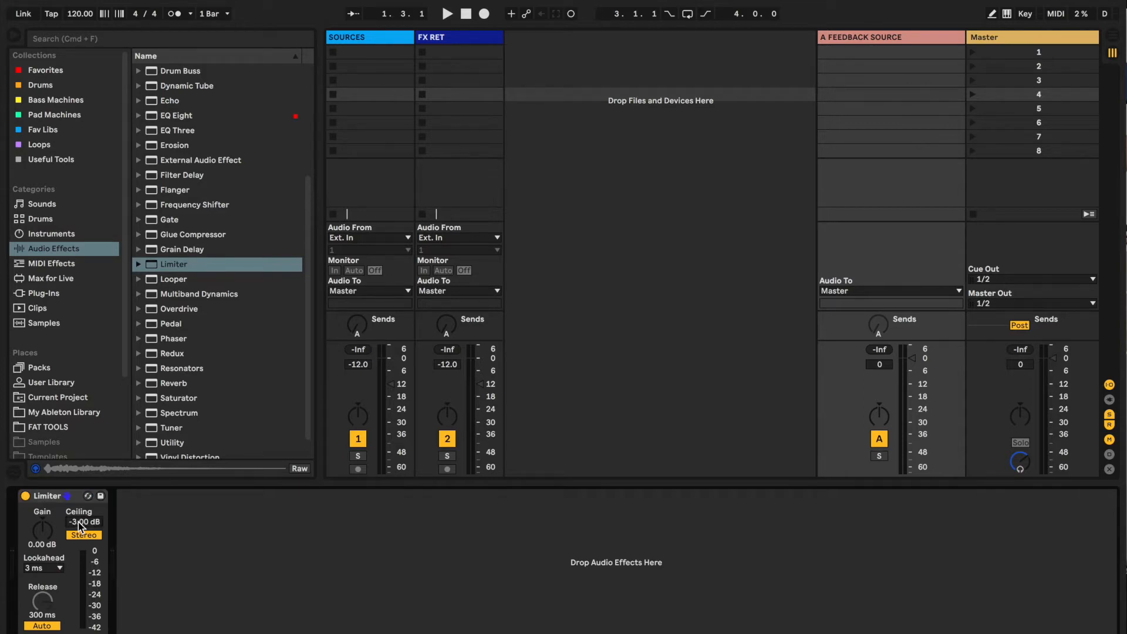
- Add a Limiter ahead of SPAN on the Master track and set its ceiling to -6 dB
click(992, 35)
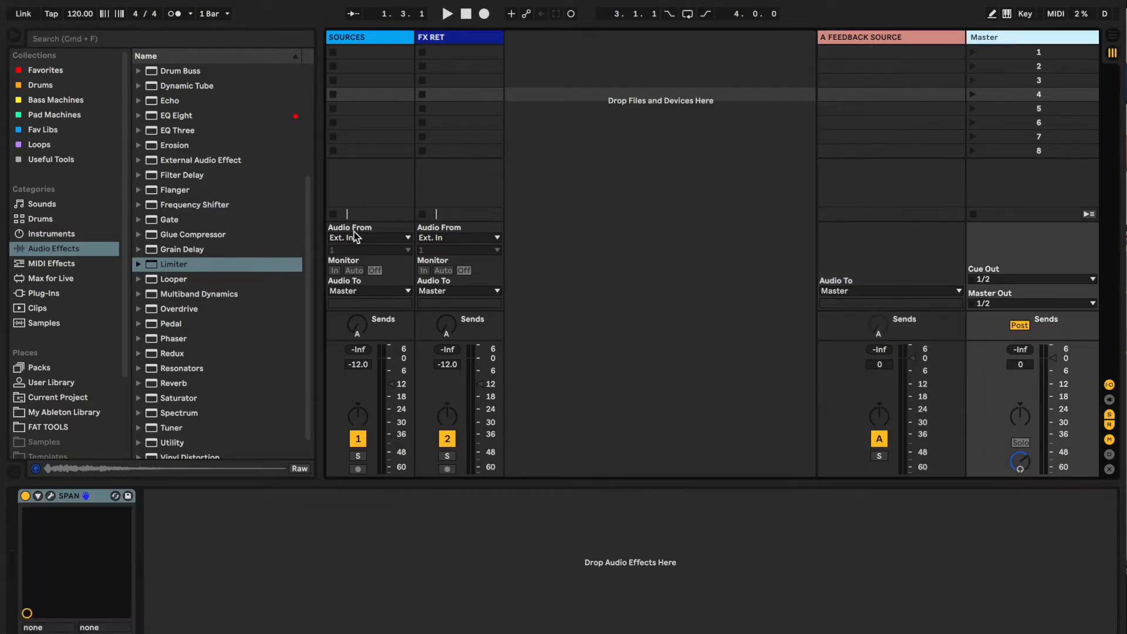
drag(156, 270, 30, 540)
text(-6)
key(Return)
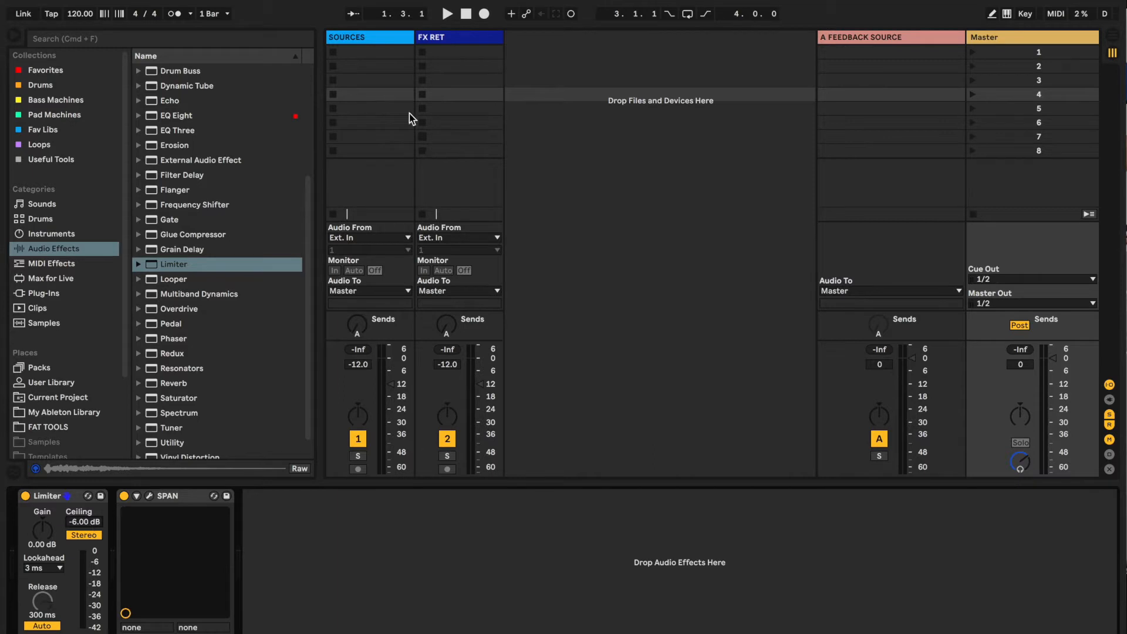
- Preview the !carbon.wav sample and load it into the first clip slot of the SOURCES track
click(376, 94)
click(45, 323)
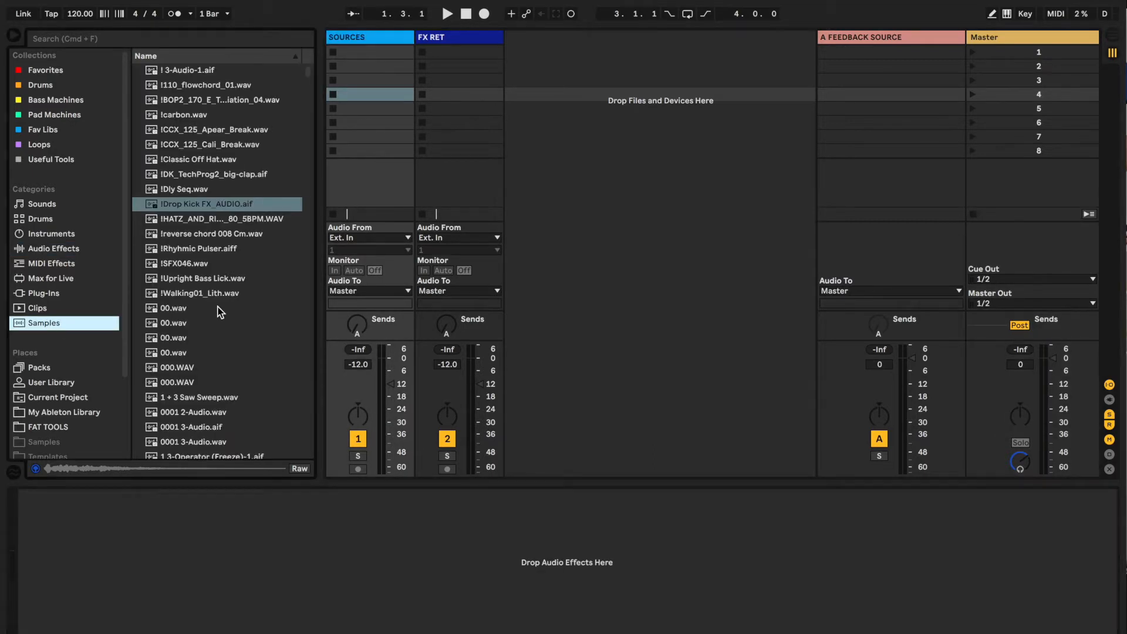
click(157, 116)
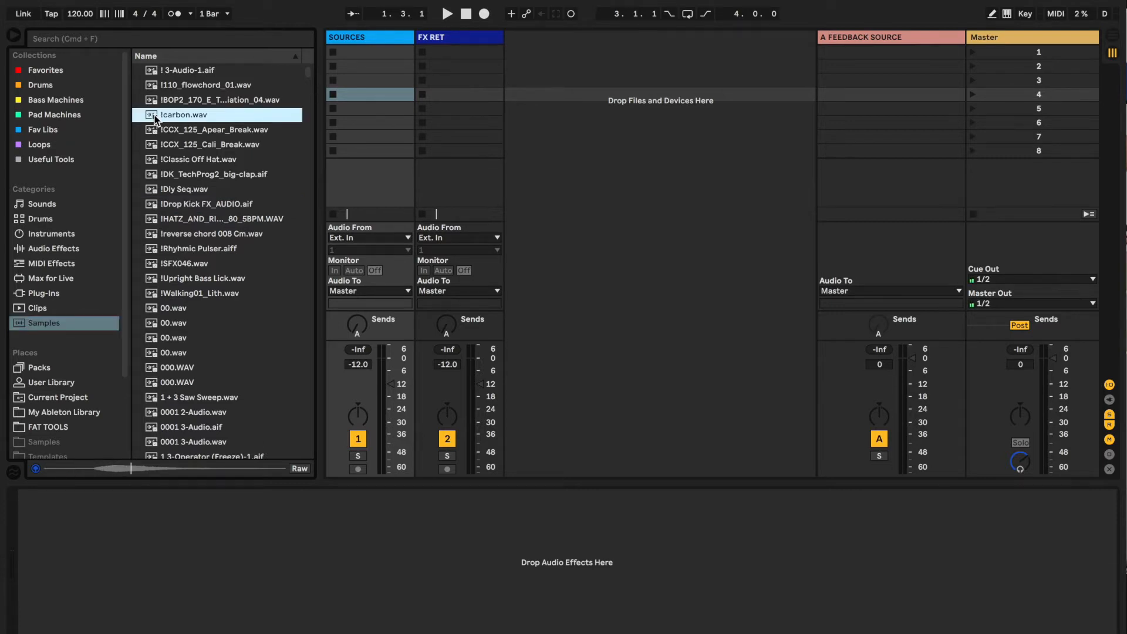
click(156, 118)
drag(156, 117, 350, 50)
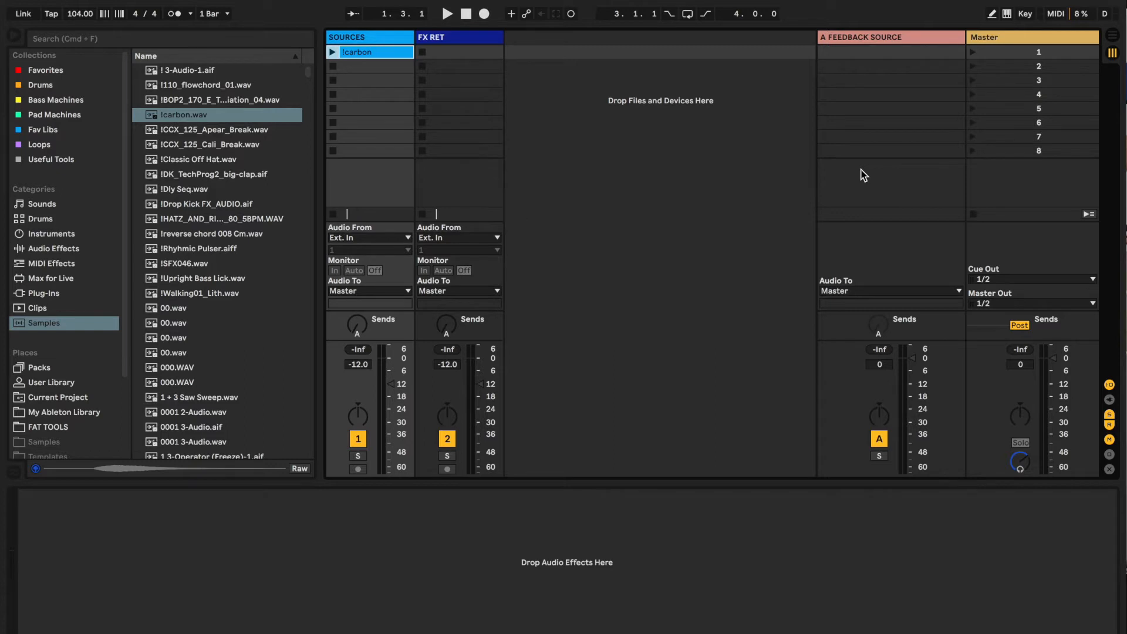
- Route the SOURCES track's audio output to Sends Only
click(358, 291)
click(357, 291)
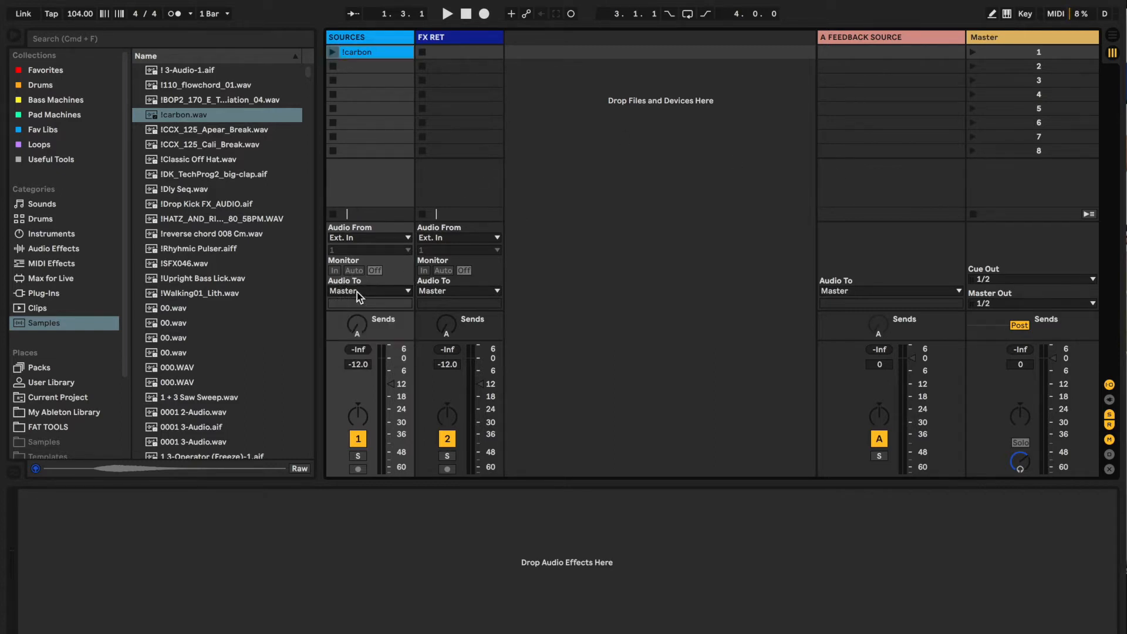
click(357, 291)
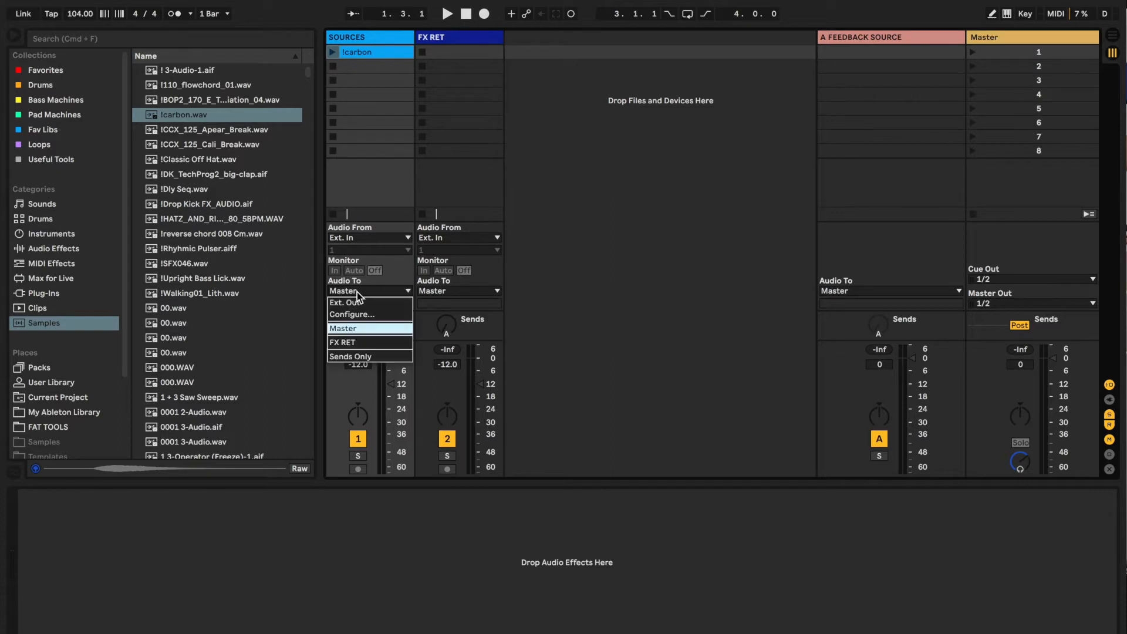
click(366, 357)
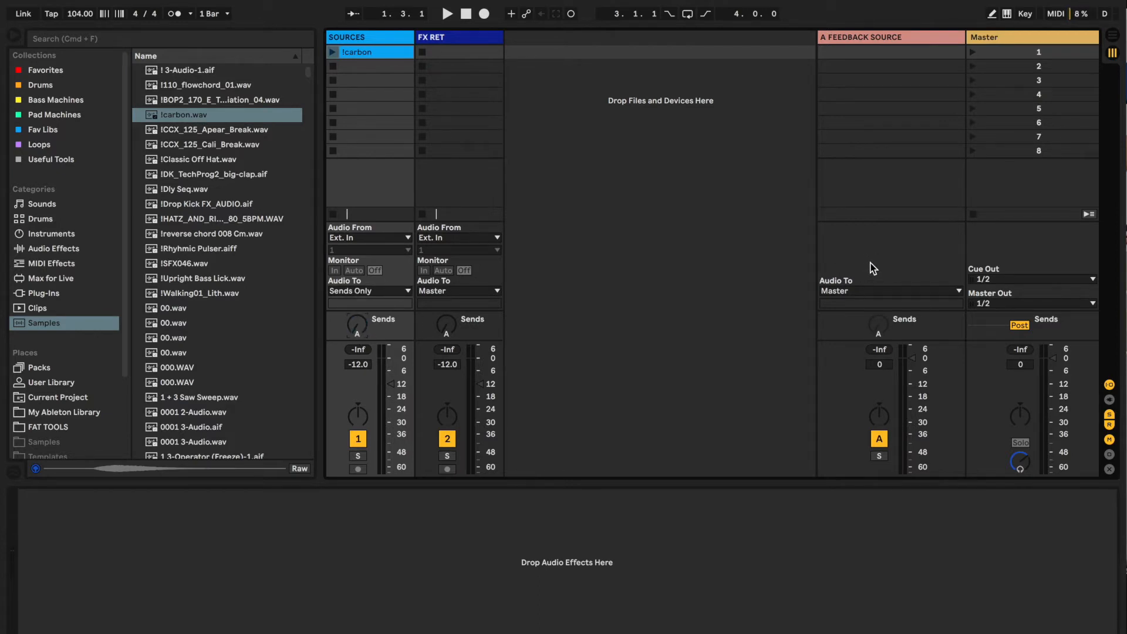
- Route the A FEEDBACK SOURCE return track's audio output to the FX RET track
click(889, 252)
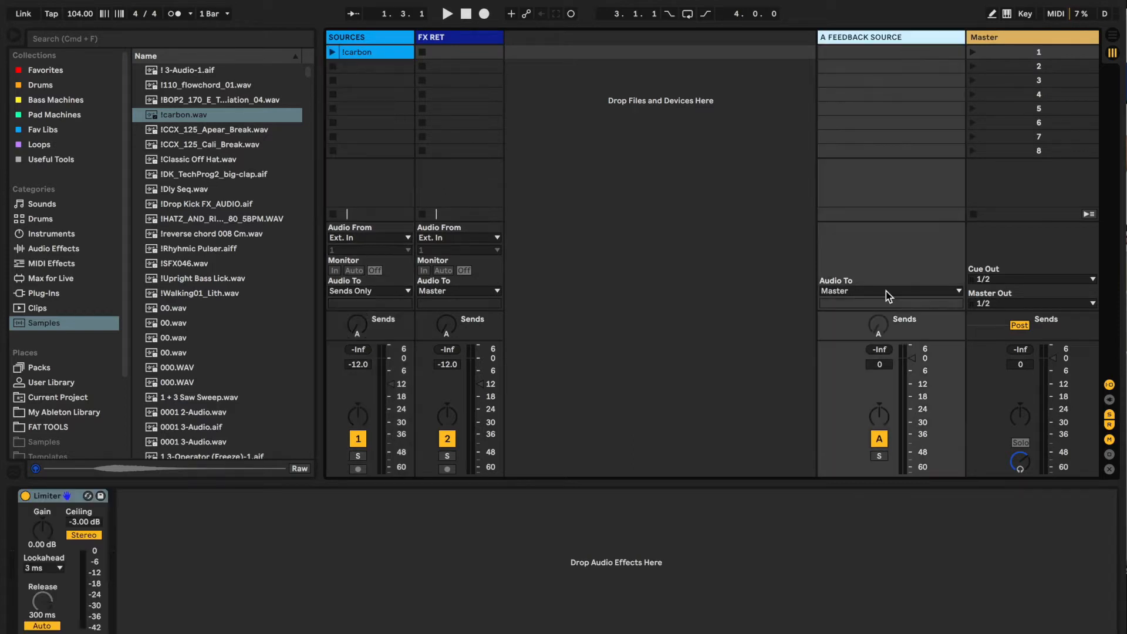
click(886, 291)
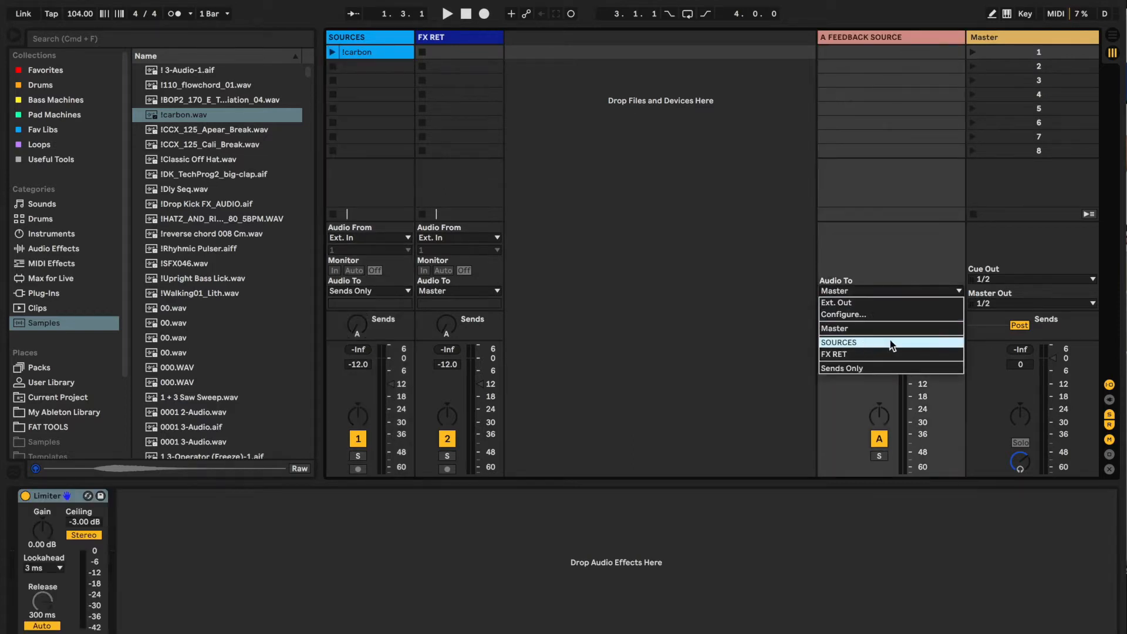
click(857, 354)
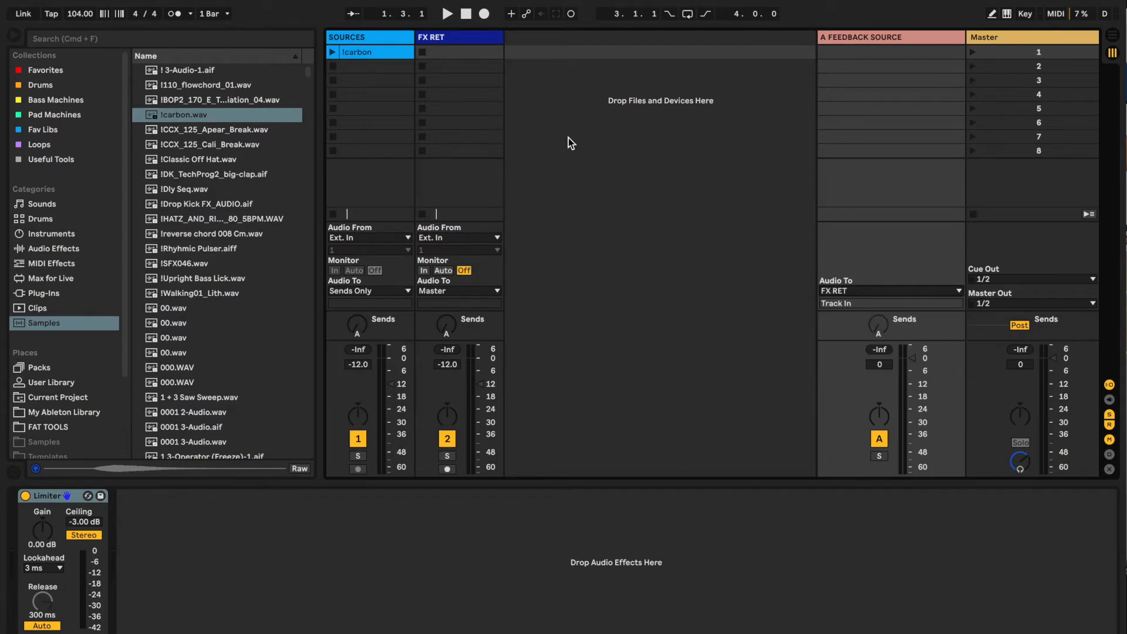
- Set the FX RET track's monitoring to In and launch the !carbon clip on the SOURCES track
click(440, 39)
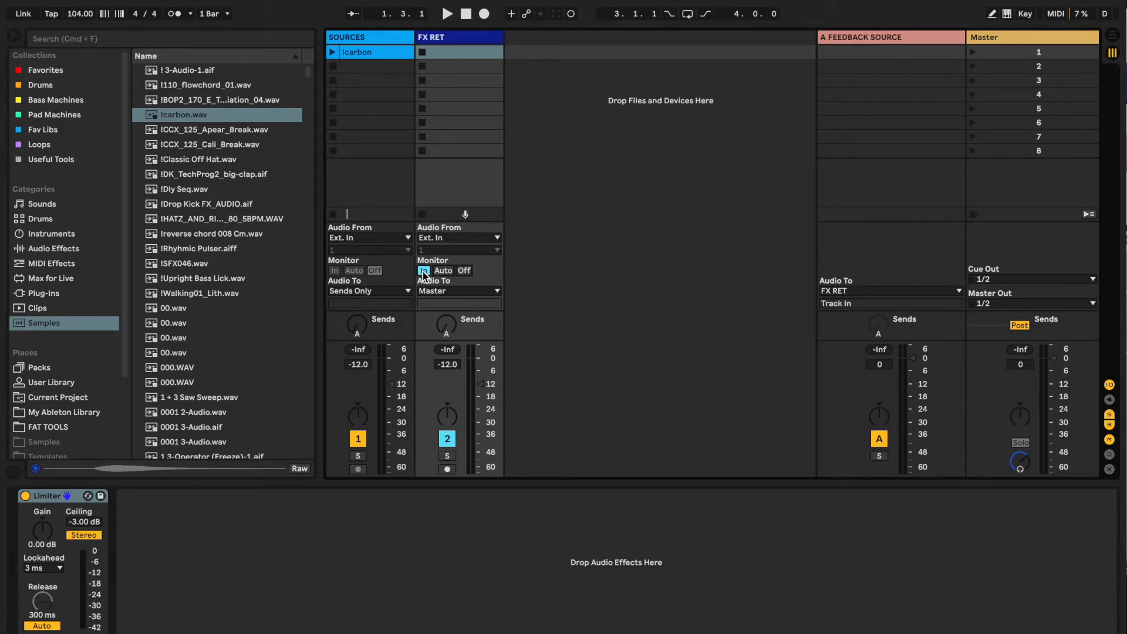
click(447, 326)
click(332, 52)
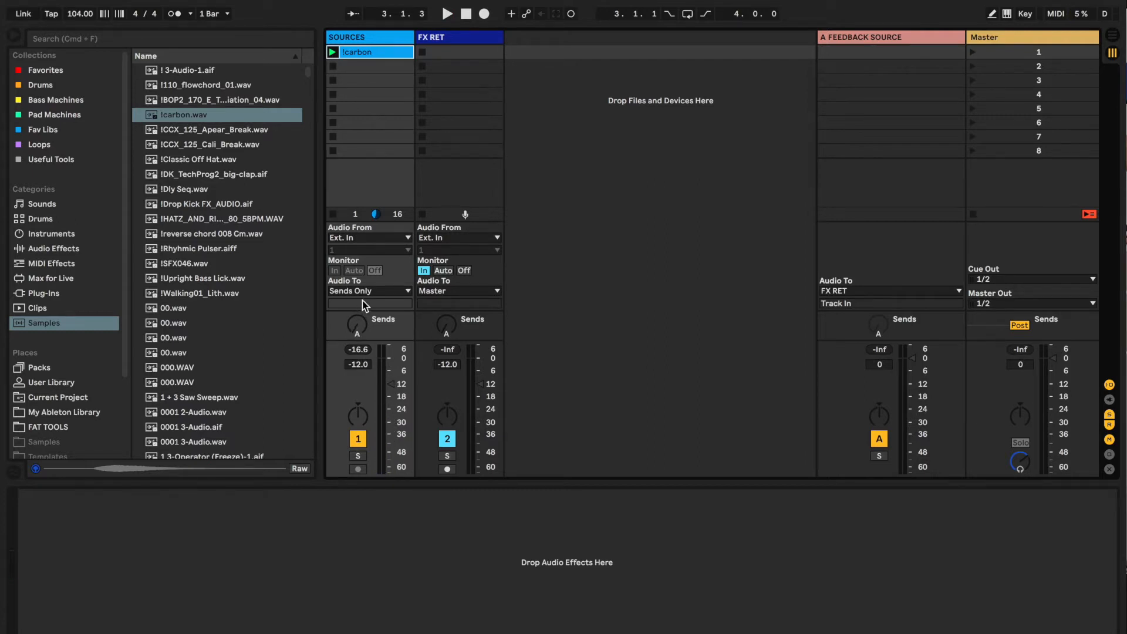
- Add the Pedal audio effect before the Limiter on the A FEEDBACK SOURCE return track
click(15, 35)
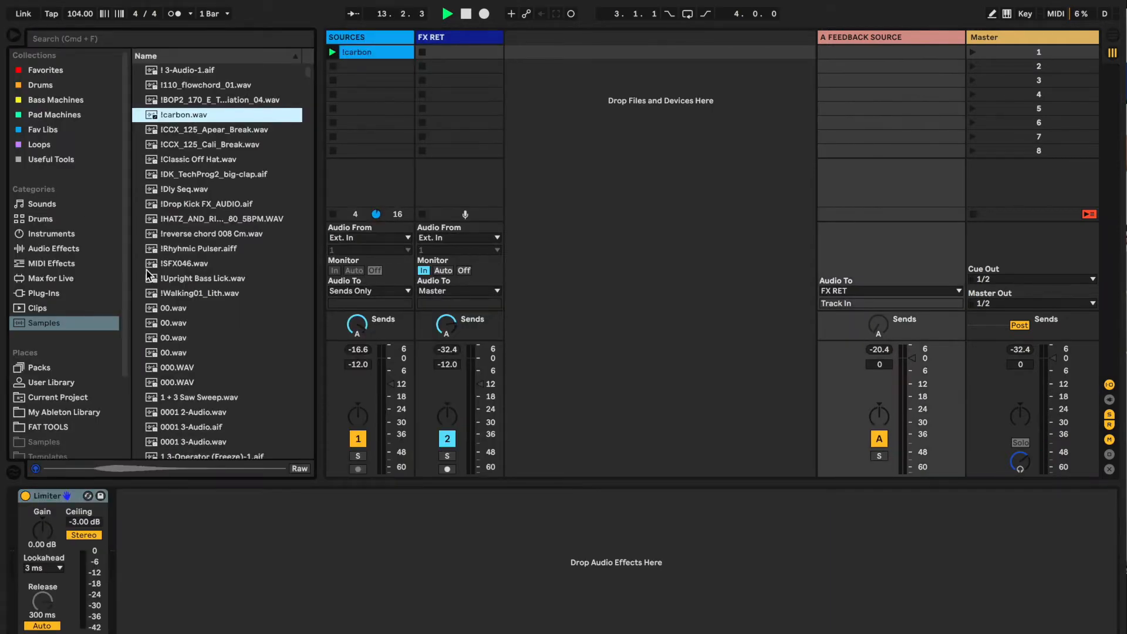
click(69, 251)
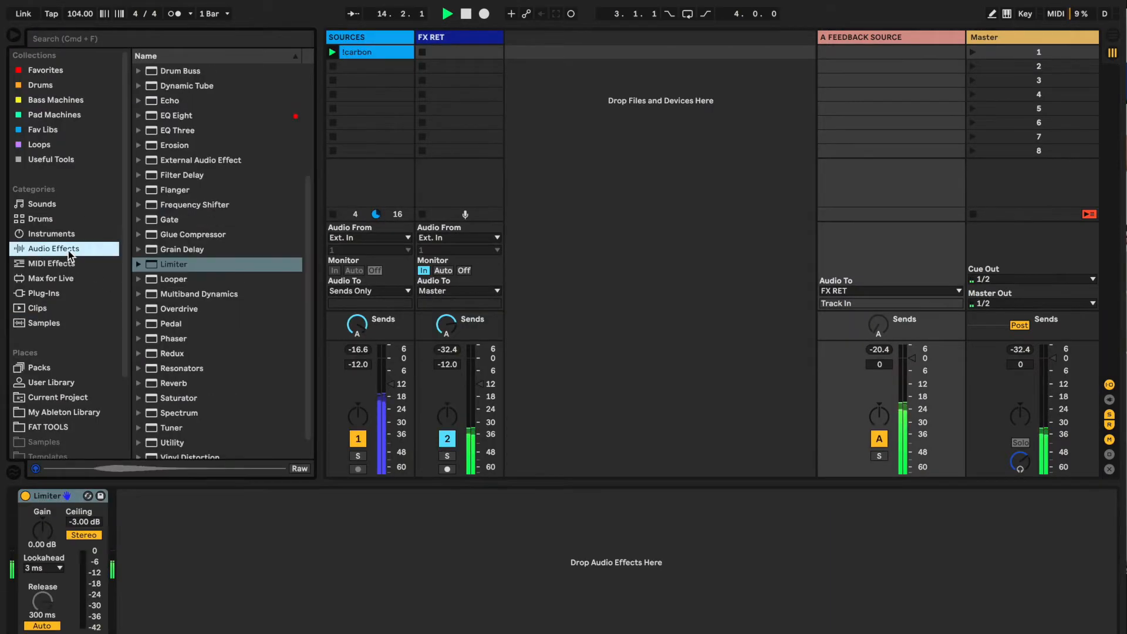
scroll(209, 382, down, 1)
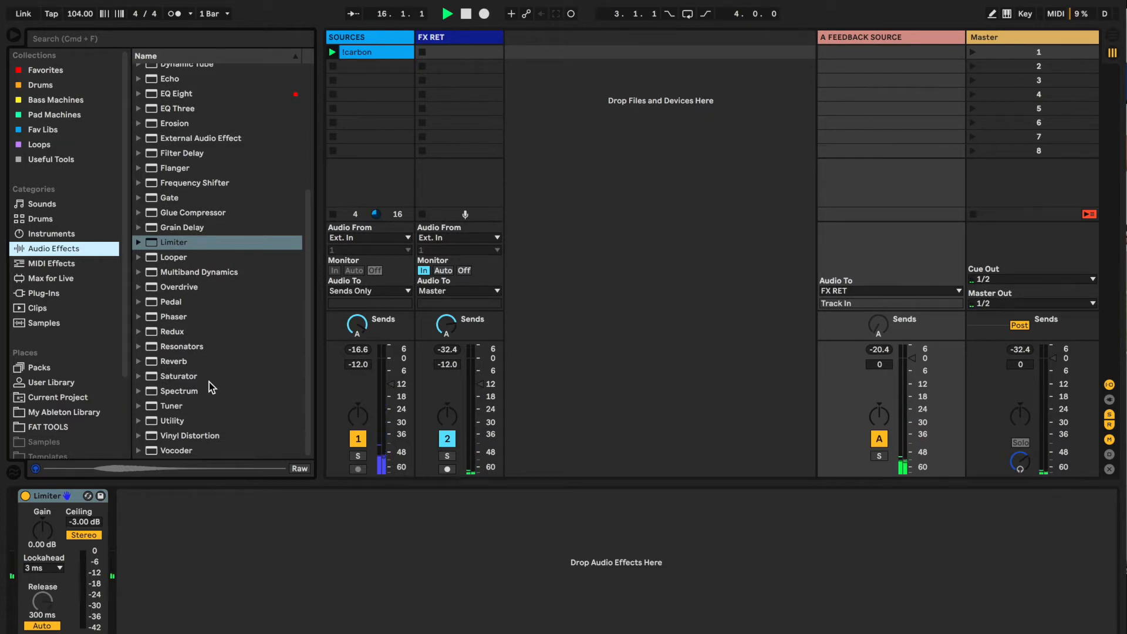
click(162, 302)
drag(161, 302, 24, 507)
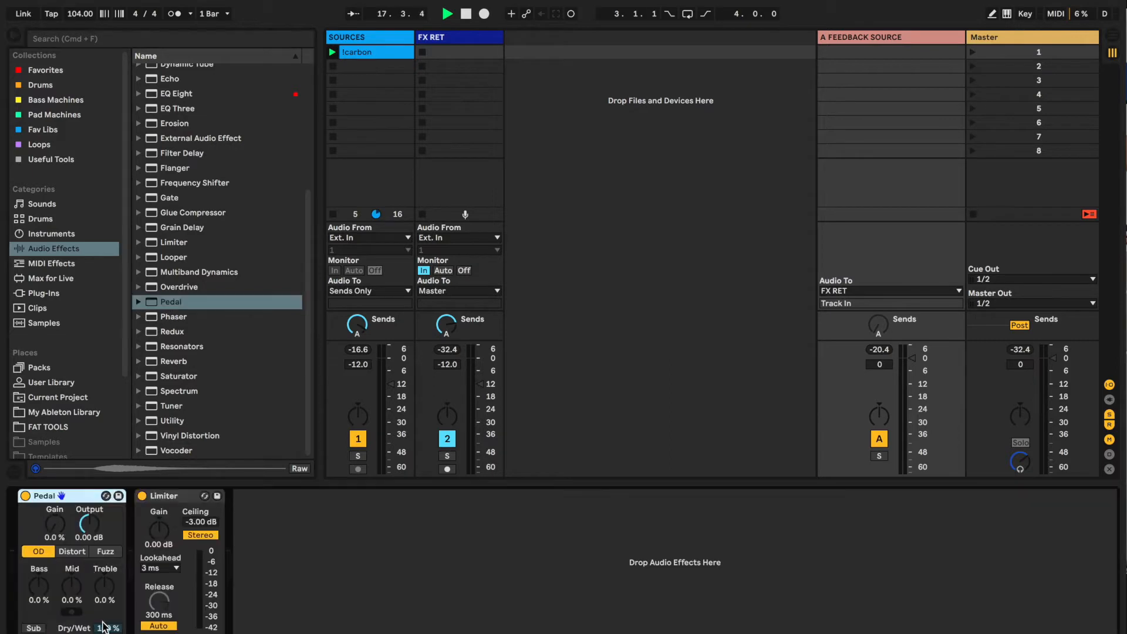
- Adjust the Pedal in OD mode to about 11% Gain and 75% Dry/Wet while the clip plays
drag(104, 626, 103, 633)
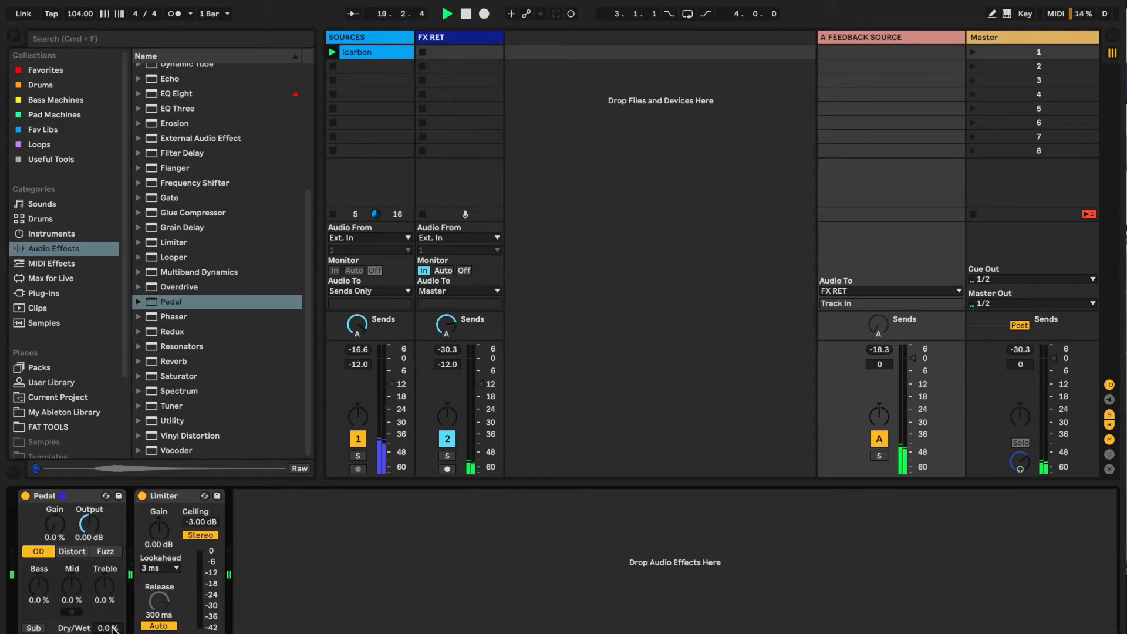
drag(113, 629, 113, 588)
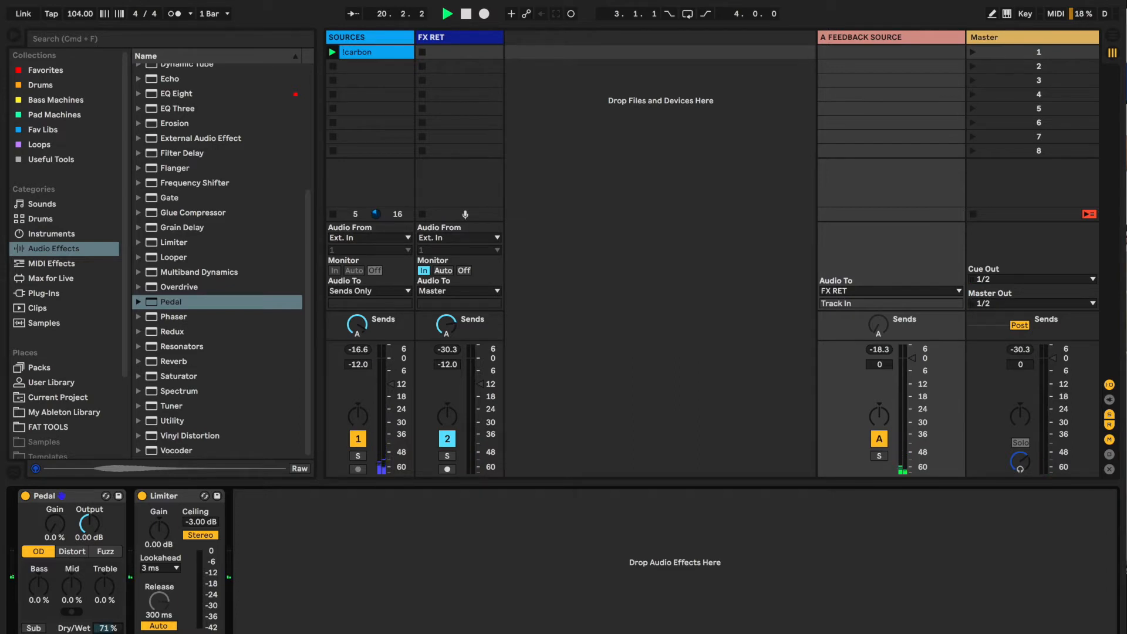
drag(66, 529, 66, 522)
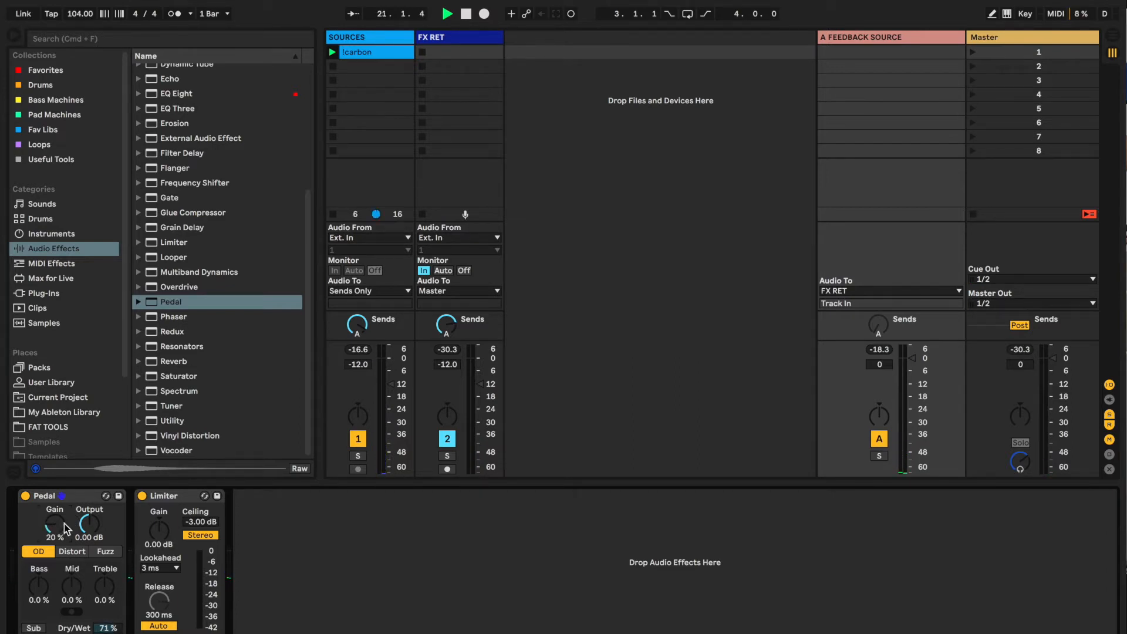
drag(109, 629, 109, 627)
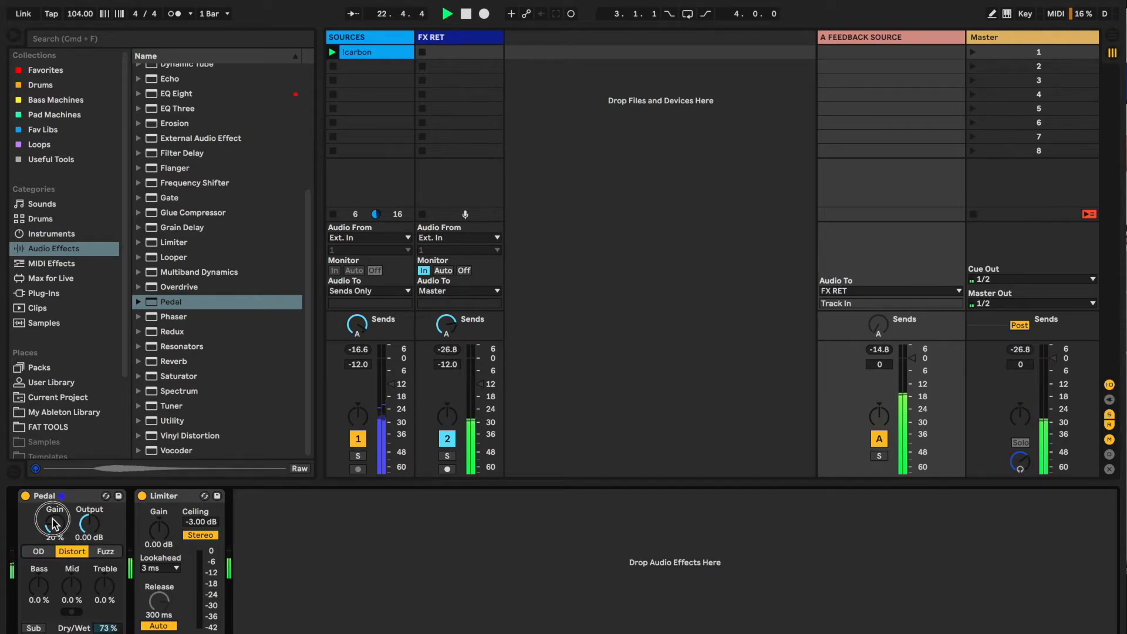
drag(58, 519, 58, 526)
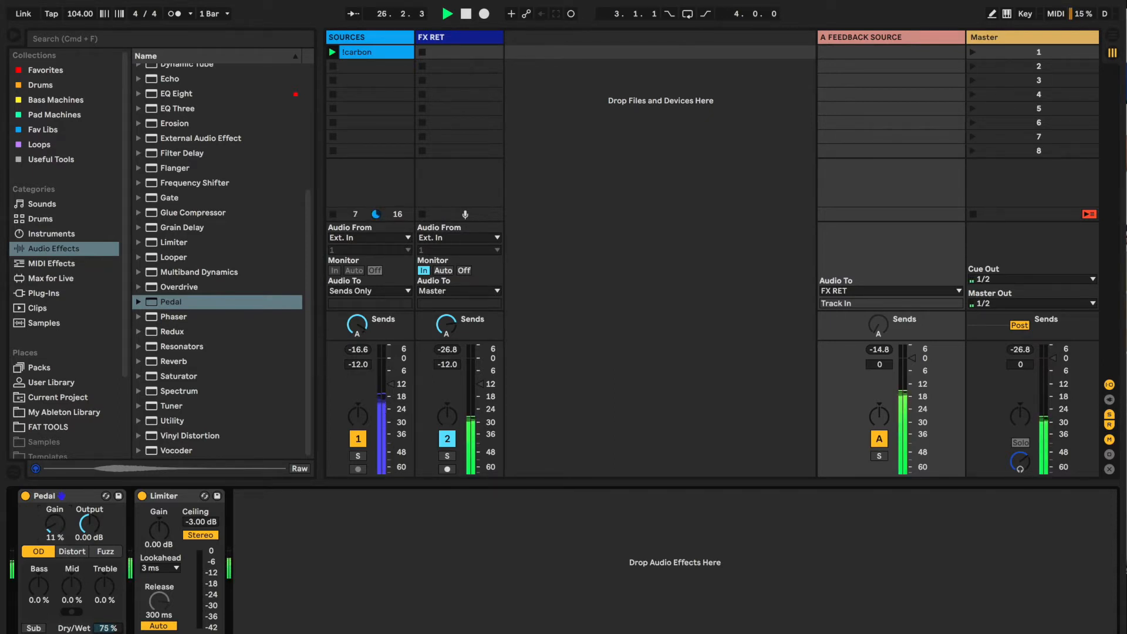
- Shape the Pedal's overdrive with 12% Gain, -46% Bass, -35% Mid and 32% Treble, with Sub on and Dry/Wet at 100%
drag(54, 524, 54, 523)
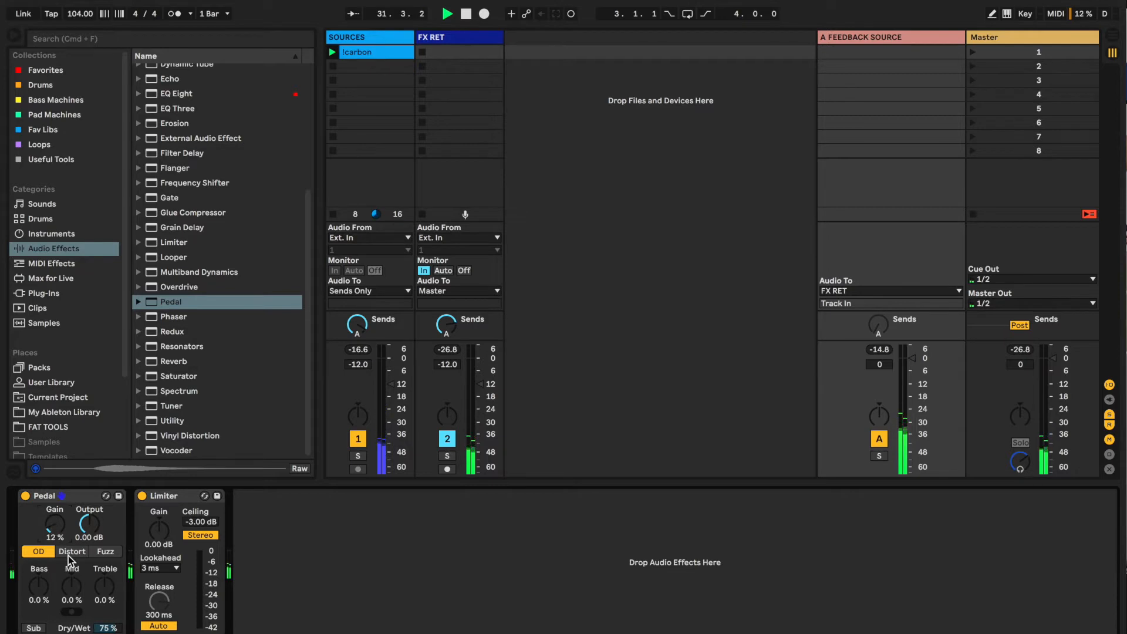
drag(68, 592, 68, 572)
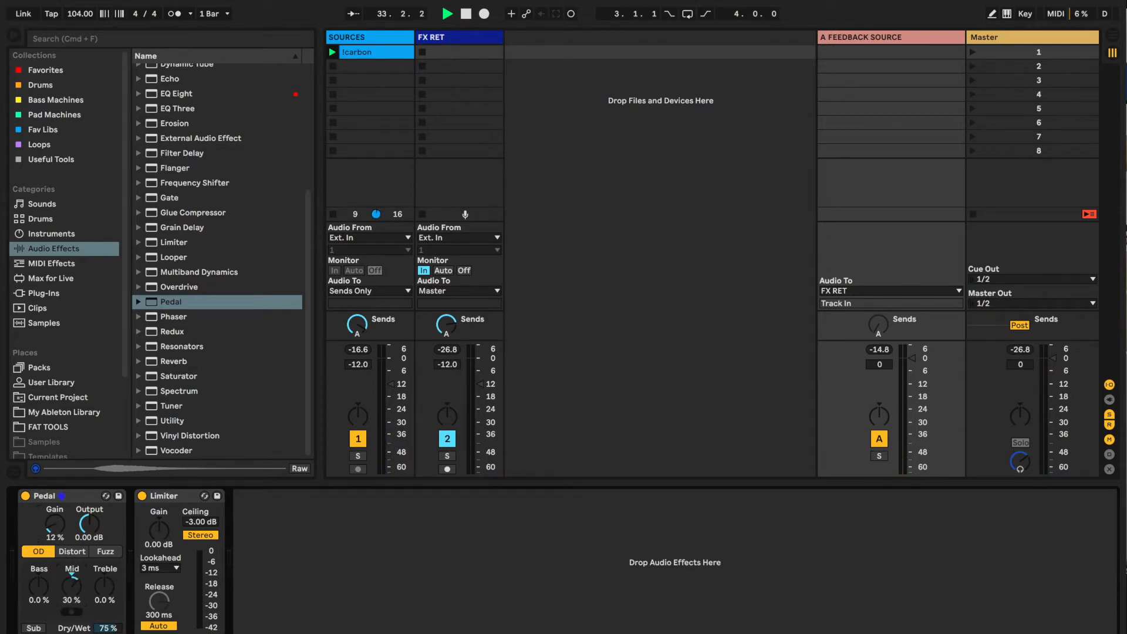
mouse_move(71, 586)
mouse_down()
mouse_move(71, 617)
mouse_move(68, 592)
mouse_up()
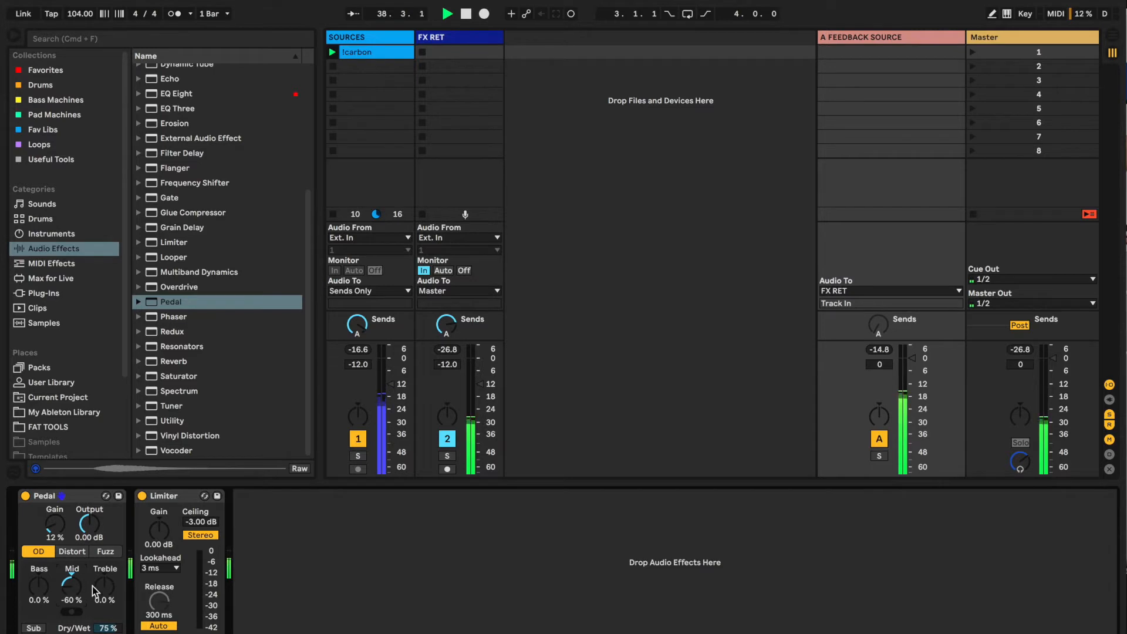
drag(104, 586, 104, 564)
drag(104, 586, 79, 539)
drag(37, 592, 37, 625)
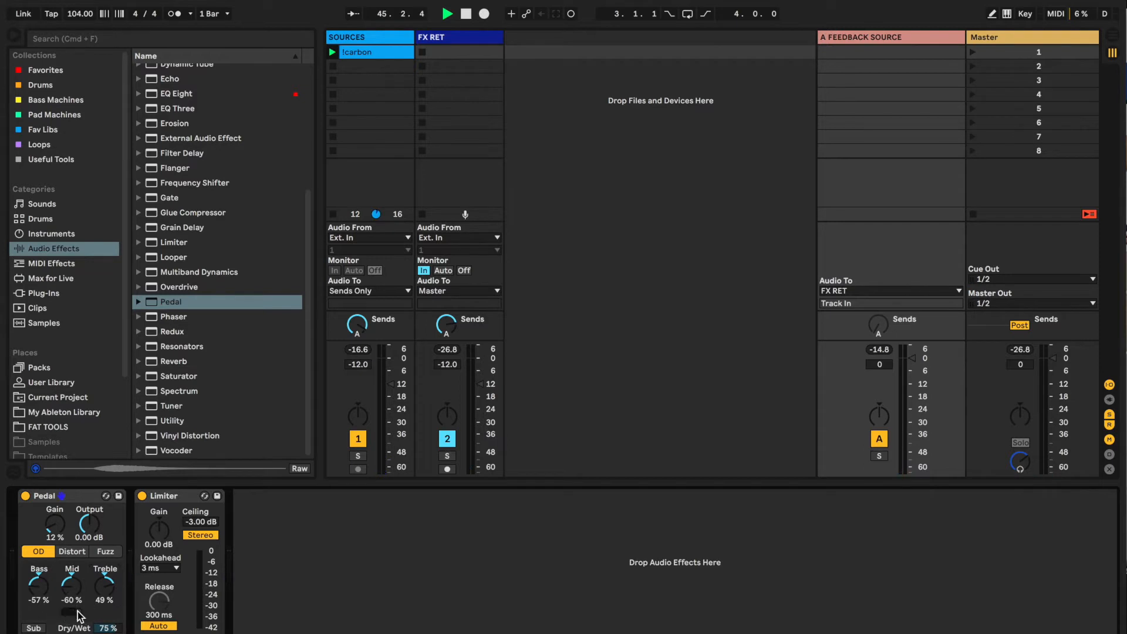
drag(38, 586, 38, 578)
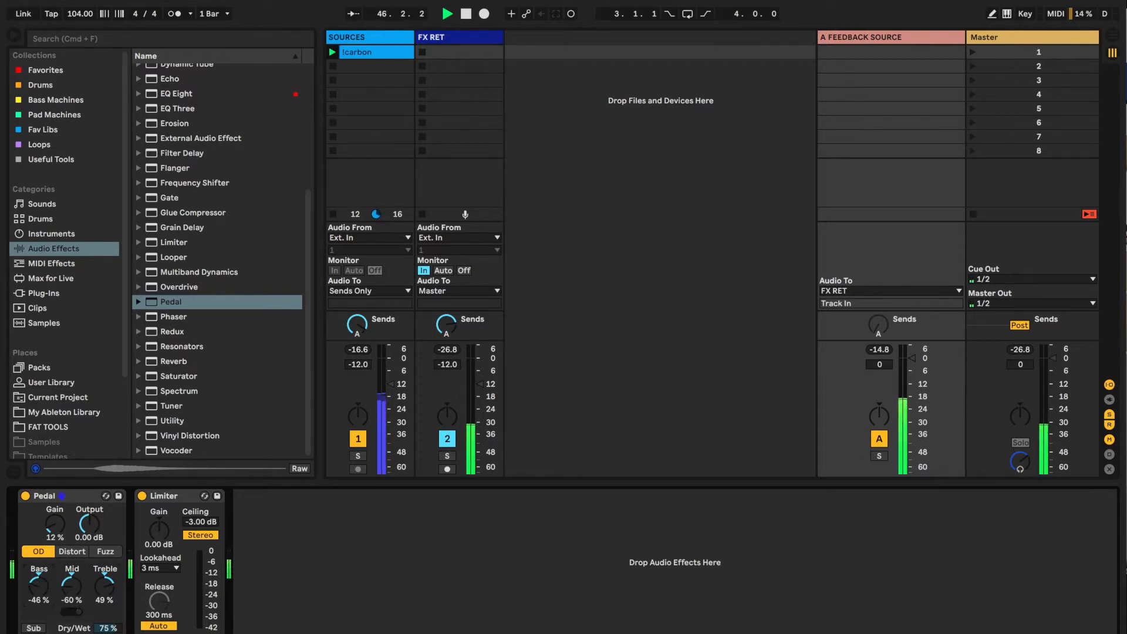
click(34, 628)
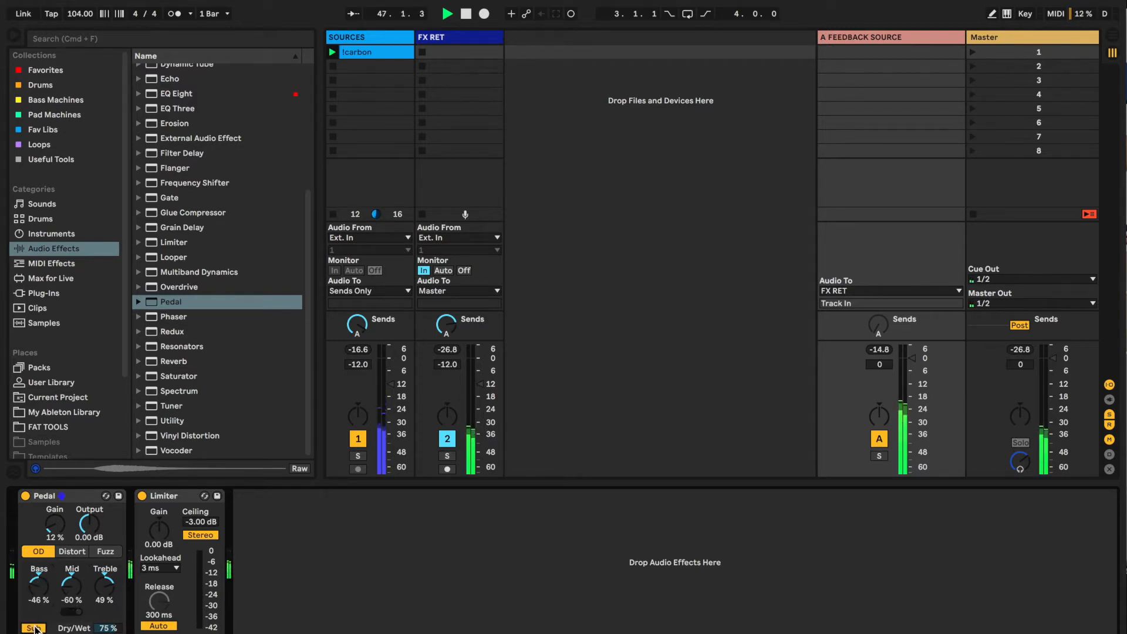
drag(108, 628, 108, 611)
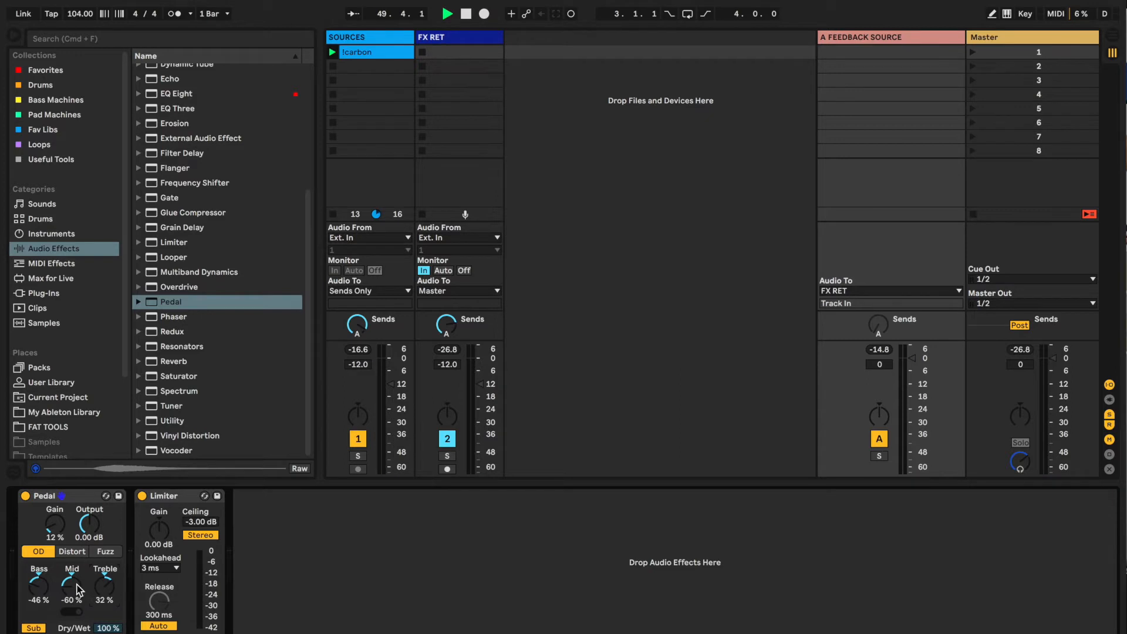
drag(80, 589, 72, 558)
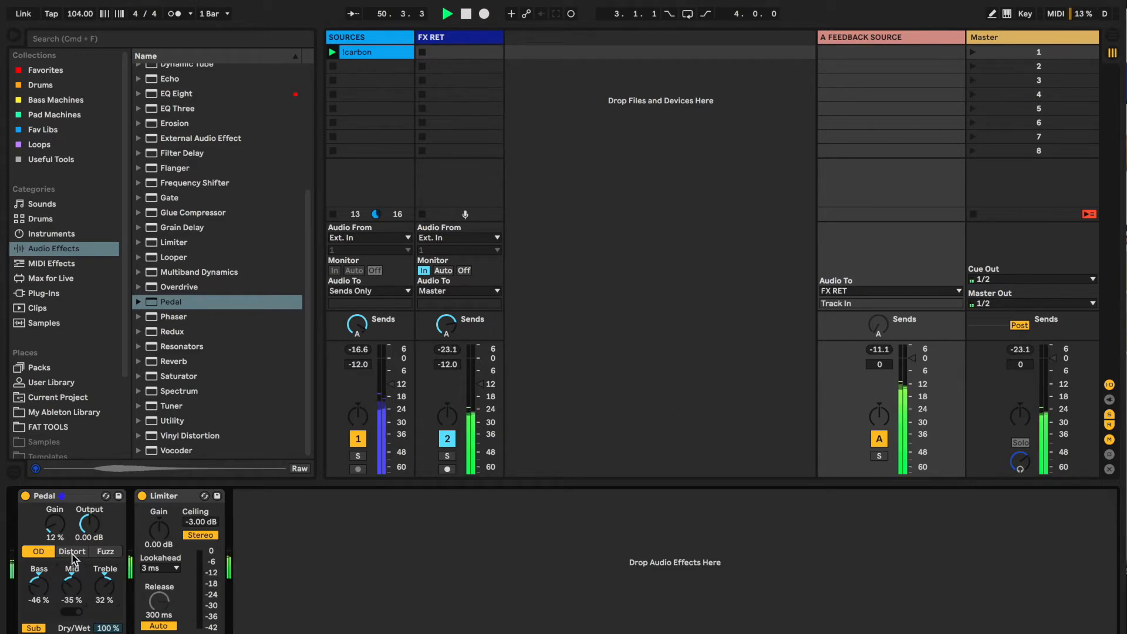
- Switch the Pedal to Distort mode and set 18% Gain, -25% Bass, -52% Mid and -21% Treble
click(72, 553)
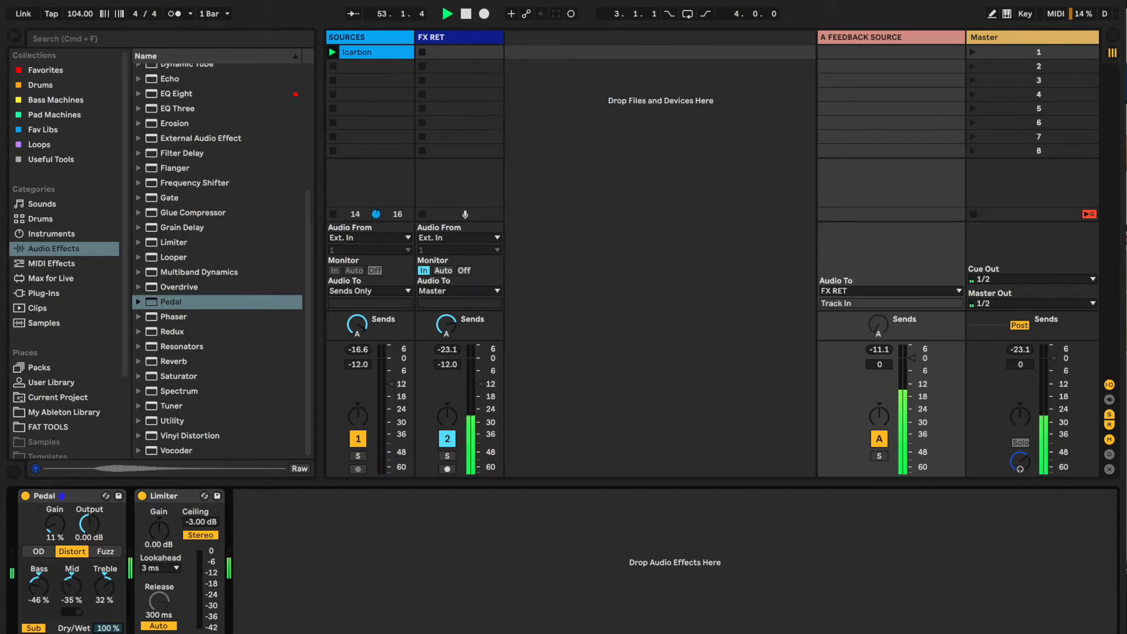
drag(103, 628, 103, 622)
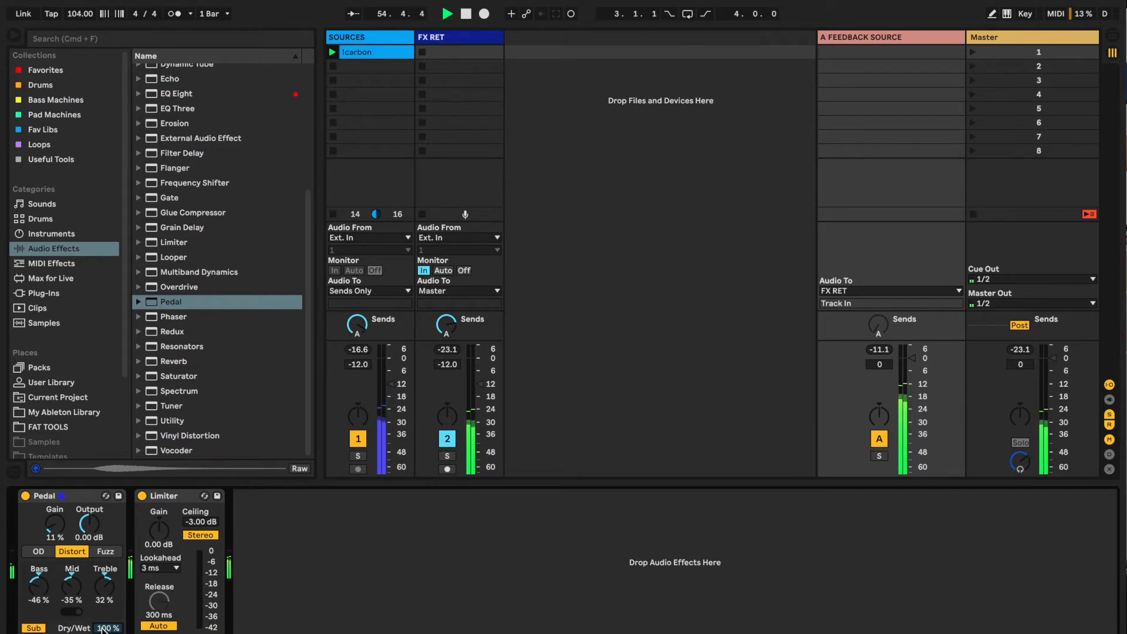
drag(104, 587, 75, 594)
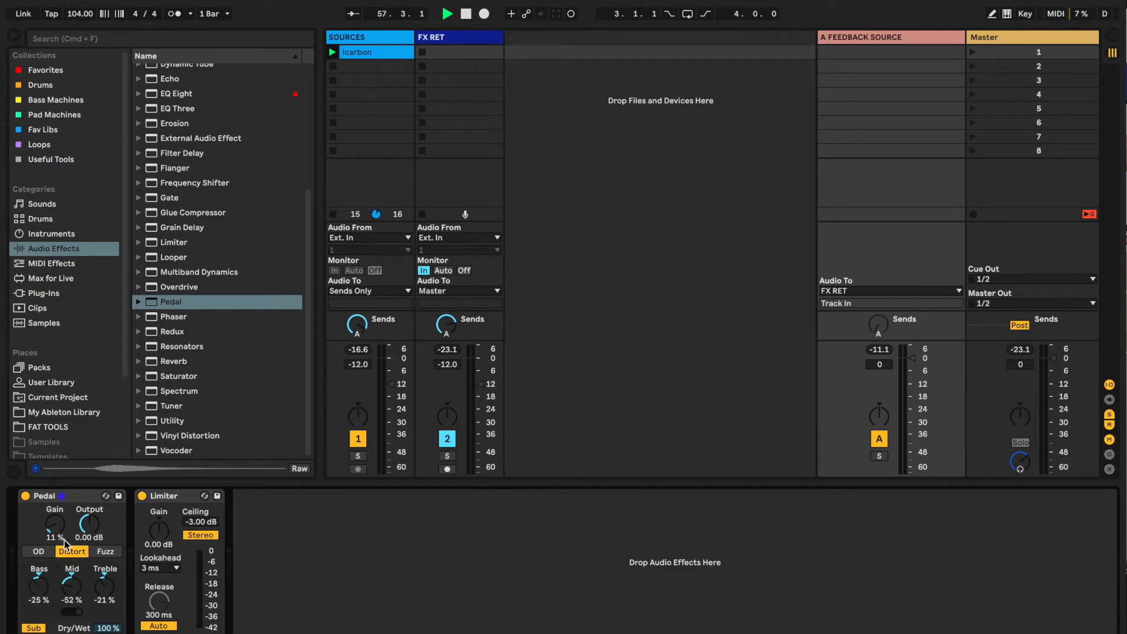
drag(55, 525, 55, 520)
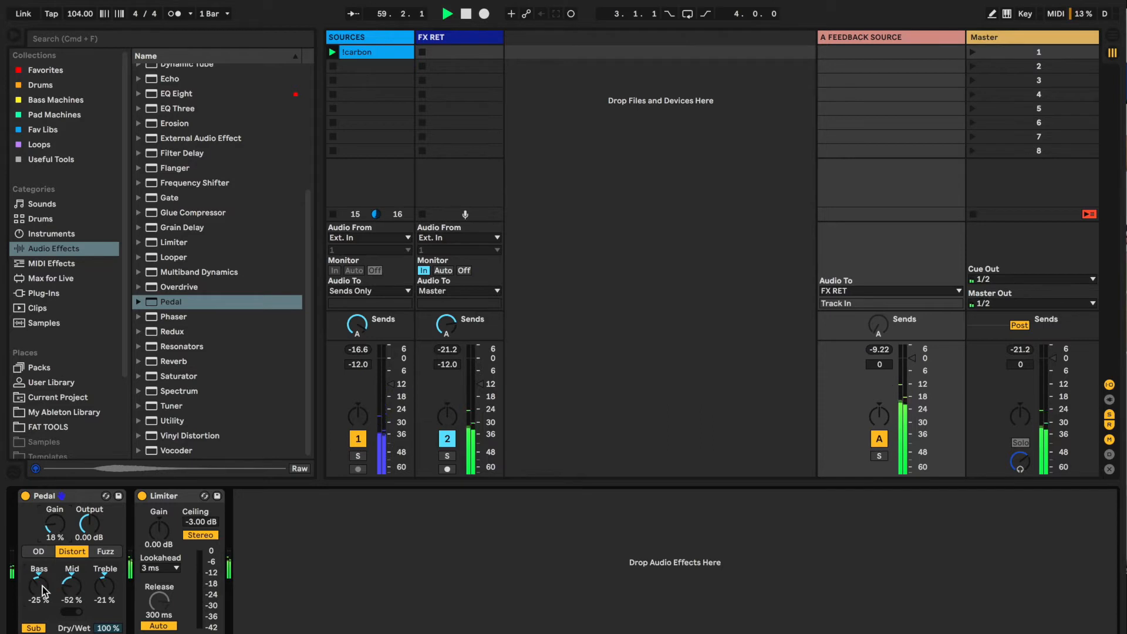
- Switch the Pedal to Fuzz mode with Mid at -38%, and stop playback
click(108, 552)
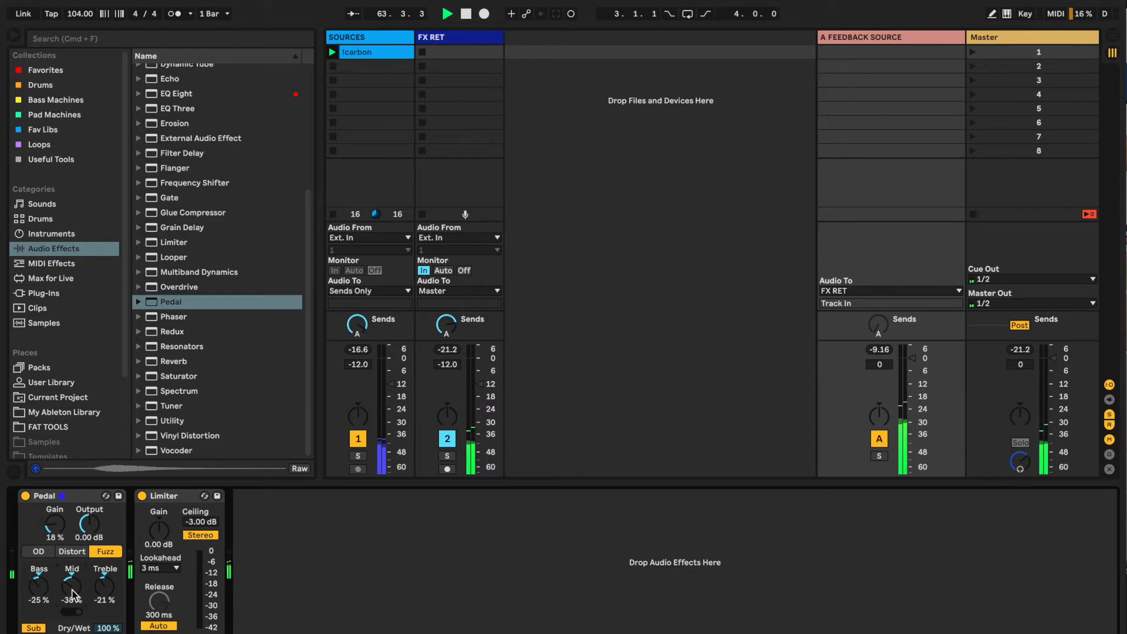
key(space)
click(332, 151)
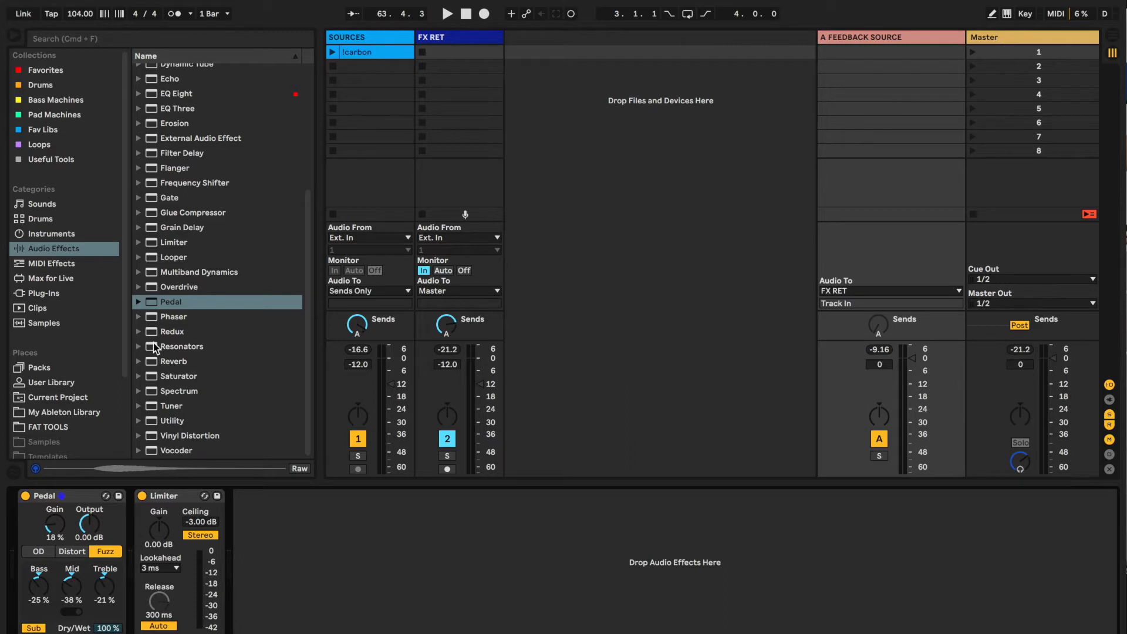
- Add the Resonators effect before the Pedal on the A FEEDBACK SOURCE track and bypass the Pedal
drag(153, 346, 22, 517)
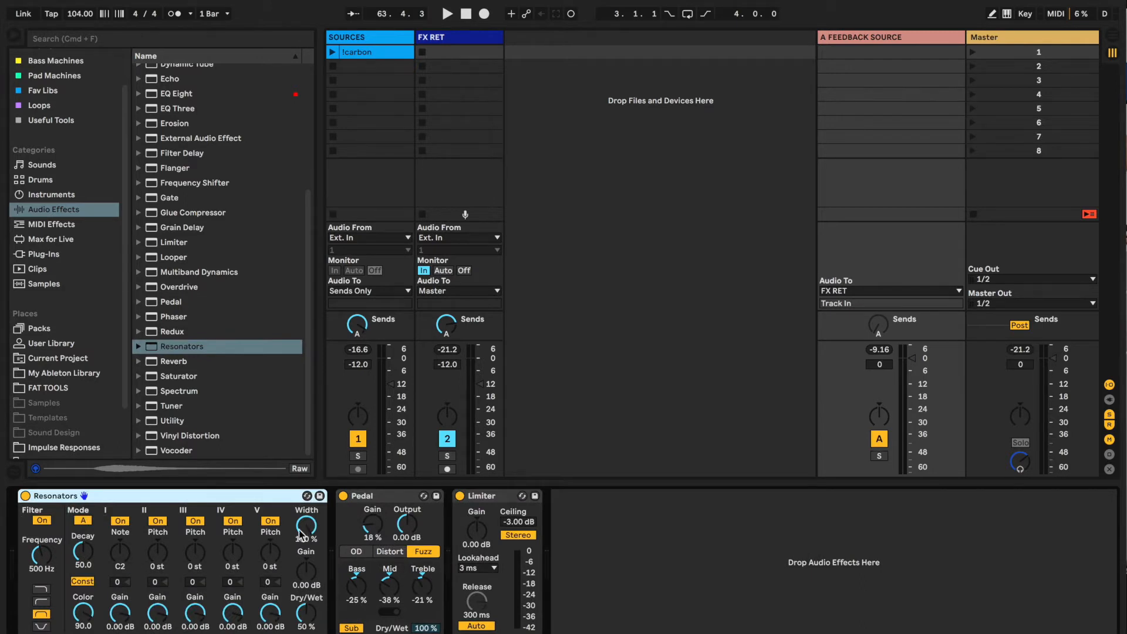
click(343, 496)
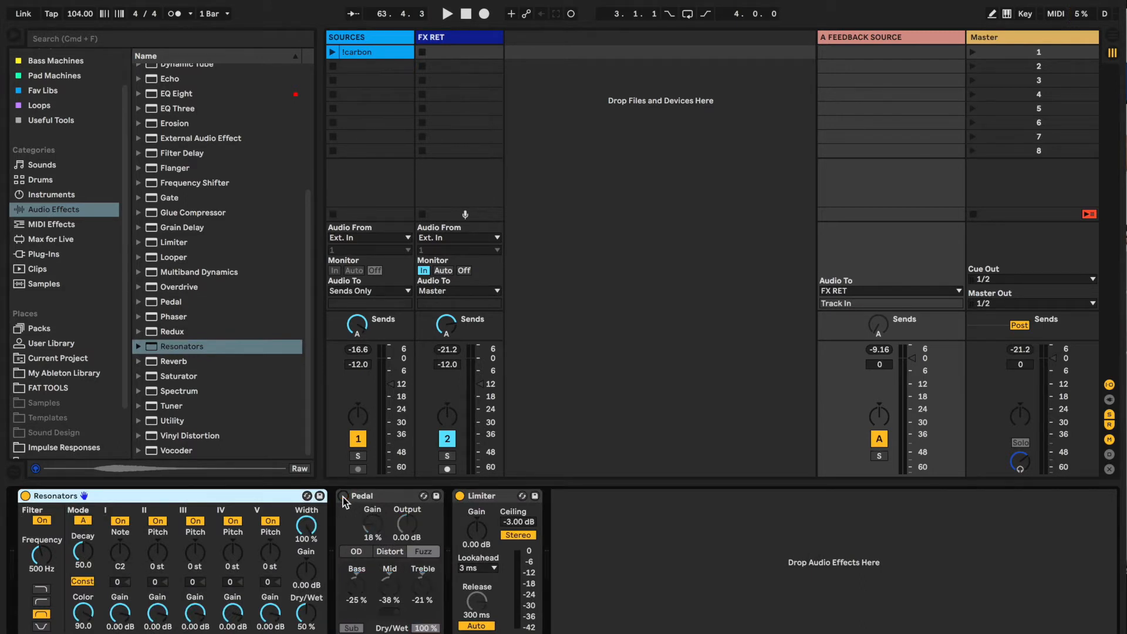
- Launch the !carbon clip and add a Utility with about 5.56 dB Gain before the Resonators on A FEEDBACK SOURCE
click(332, 52)
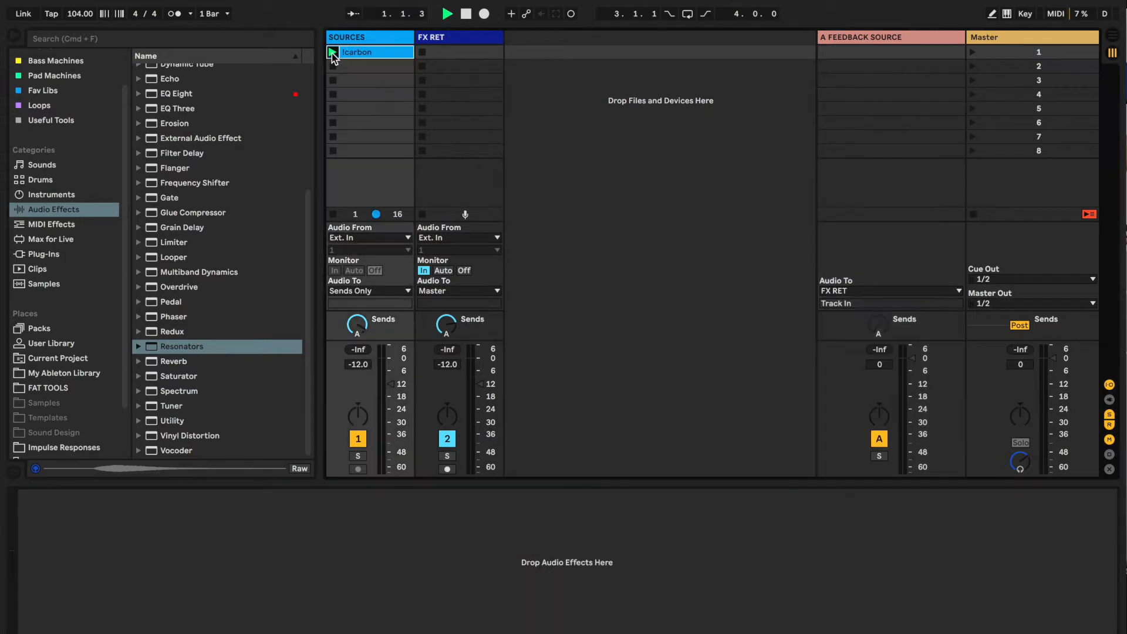
click(890, 52)
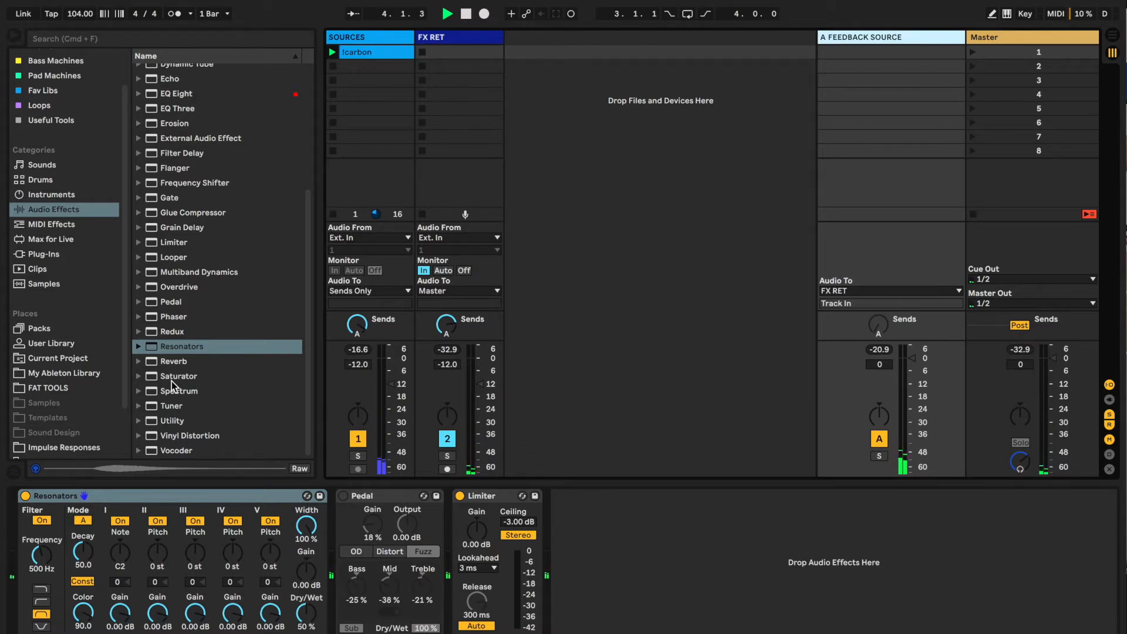
click(157, 421)
drag(158, 421, 27, 524)
mouse_move(100, 544)
mouse_down()
mouse_move(100, 511)
mouse_move(100, 529)
mouse_up()
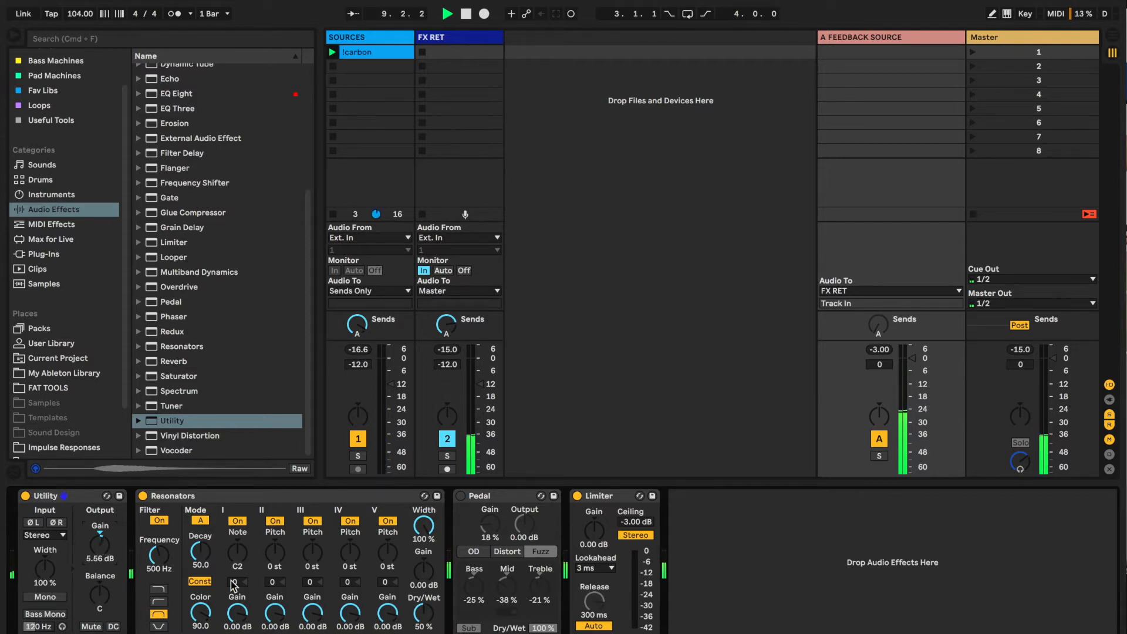
- Set the Resonators' filter frequency to about 1.47 kHz and resonator II's pitch to +7 st, and lower the Utility gain to about 3.33 dB
mouse_move(164, 549)
mouse_down()
mouse_move(164, 561)
mouse_move(164, 529)
mouse_up()
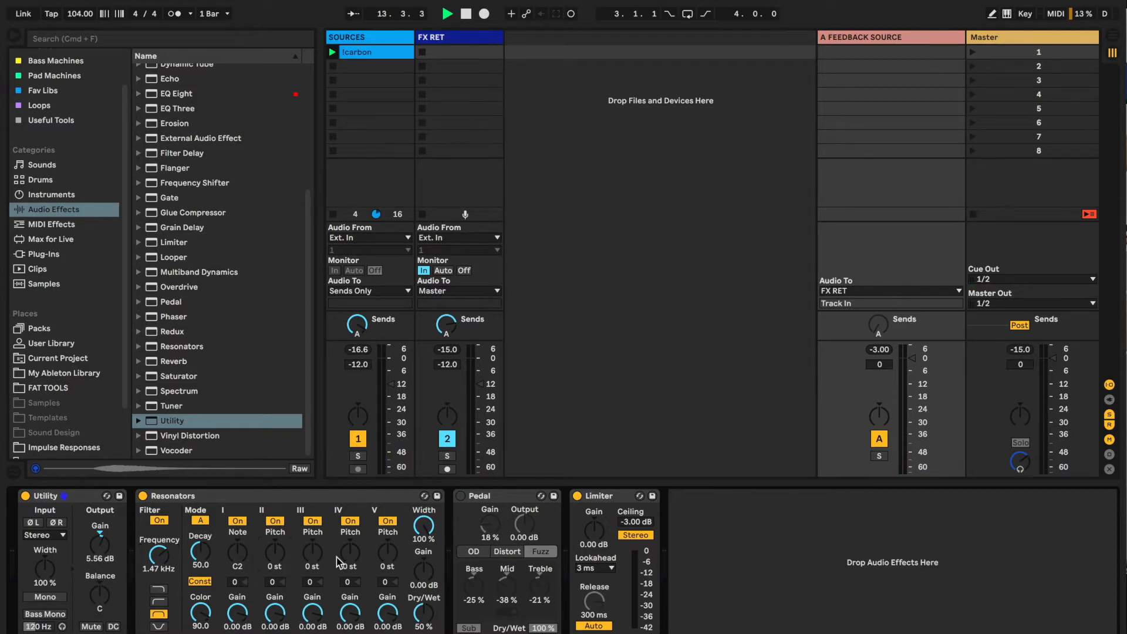
text(7)
key(Return)
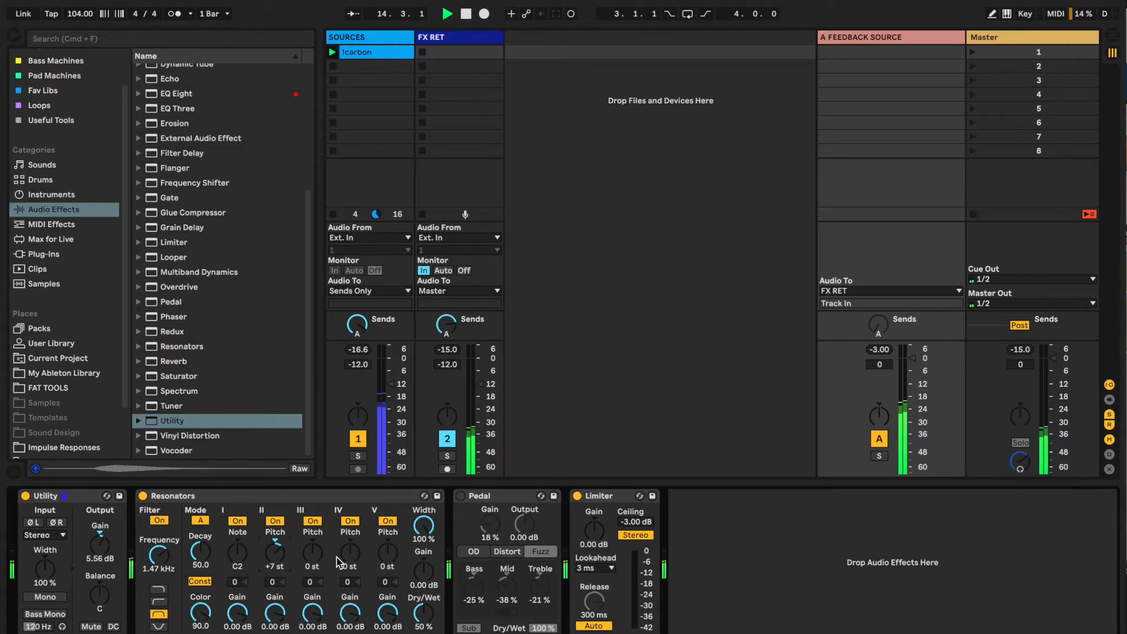
drag(99, 545, 156, 559)
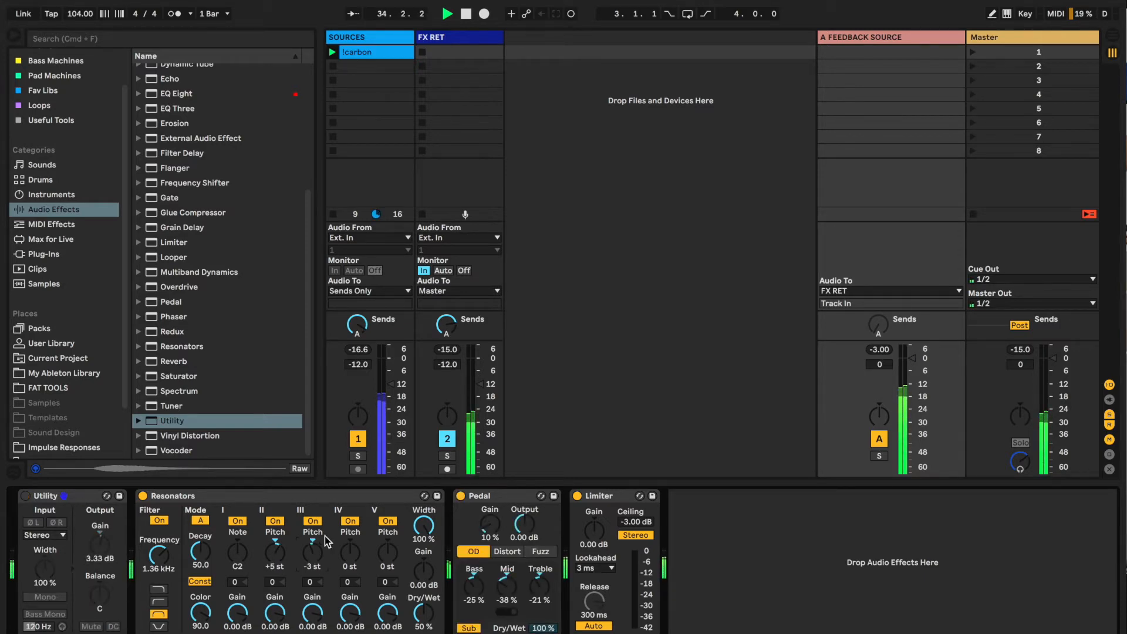
- Shorten the !carbon clip's loop to start at 1.4.1 and end at 3.1.1
double_click(382, 53)
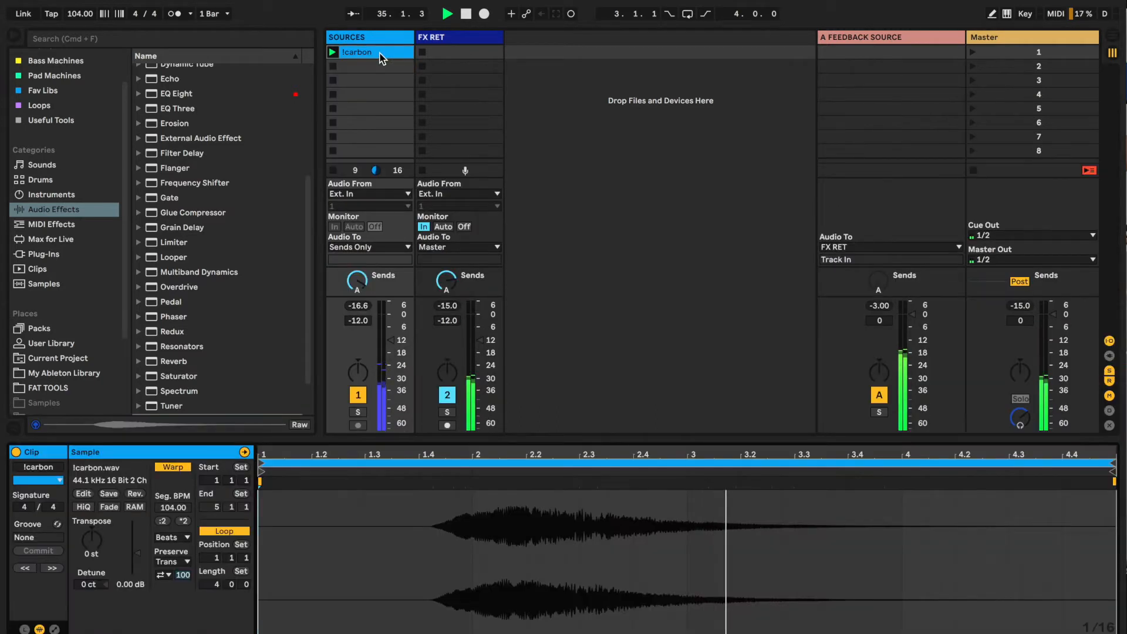
drag(260, 464, 421, 463)
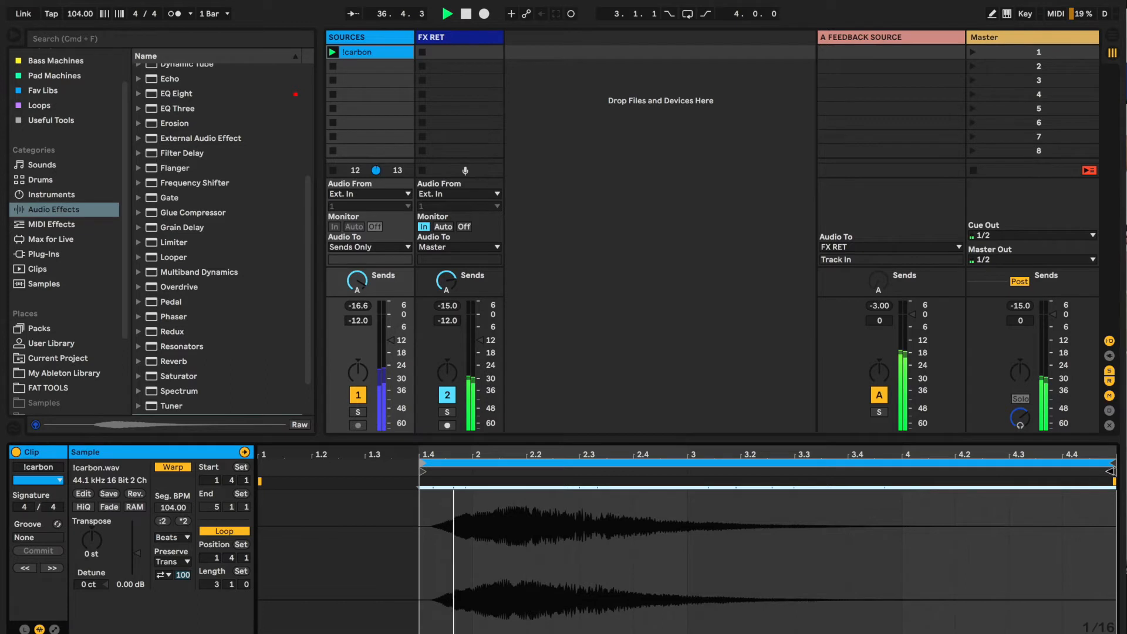
drag(1114, 465, 688, 489)
- Turn off the !carbon clip's transient looping and set its Beats warp mode to preserve 1/16 notes
click(168, 577)
click(169, 580)
click(172, 562)
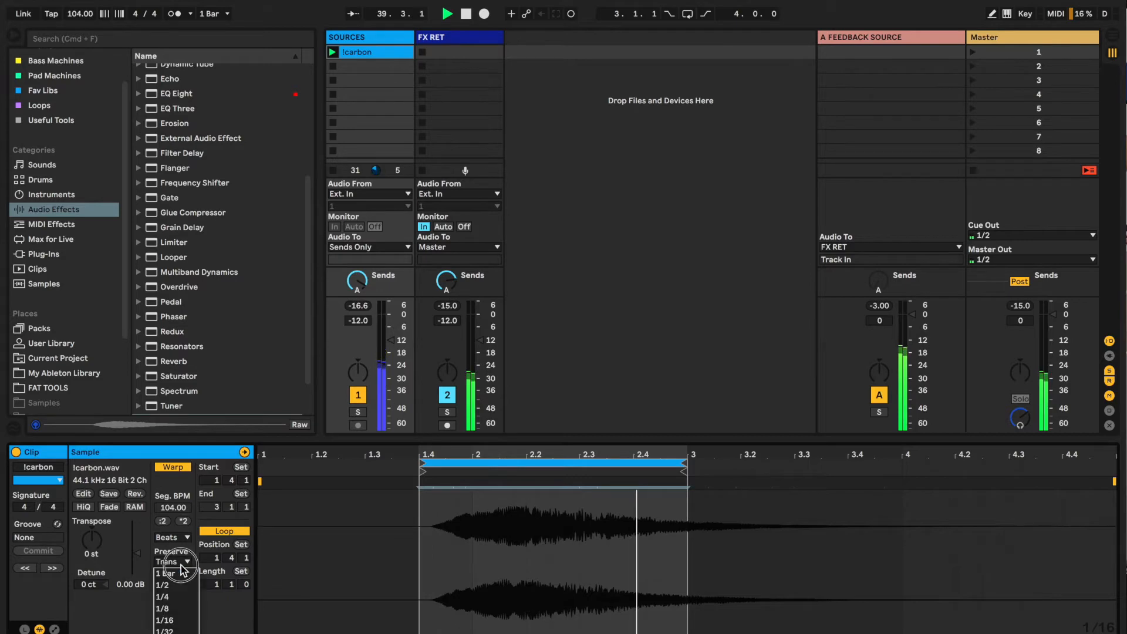
click(176, 621)
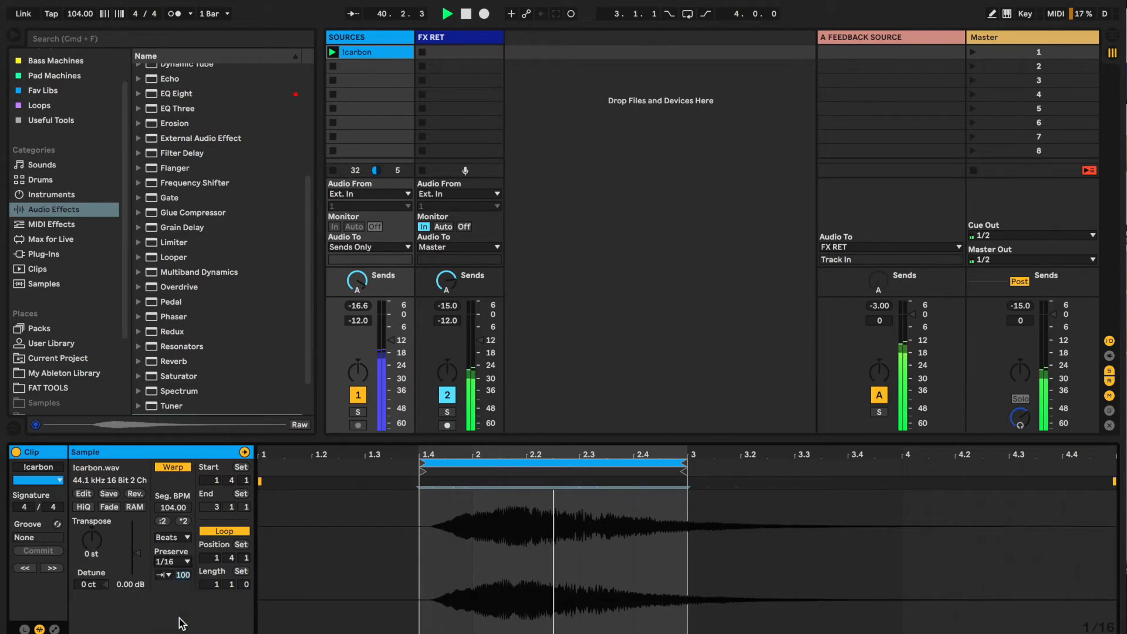
- Tune resonators III, IV and V to +10, +15 and +14 st, and set the Resonators' filter frequency to about 261 Hz
key(shift+Tab)
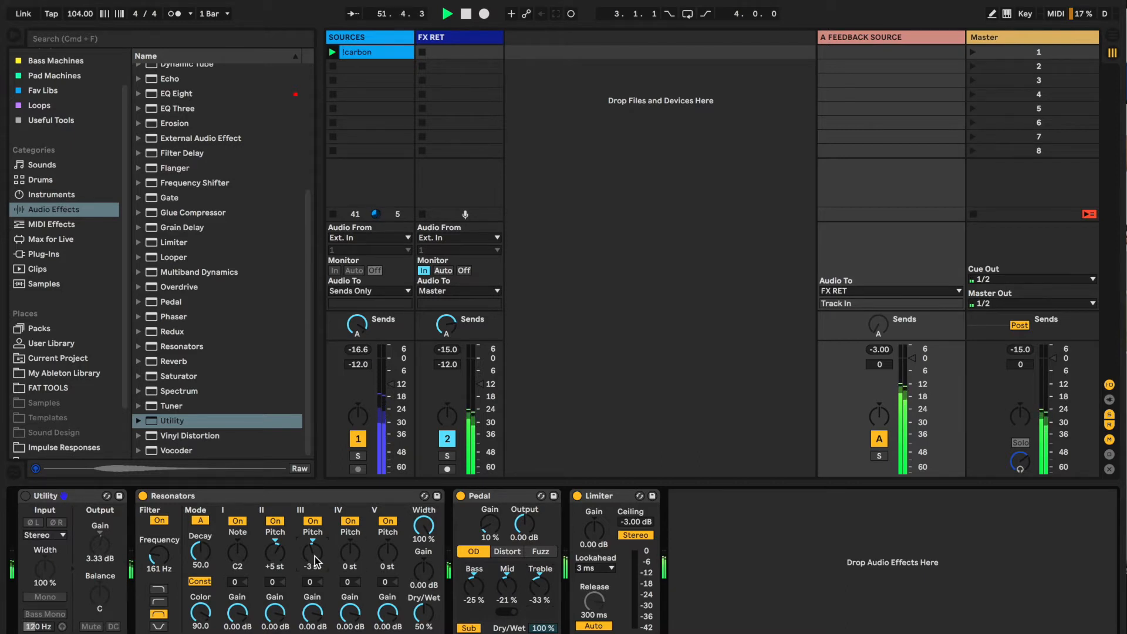
text(-12)
key(Return)
text(10)
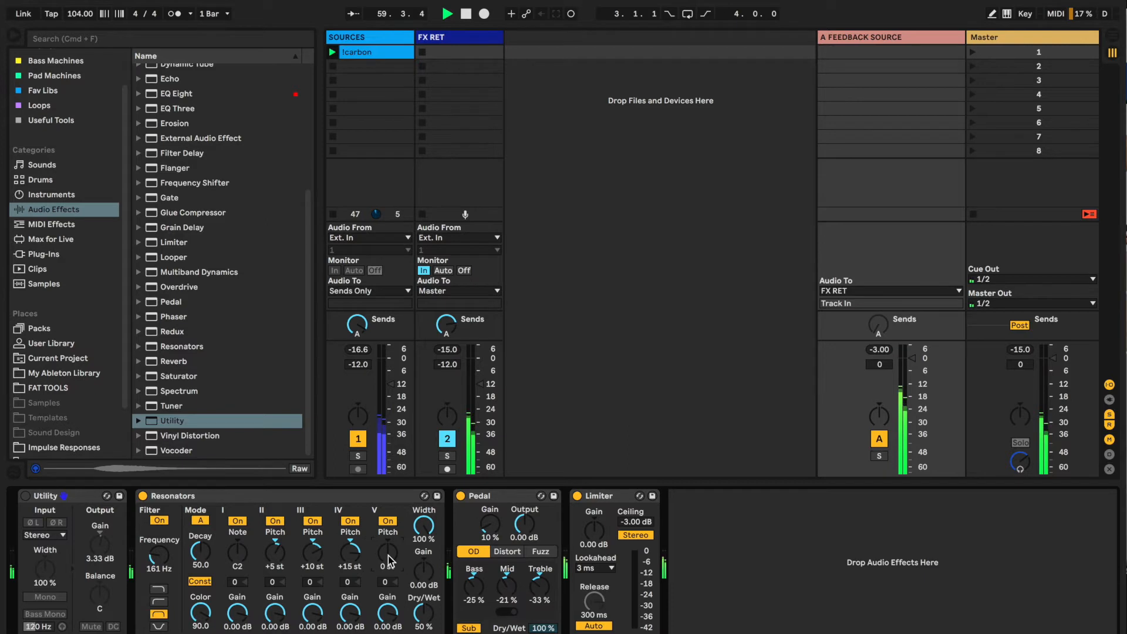
drag(389, 555, 389, 555)
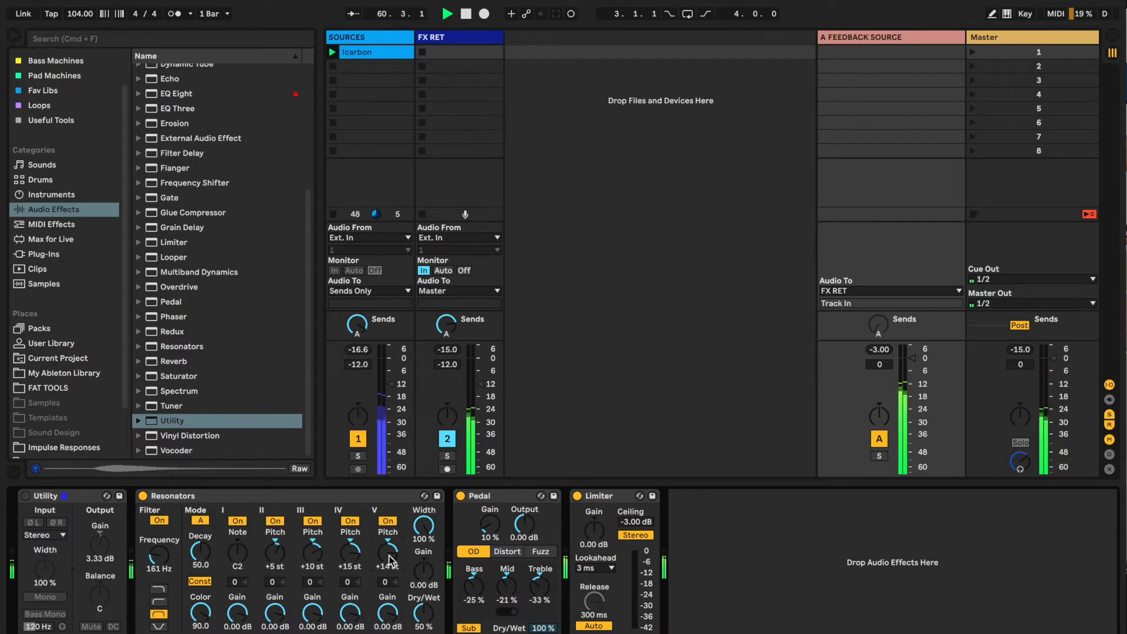
drag(434, 599, 433, 552)
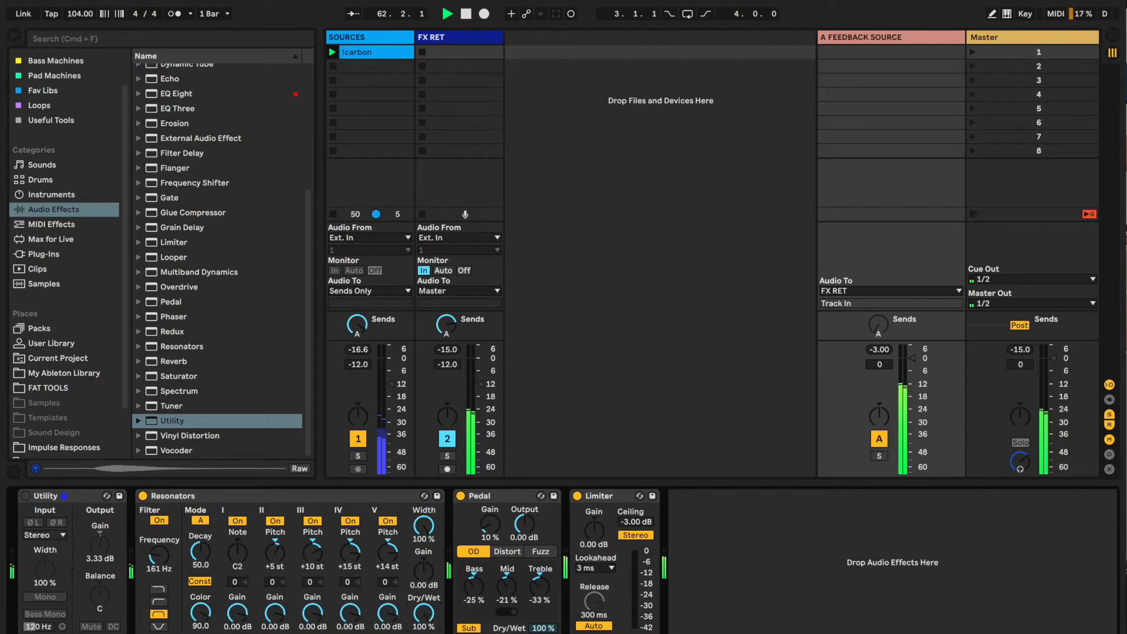
drag(162, 556, 162, 540)
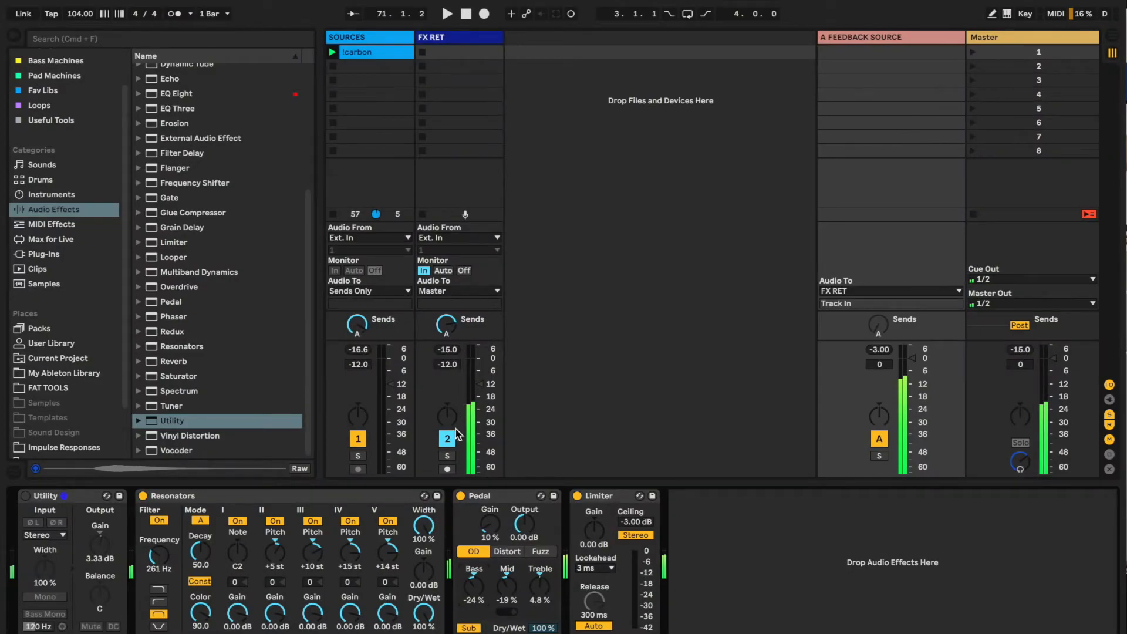
- Mute the FX RET track and add a Frequency Shifter between the Pedal and the Limiter on A FEEDBACK SOURCE
click(447, 439)
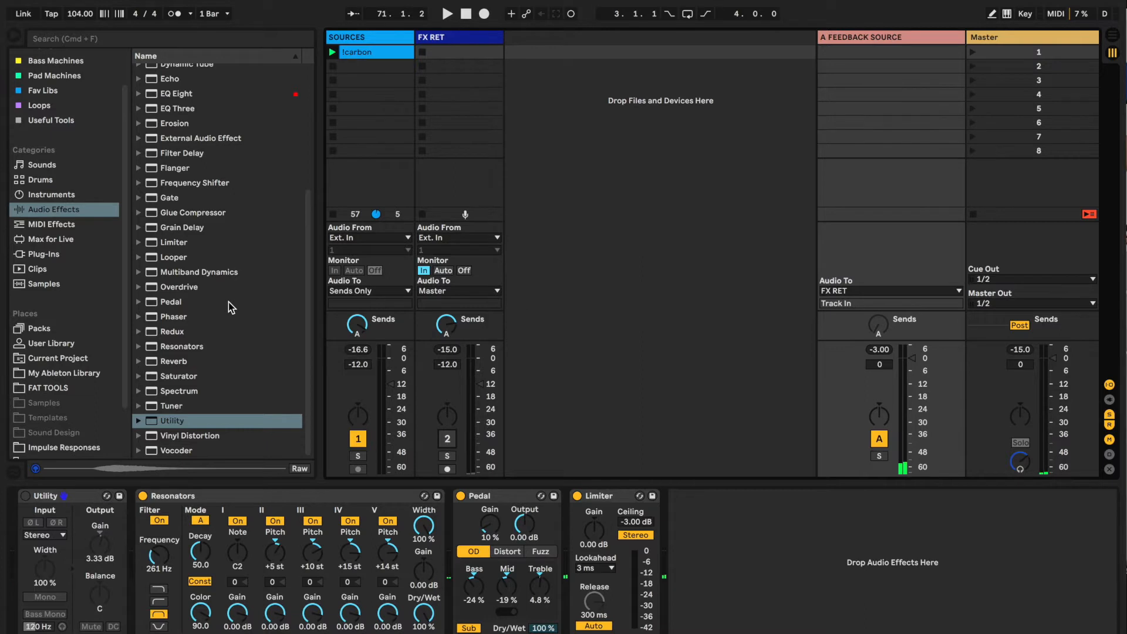
scroll(228, 302, up, 4)
click(153, 298)
drag(152, 297, 571, 543)
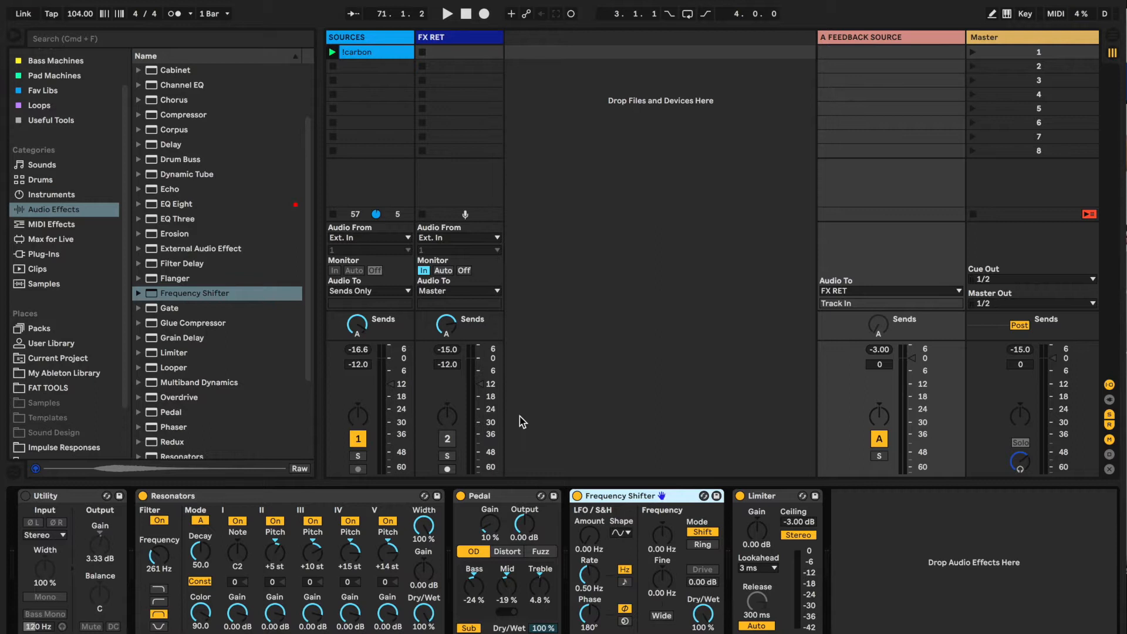
- Bypass the Pedal and Resonators, and unmute the FX RET track
click(460, 496)
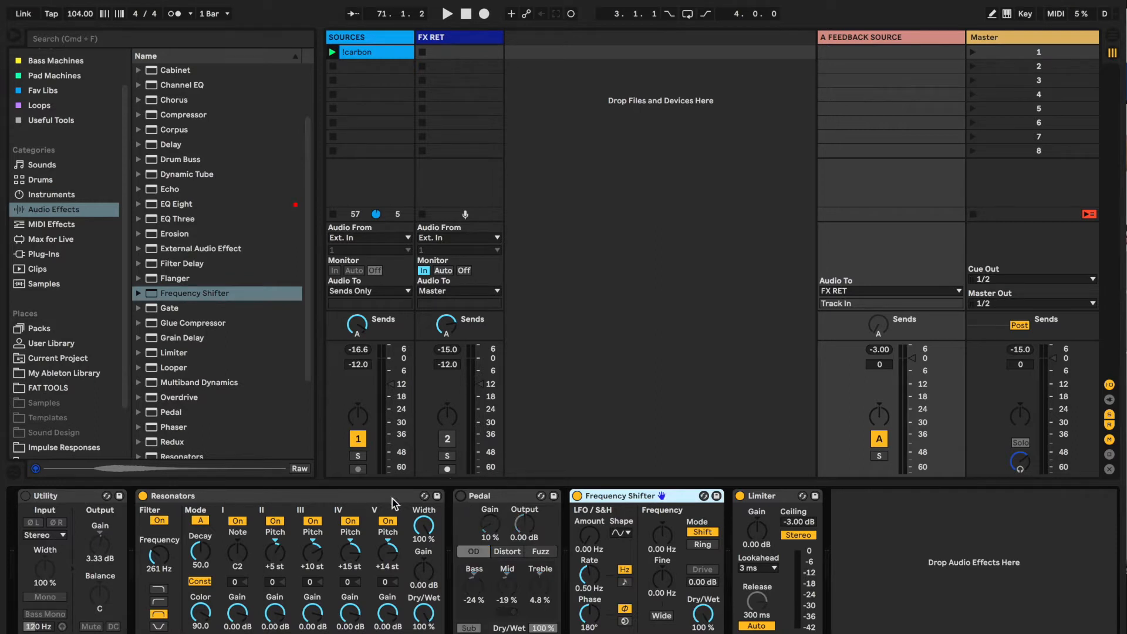
click(143, 496)
click(448, 439)
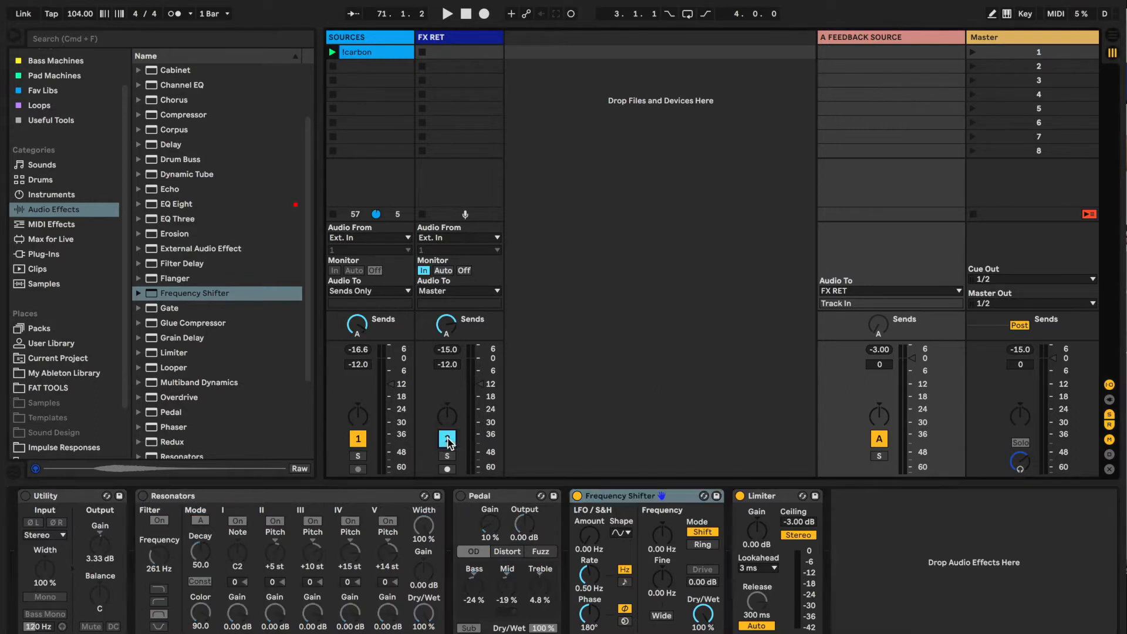
- Start playback and set the Frequency Shifter to about 2.44 kHz, with LFO amount about 1.42 kHz and rate 0.02 Hz
key(space)
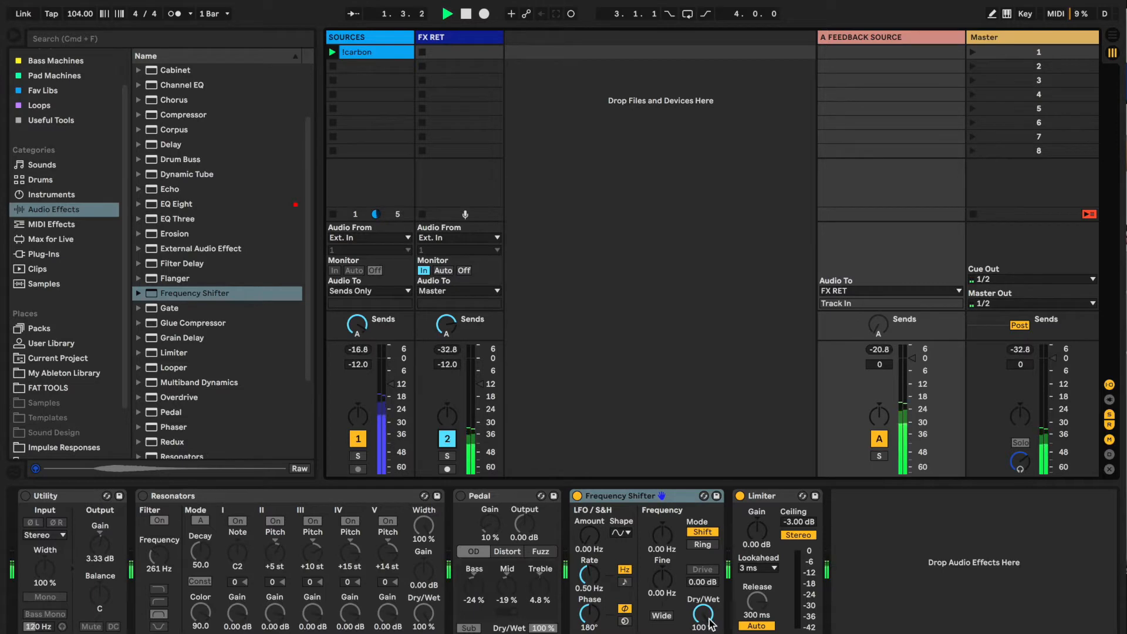
mouse_move(664, 539)
mouse_down()
mouse_move(663, 553)
mouse_move(664, 527)
mouse_up()
drag(589, 536, 589, 519)
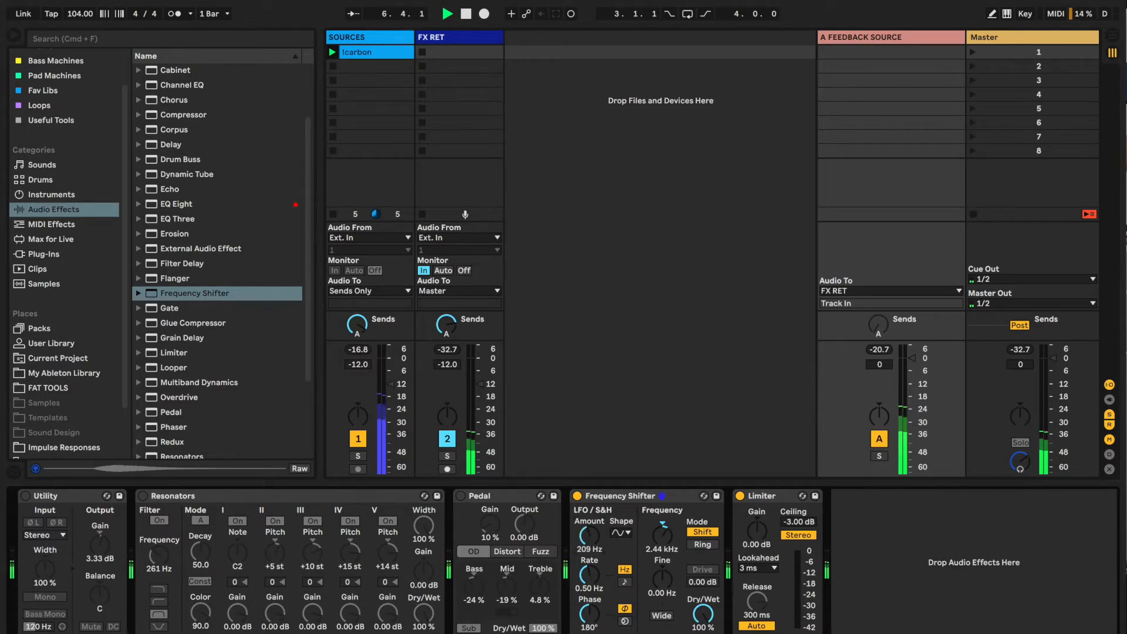
drag(590, 575, 590, 586)
drag(589, 539, 589, 529)
- Change the Frequency Shifter's LFO shape to sample-and-hold with amount about 1.48 kHz, and briefly try Wide
click(621, 533)
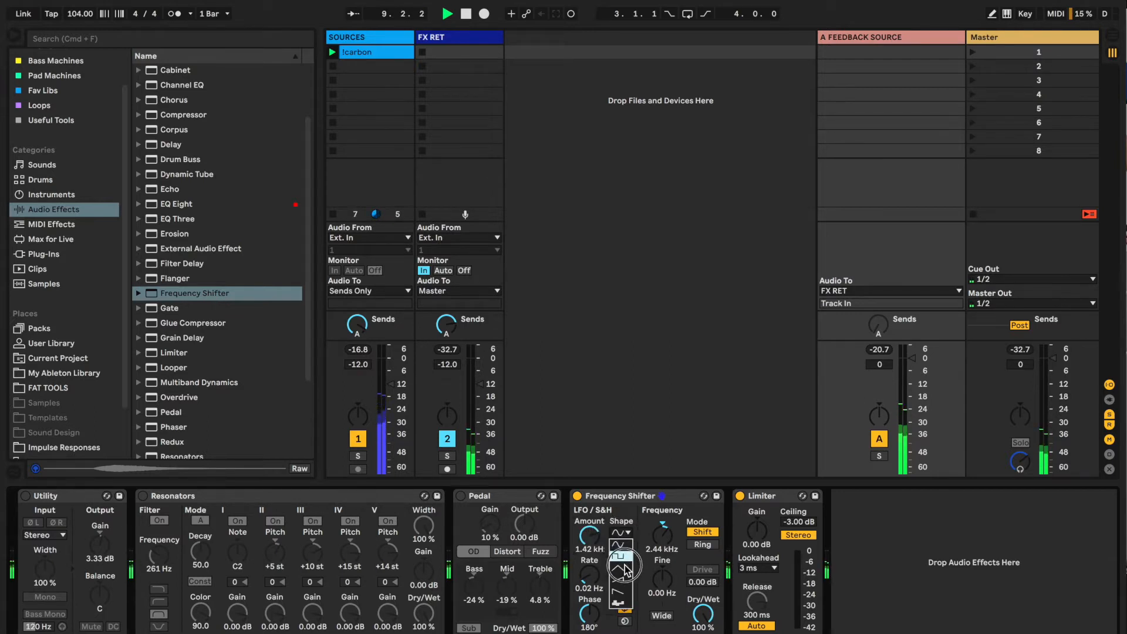
click(626, 603)
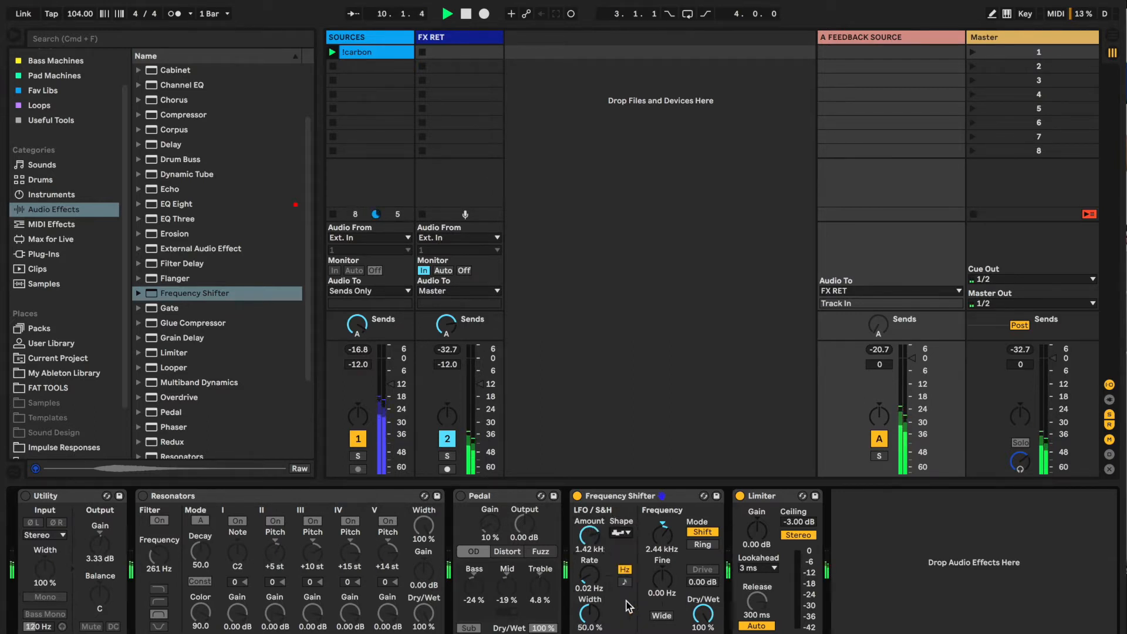
drag(594, 536, 594, 533)
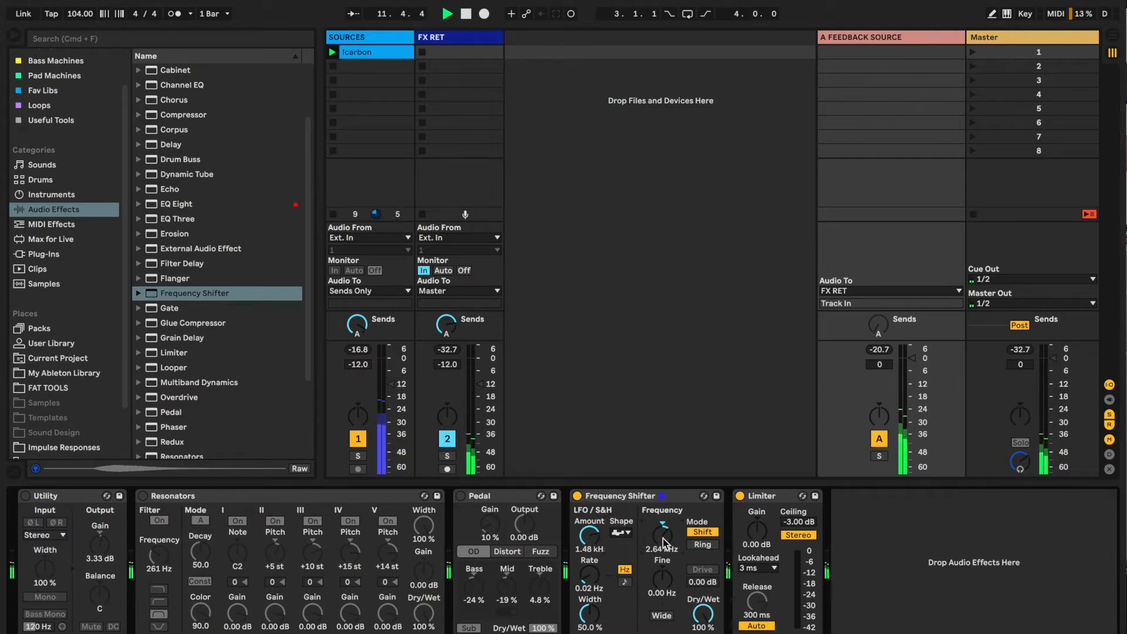
click(662, 616)
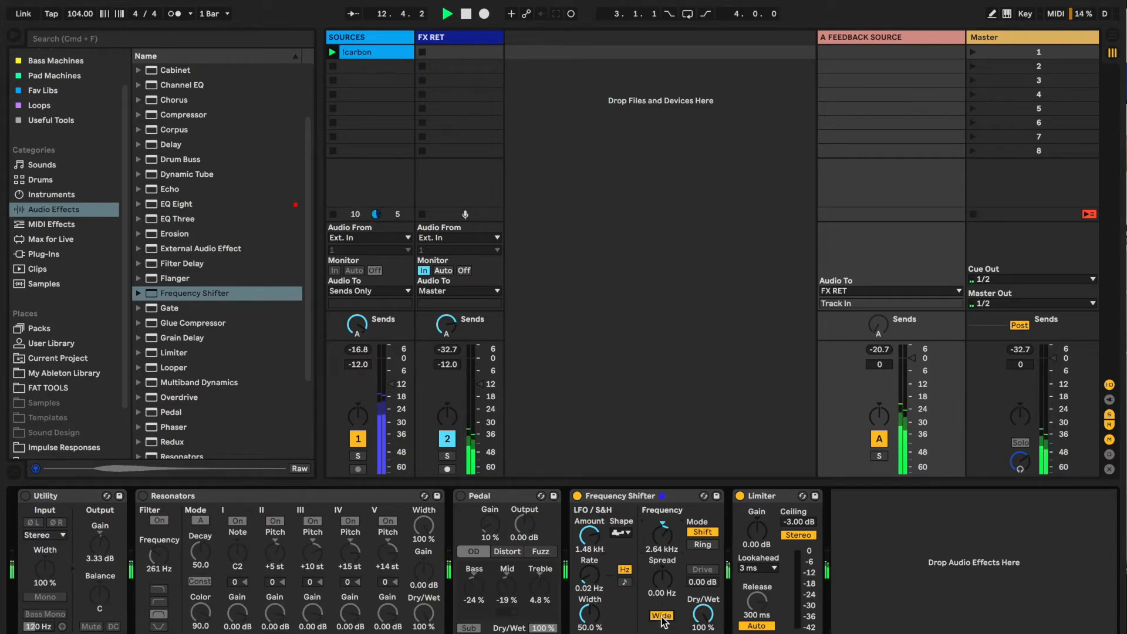
click(661, 616)
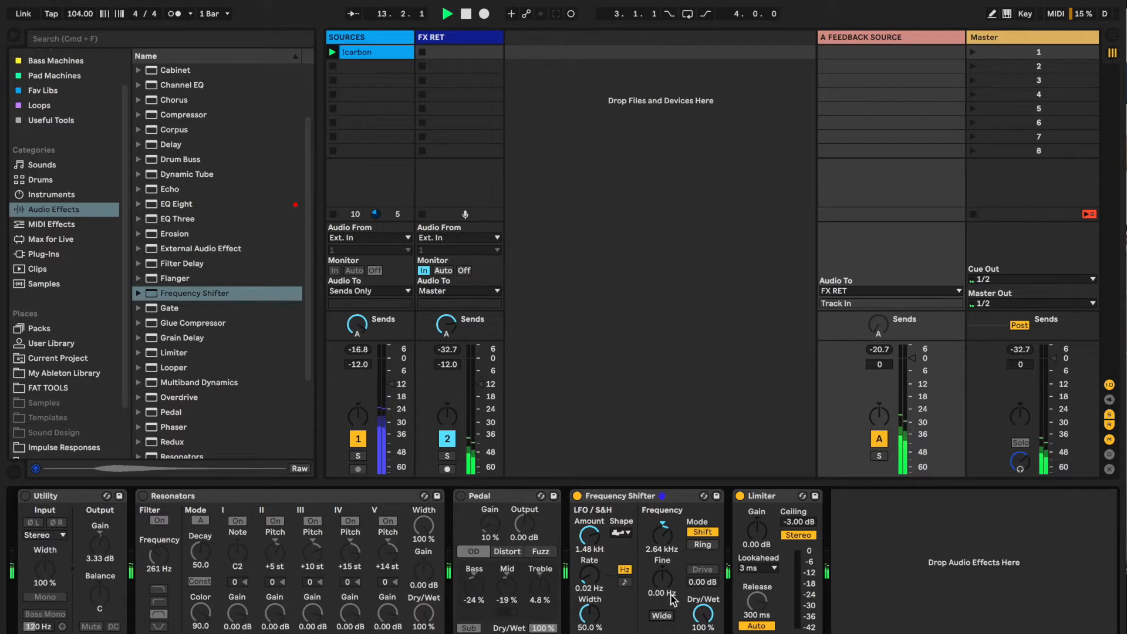
- Switch the Frequency Shifter to Ring mode at about 24.4 Hz, with Drive on at 5.44 dB and LFO rate about 0.16 Hz
click(703, 544)
drag(661, 536, 663, 605)
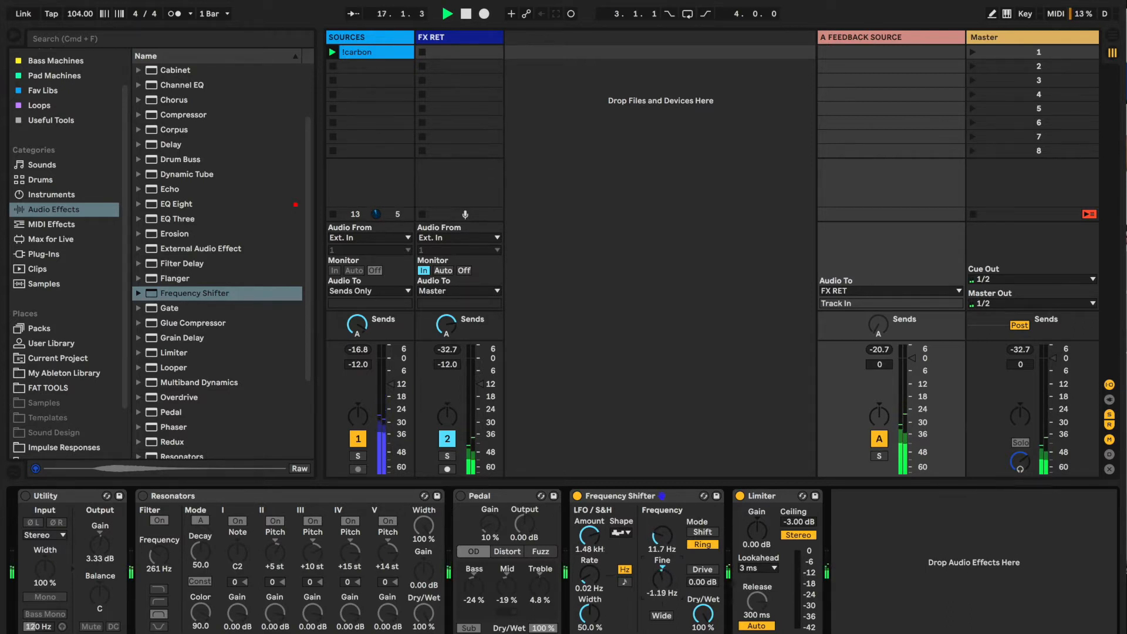
click(707, 570)
drag(702, 582, 702, 573)
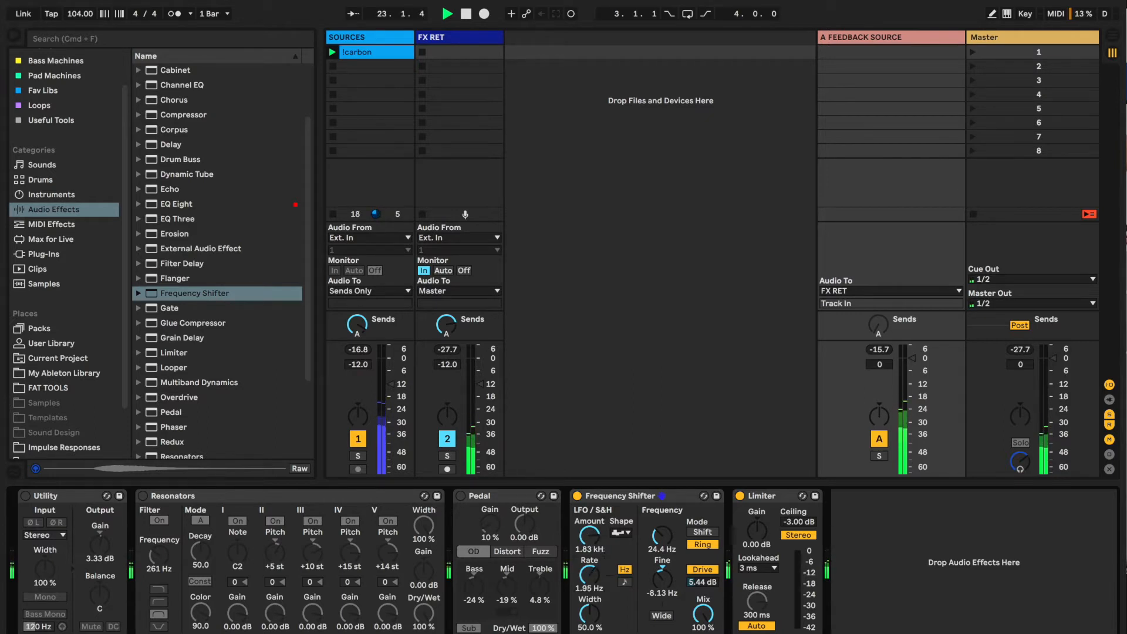
drag(590, 575, 590, 607)
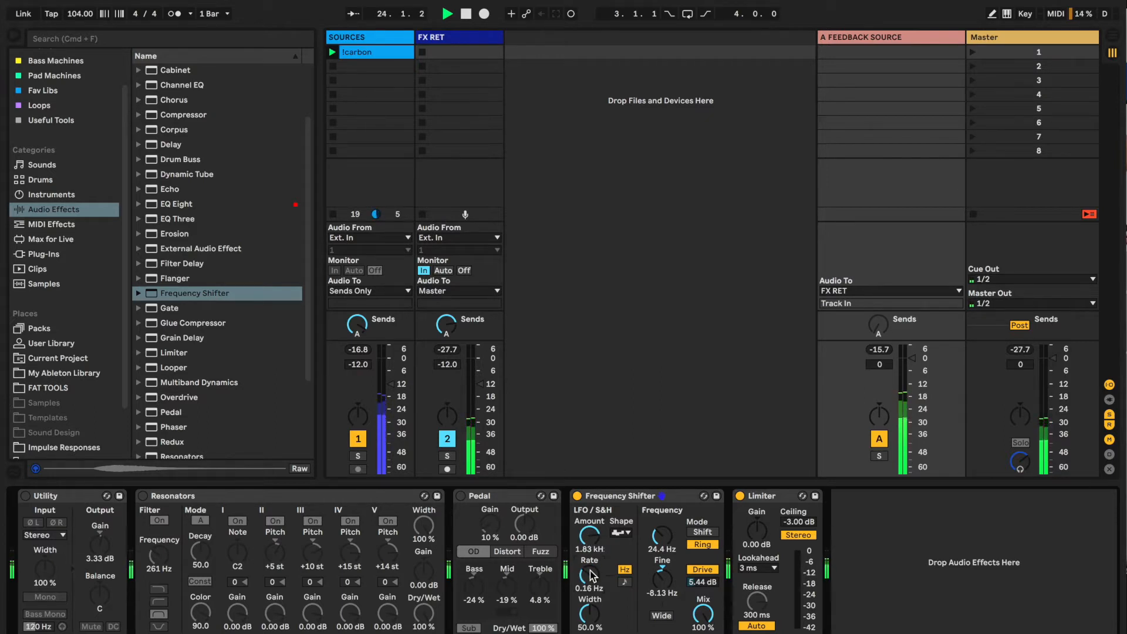
- Re-enable the Resonators and Pedal, set the Resonators' filter frequency to about 241 Hz, and sweep the SOURCES send A down and back up
click(142, 496)
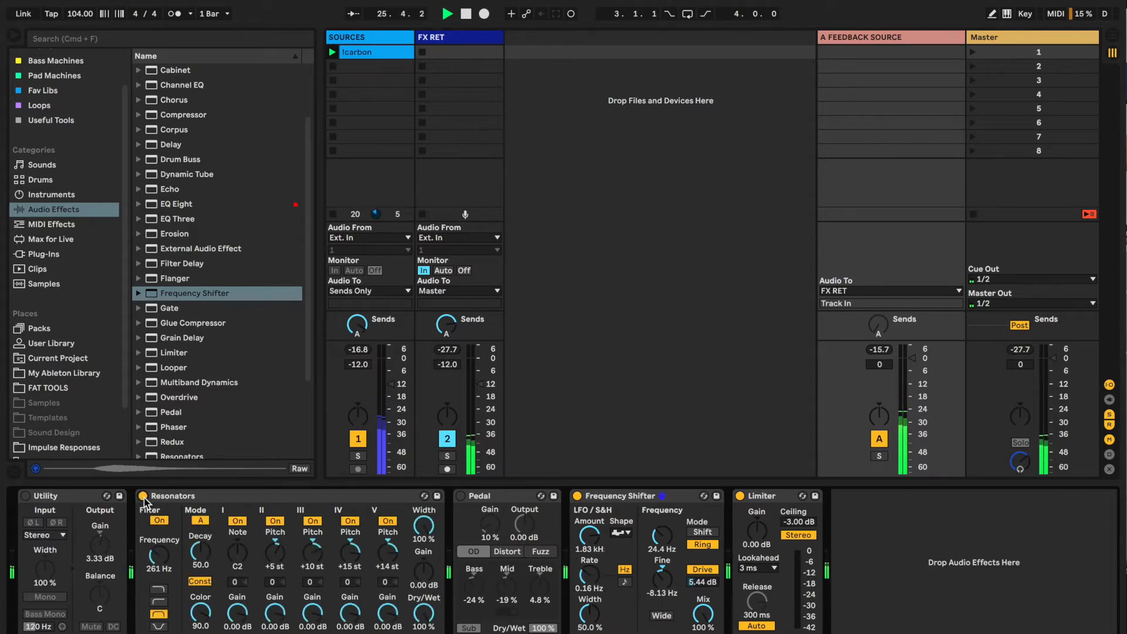
drag(157, 555, 157, 561)
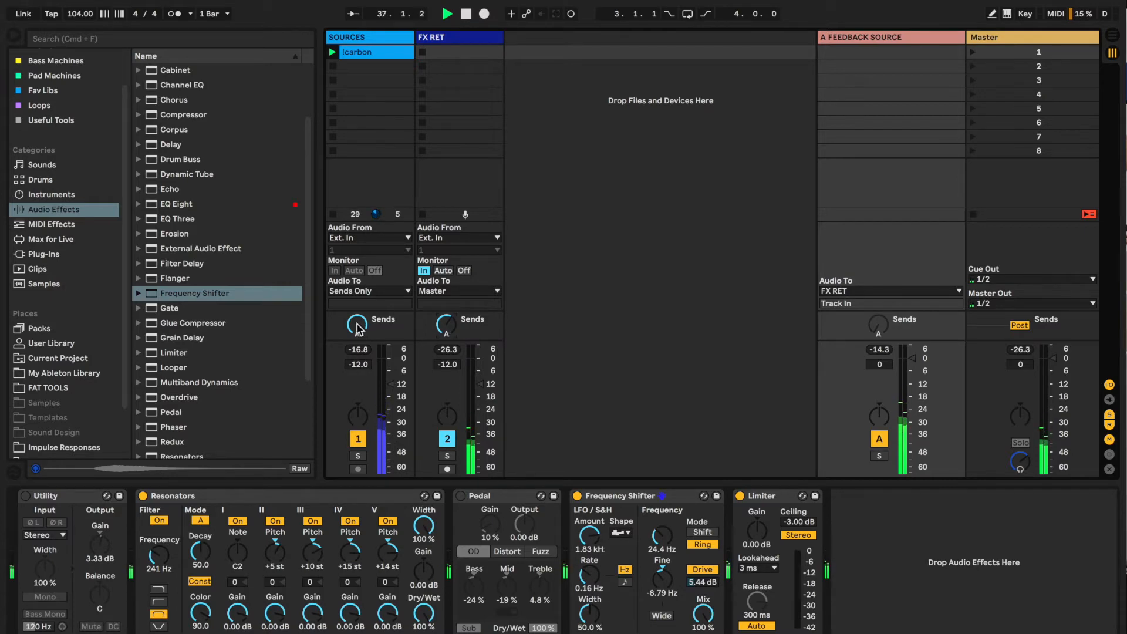
drag(357, 324, 357, 387)
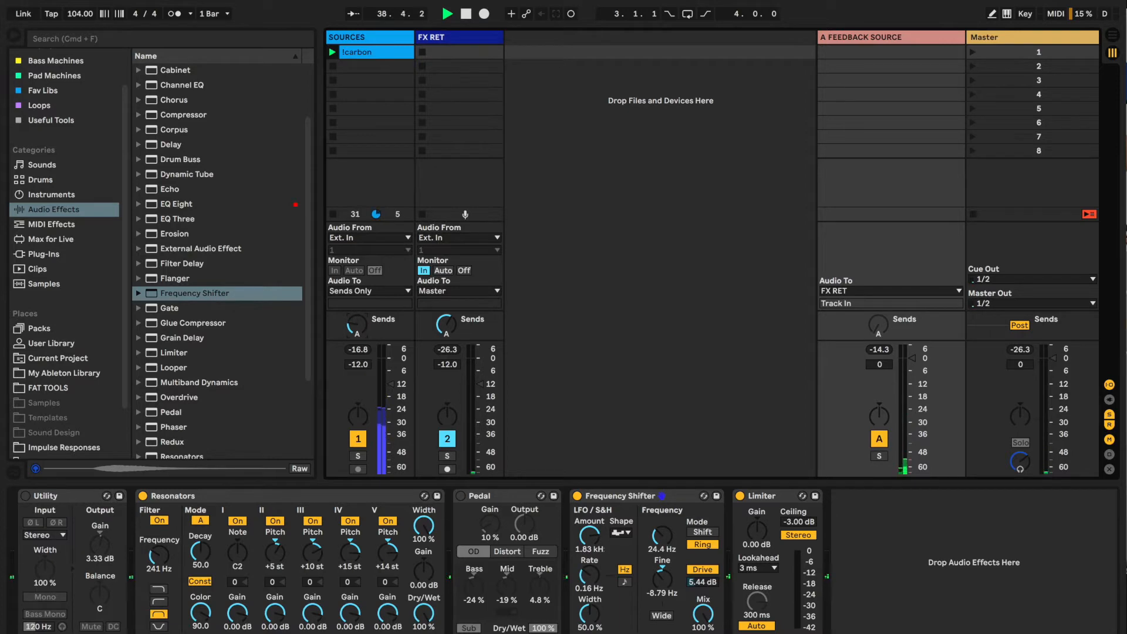
drag(357, 324, 357, 261)
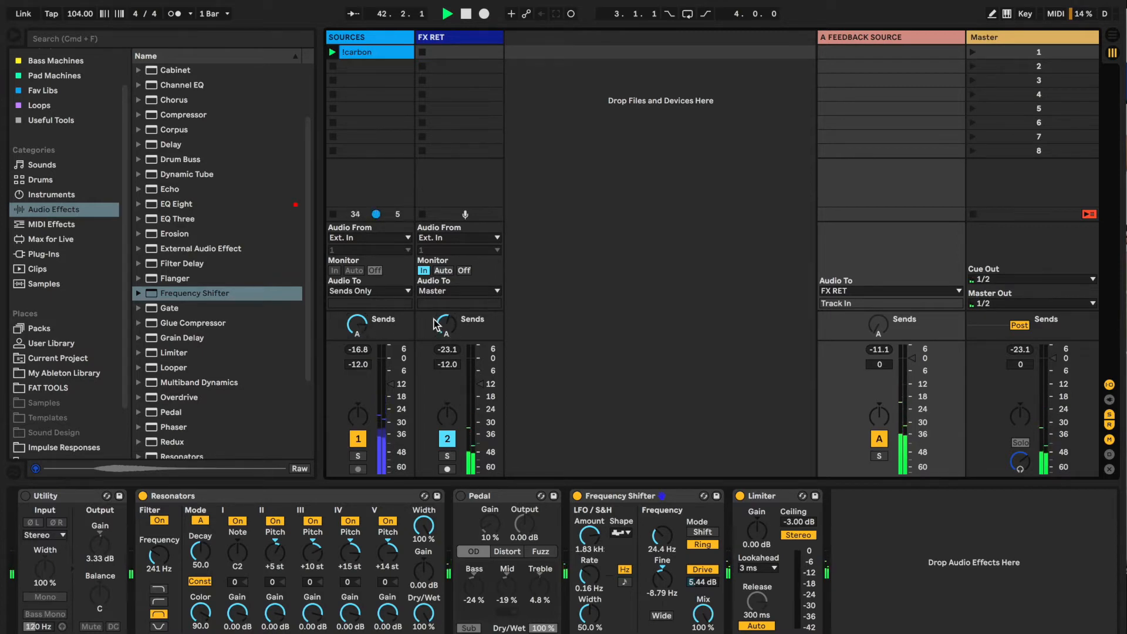
click(462, 496)
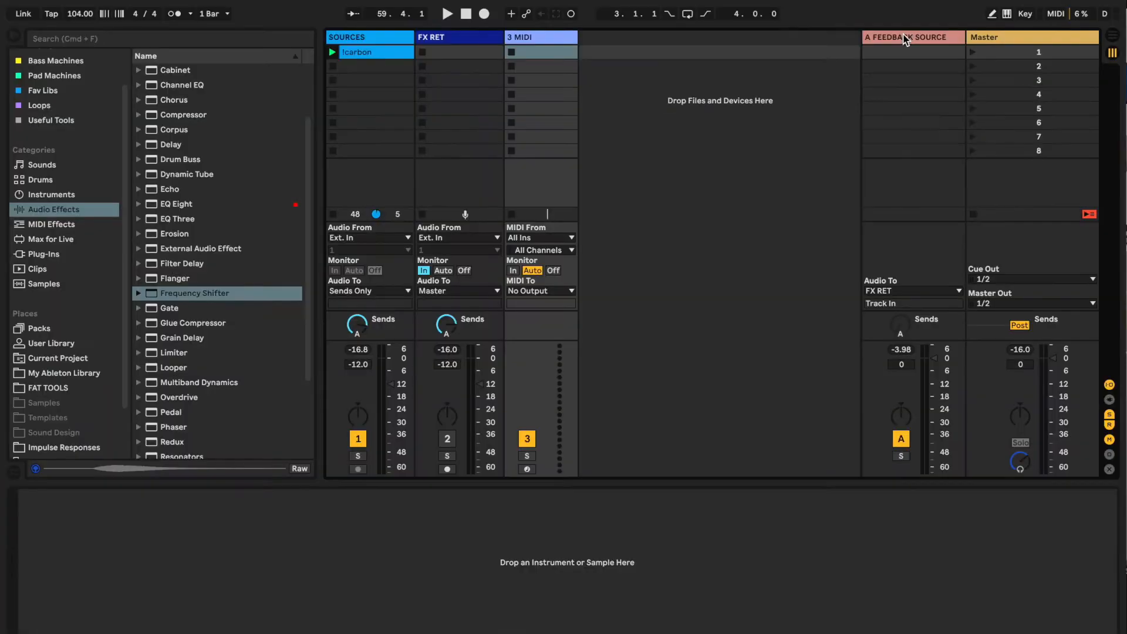
- Insert two additional return tracks, B and C, and delete the unneeded 3 MIDI track
key(super+alt+t)
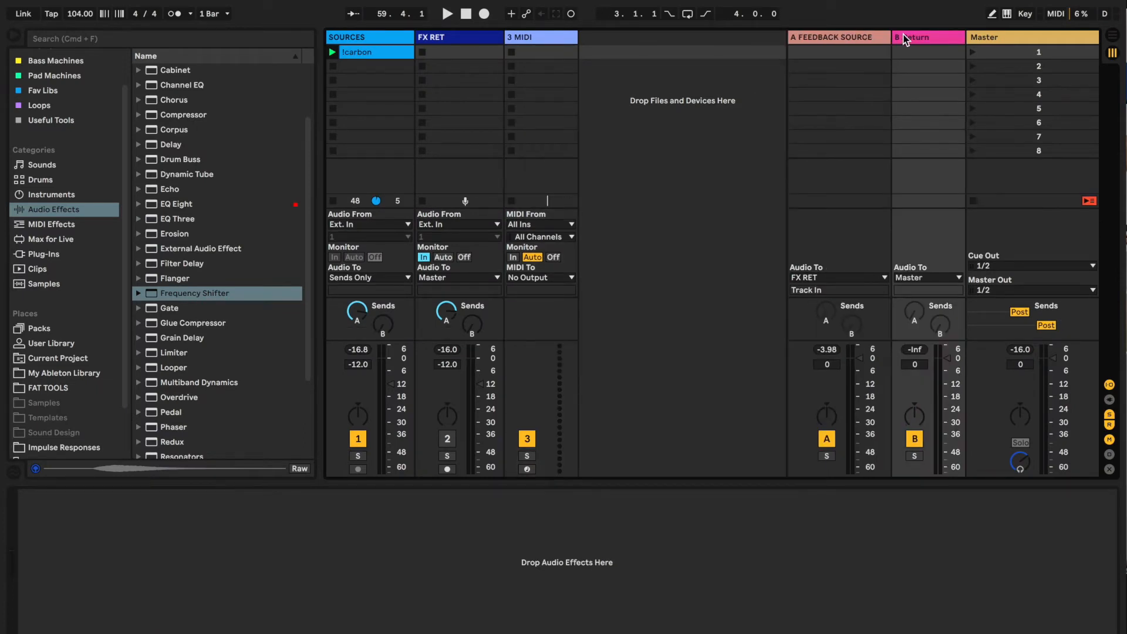
key(super+alt+t)
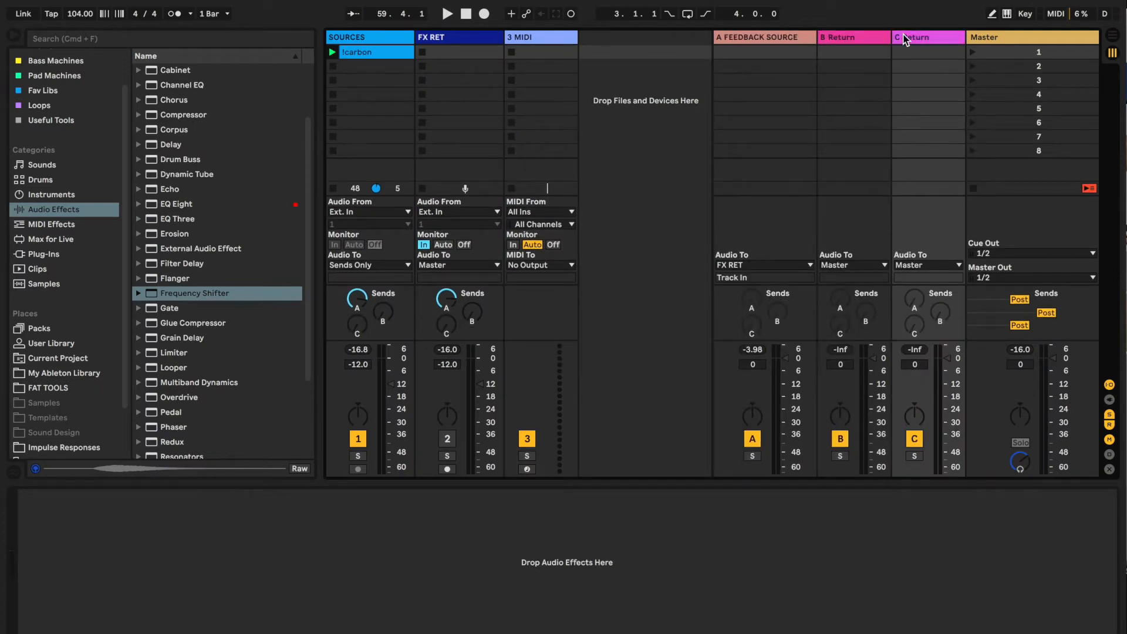
click(848, 40)
click(541, 41)
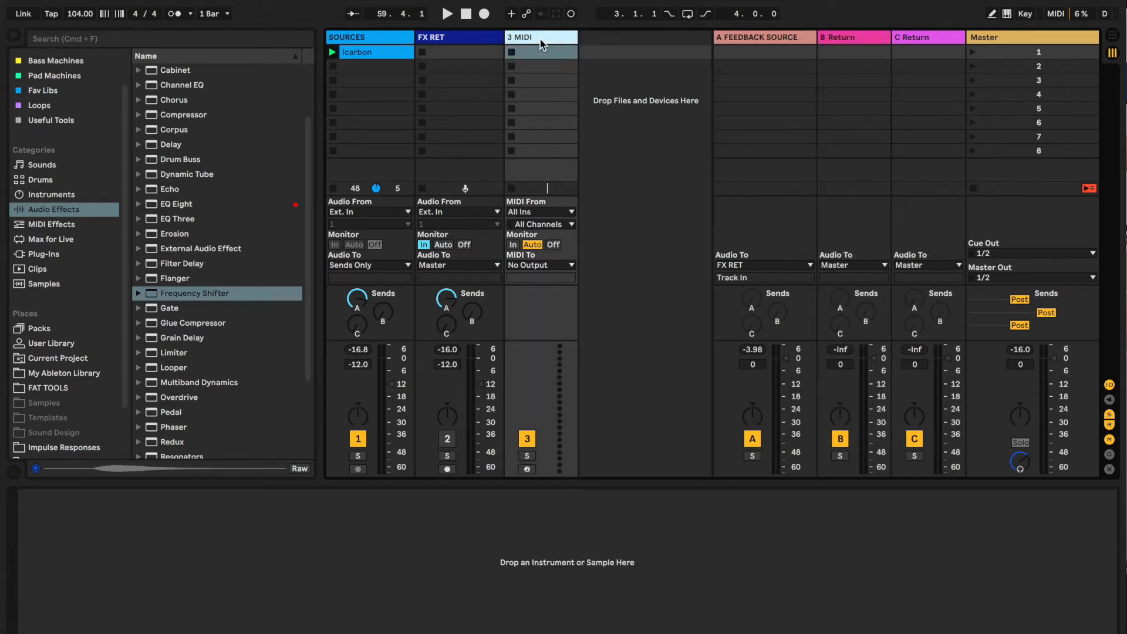
key(BackSpace)
- Add a Delay followed by a Limiter to return track B
click(850, 37)
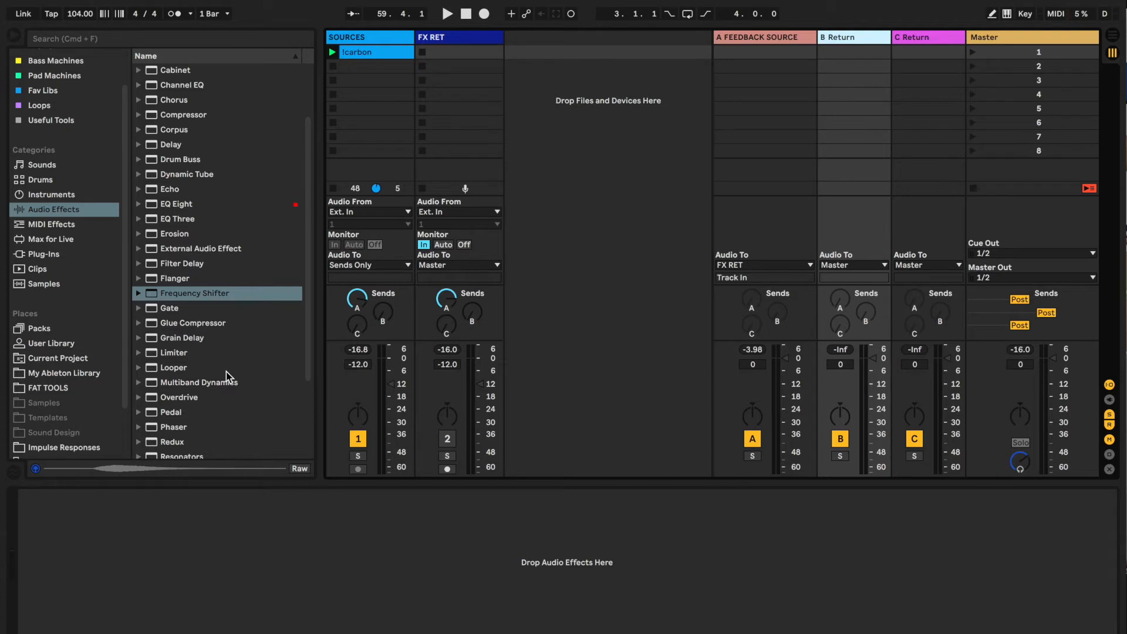
drag(160, 150, 871, 89)
click(846, 41)
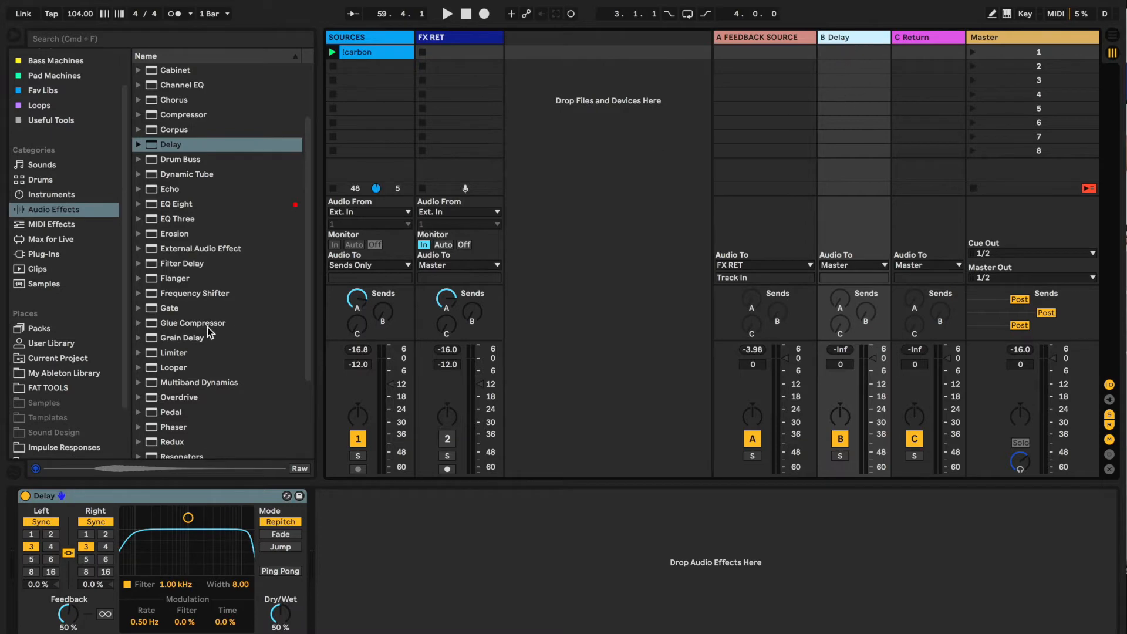
drag(160, 353, 407, 596)
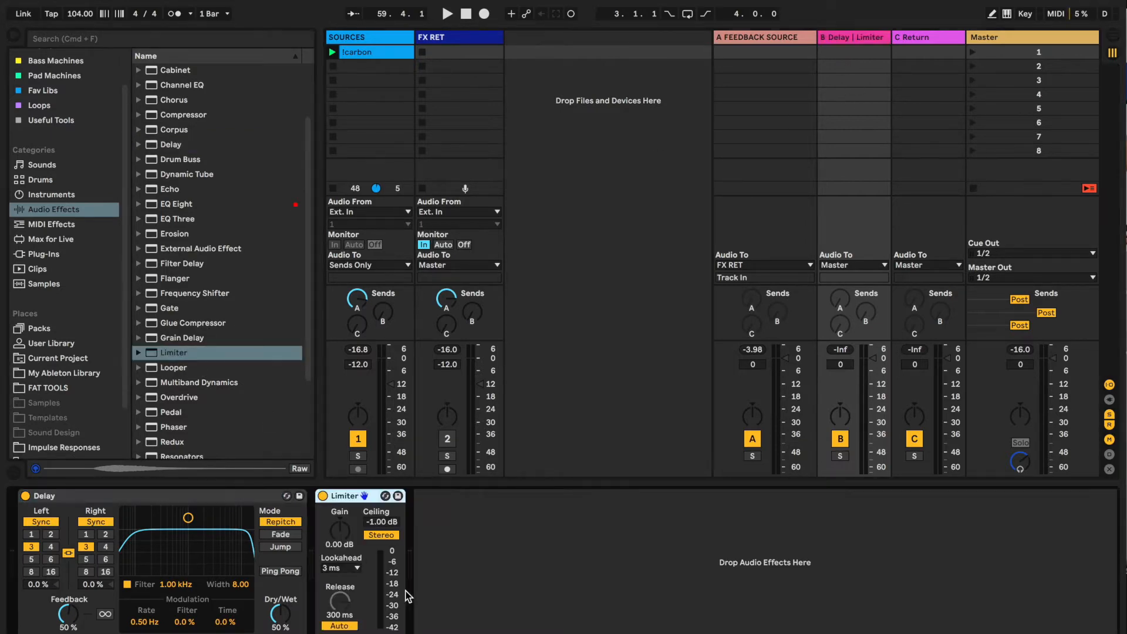
- Set the ceiling of return B's Limiter to -3 dB and route the track's output to FX RET
click(380, 522)
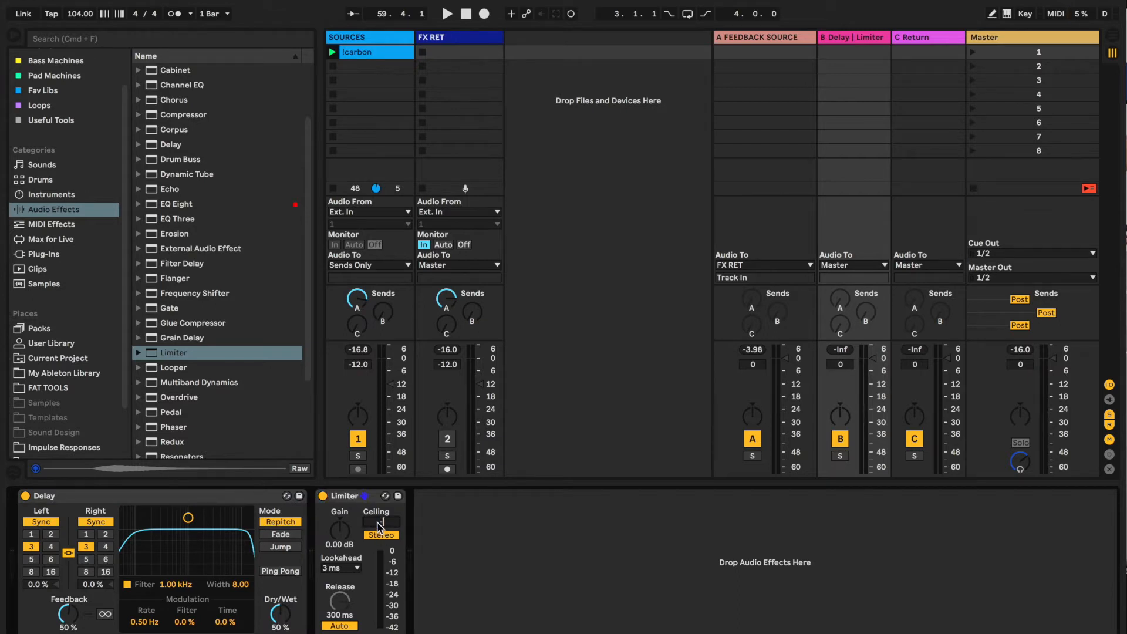
key(Return)
click(851, 269)
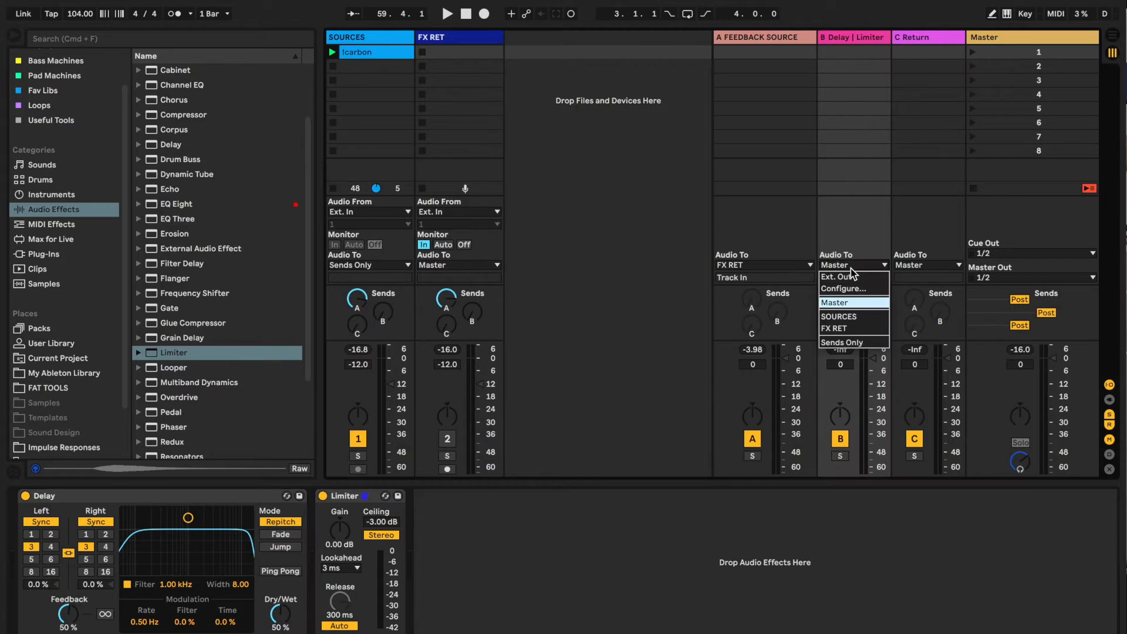
click(857, 330)
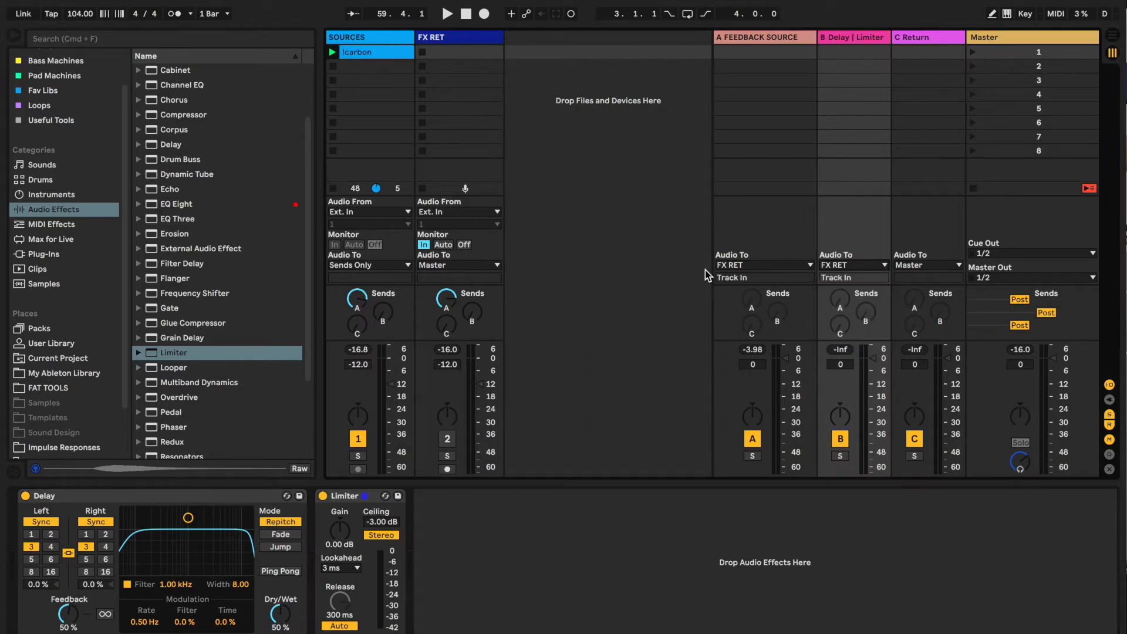
click(451, 47)
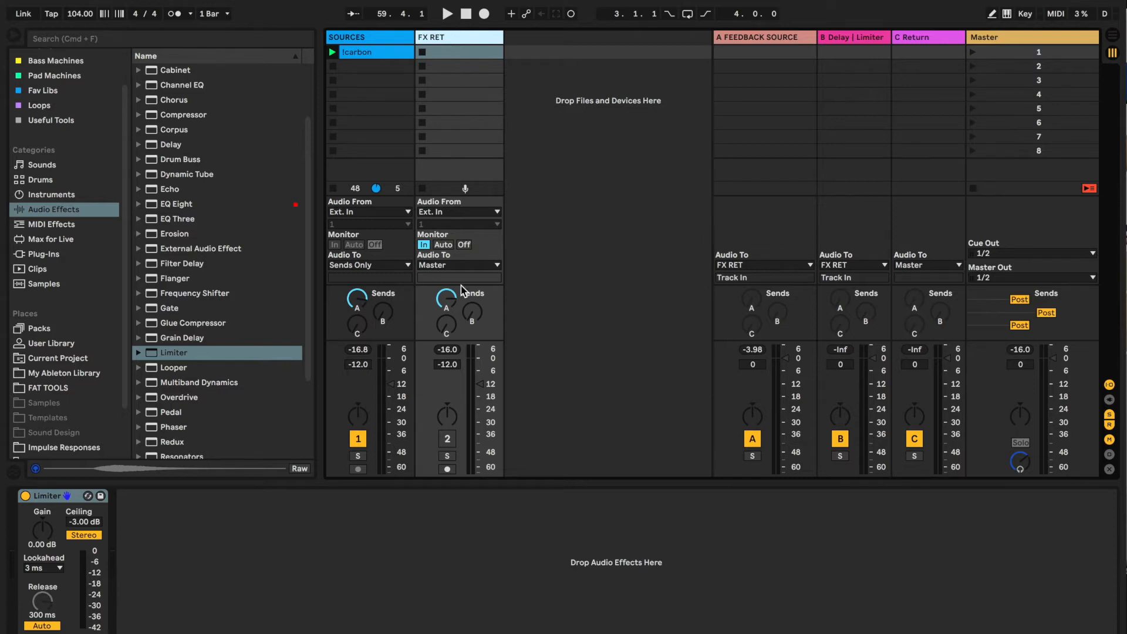
click(473, 322)
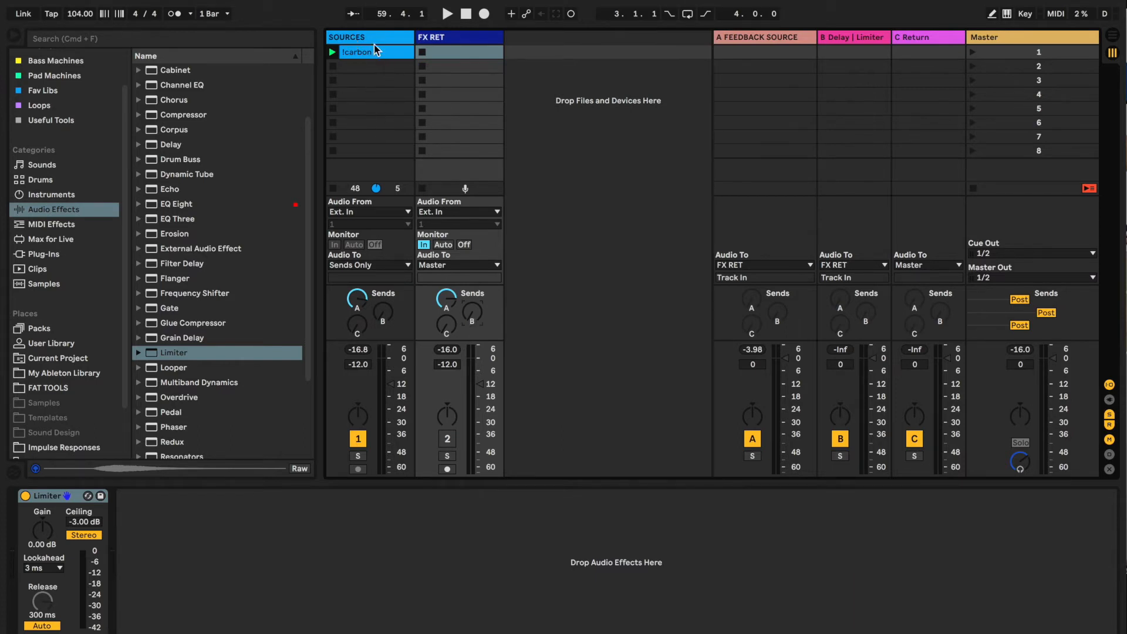
click(383, 318)
drag(383, 319, 383, 352)
click(776, 317)
right_click(777, 318)
click(802, 304)
drag(472, 313, 472, 293)
drag(469, 311, 469, 311)
- During playback, unmute FX RET, raise the SOURCES send B, and mute A FEEDBACK SOURCE to isolate the delay return
key(space)
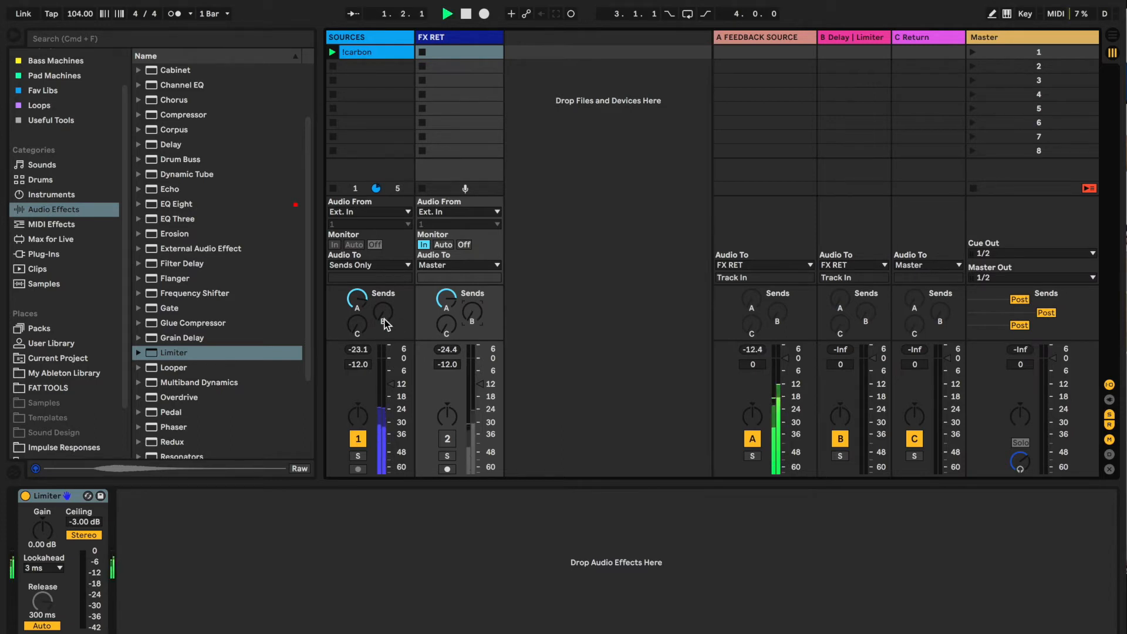
click(448, 439)
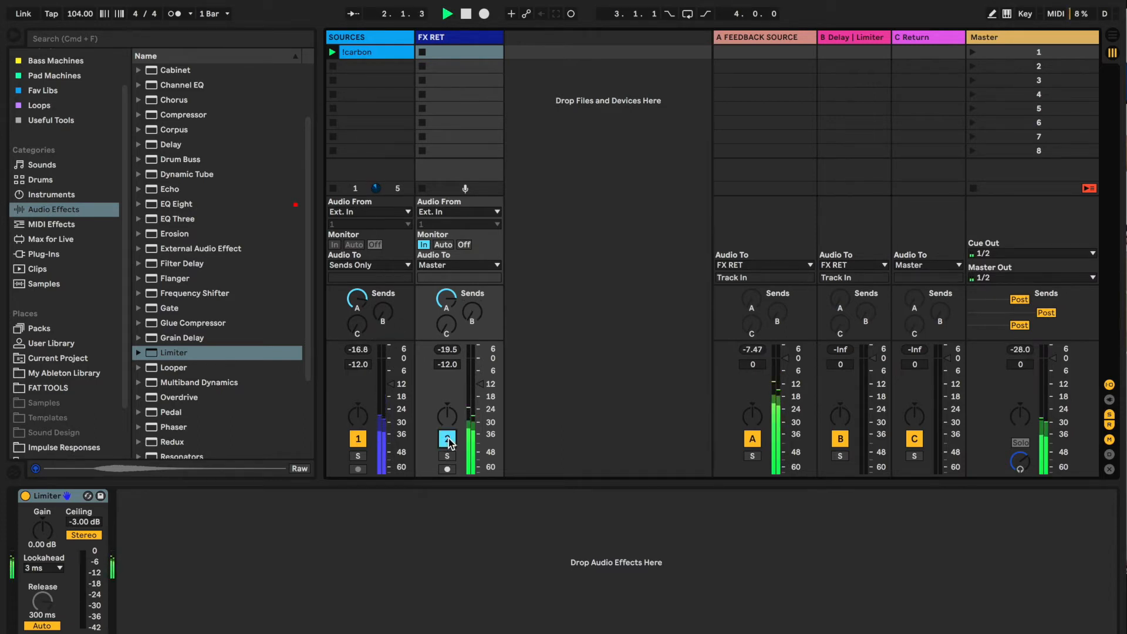
drag(385, 319, 385, 297)
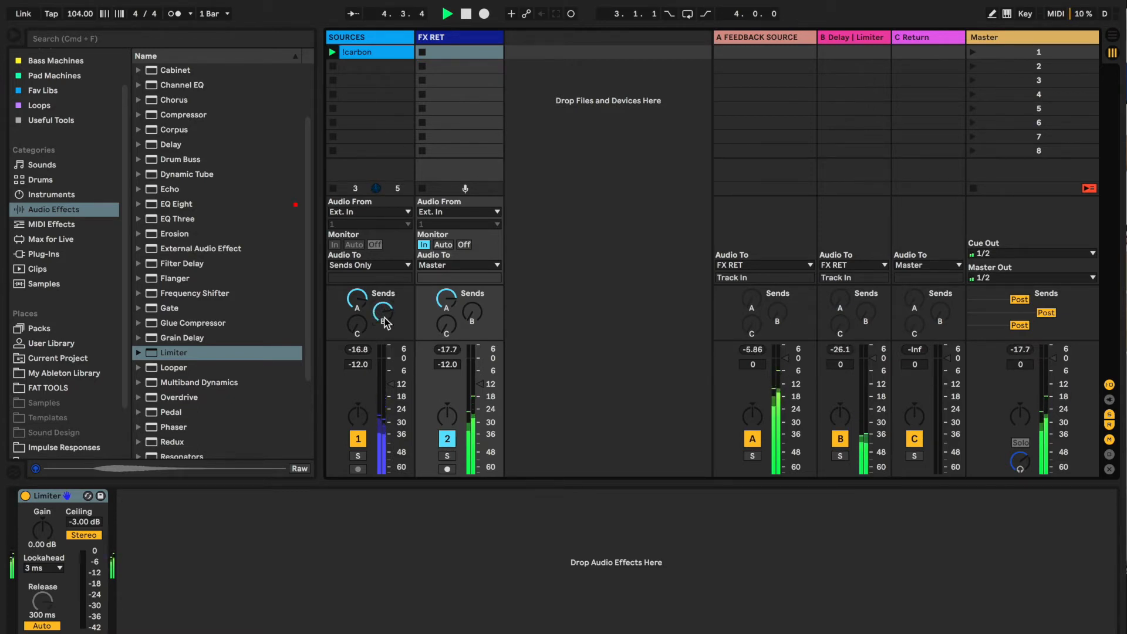
click(757, 440)
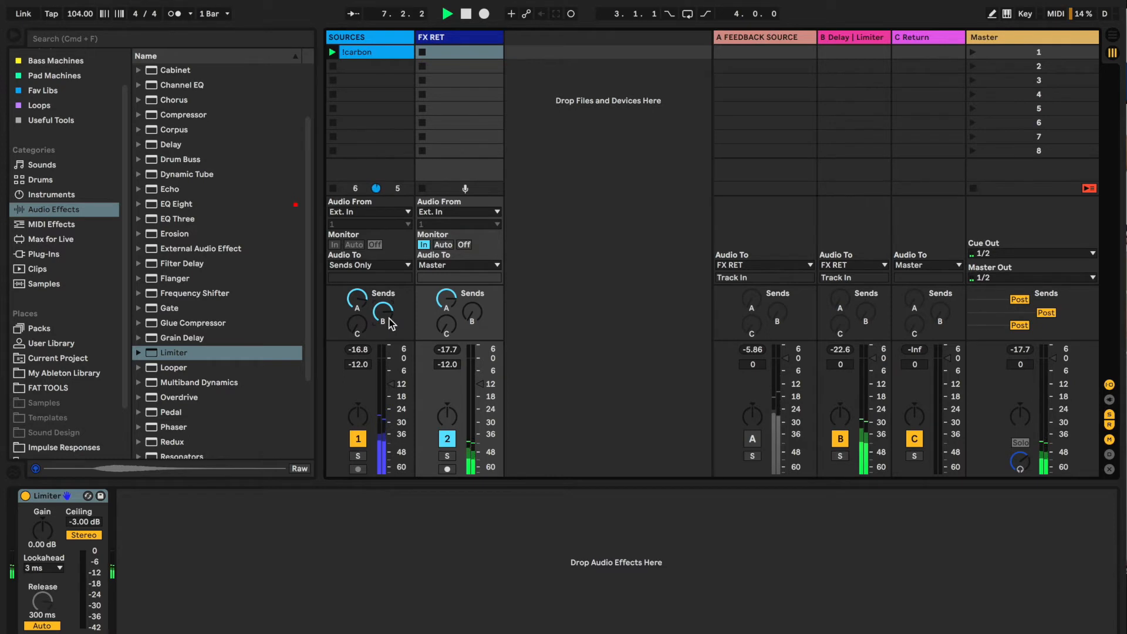
- Set return B's Delay to 100% Dry/Wet, 41% feedback, and a filter at about 670 Hz with width 5.53
click(866, 35)
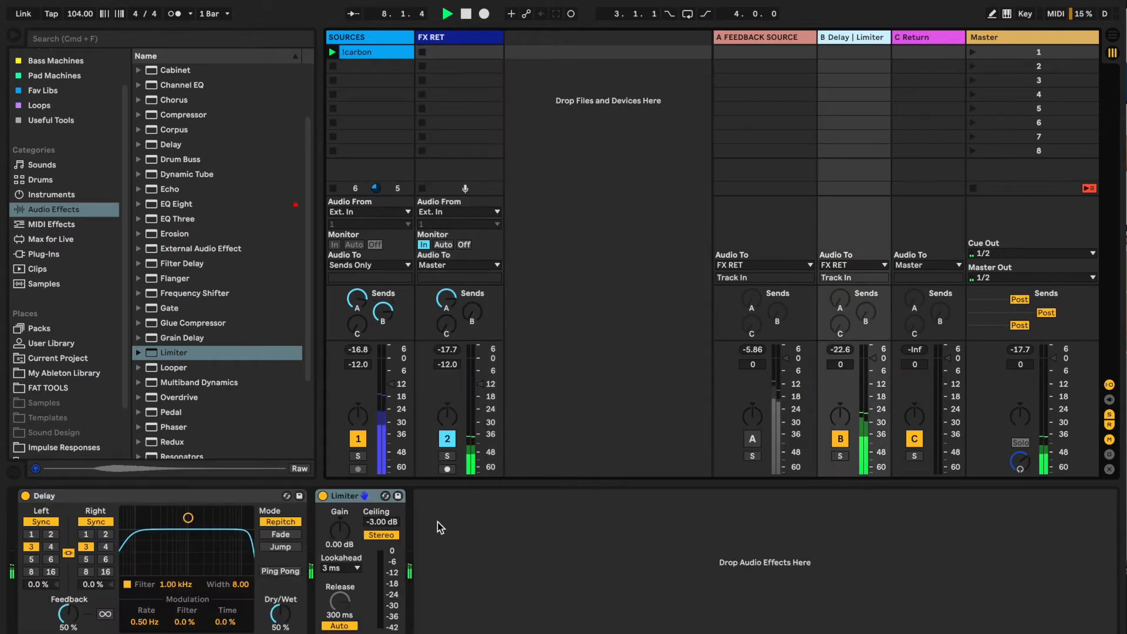
drag(281, 616, 286, 621)
drag(71, 614, 71, 615)
drag(188, 518, 180, 534)
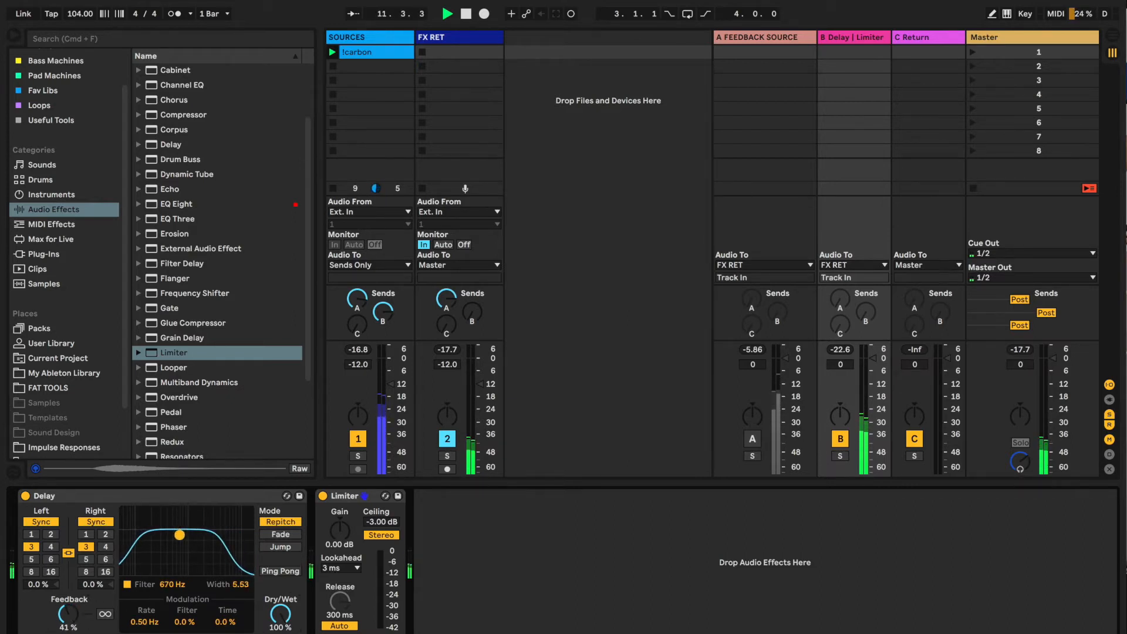
- Raise send B on FX RET to feed the delay return back into itself
click(849, 37)
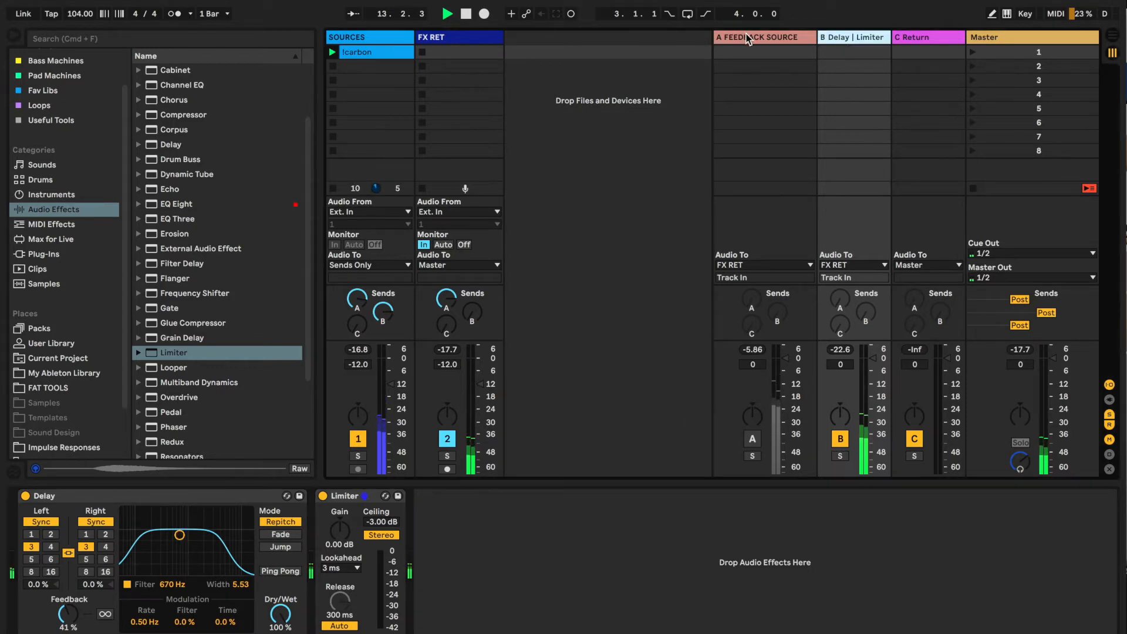
click(472, 315)
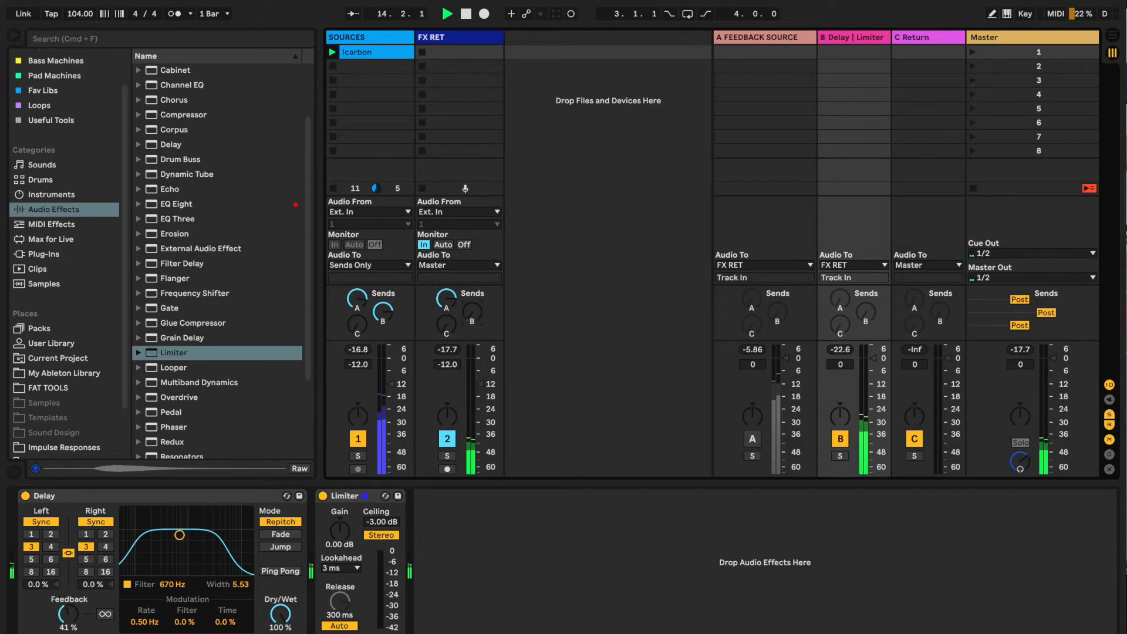
drag(472, 315, 472, 284)
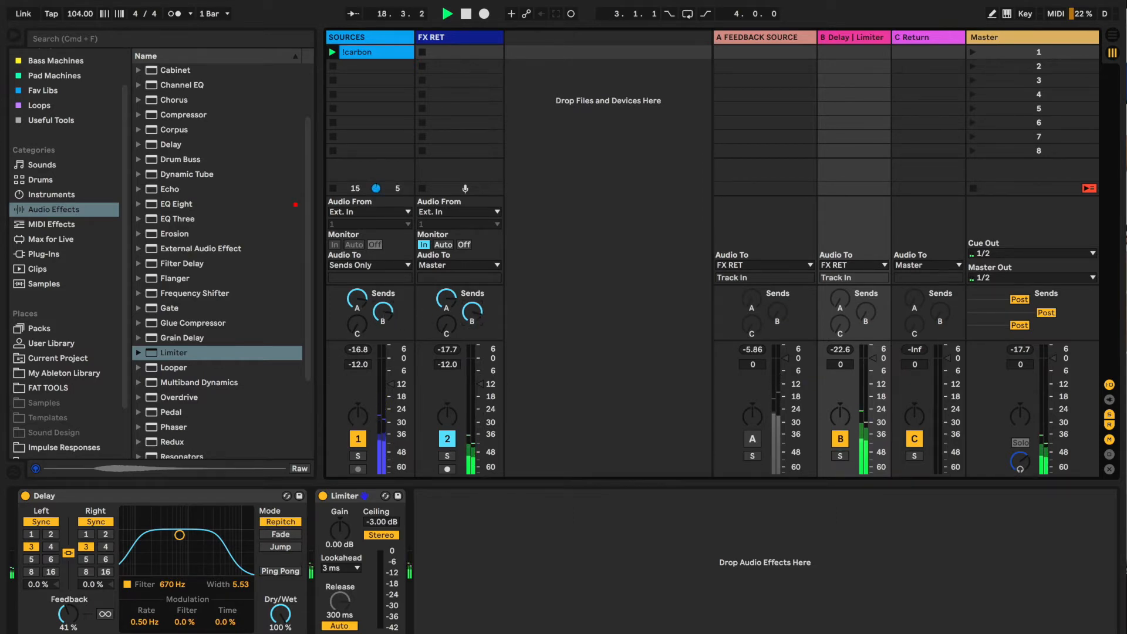
- Unmute A FEEDBACK SOURCE and fade its volume up gradually to -6.4 dB
click(786, 428)
click(752, 438)
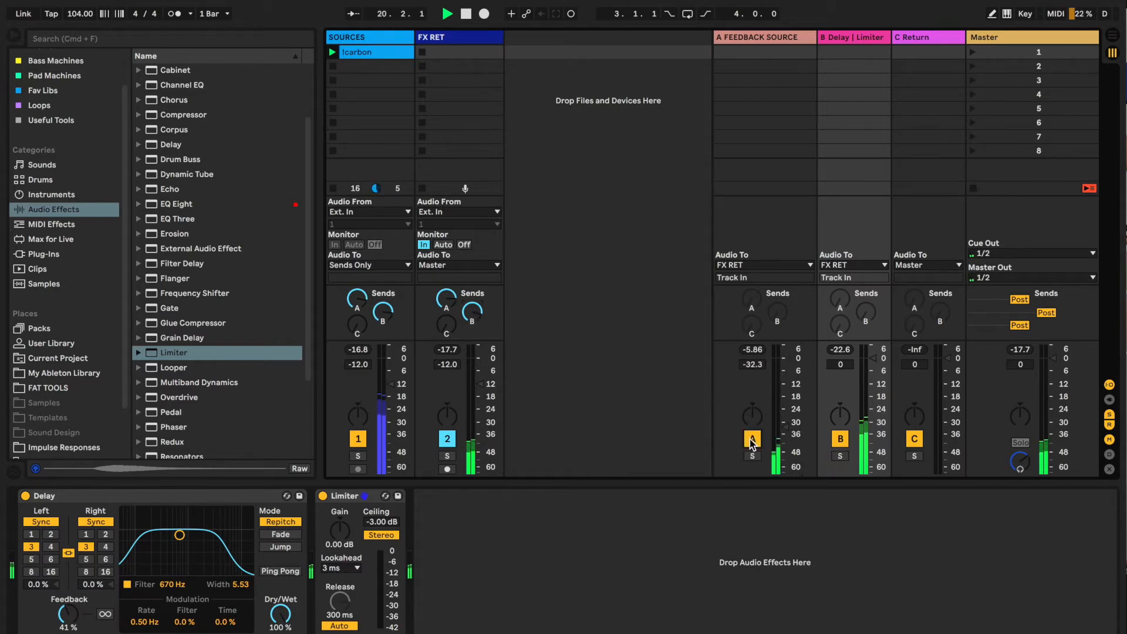
drag(787, 433, 785, 401)
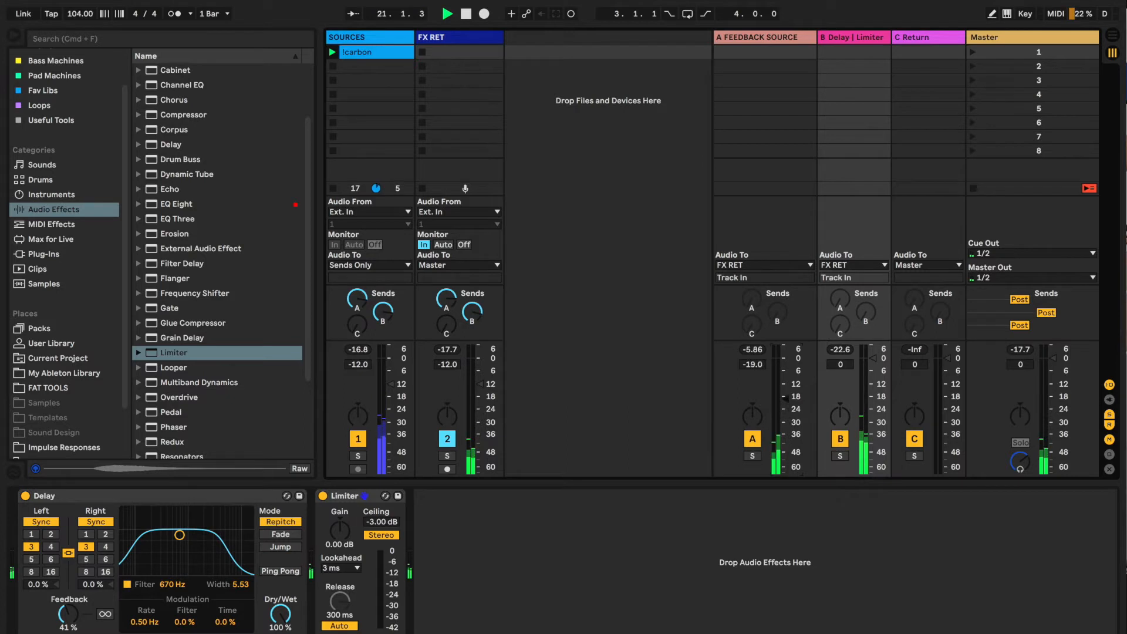
drag(786, 395, 786, 380)
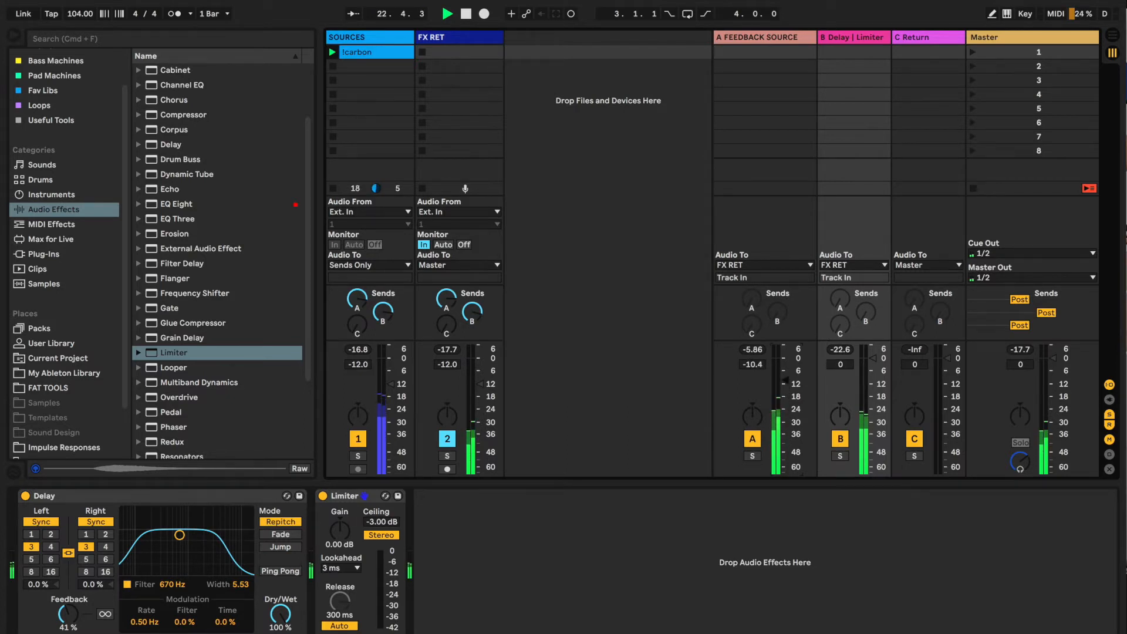
drag(785, 380, 786, 371)
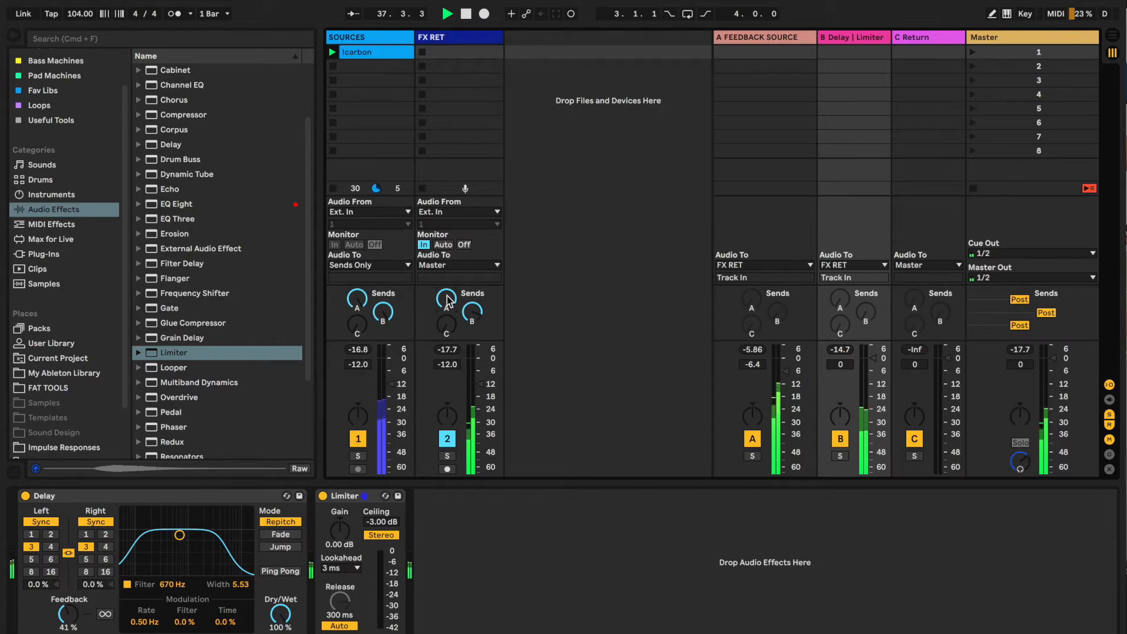
- Enable send B on A FEEDBACK SOURCE and raise it to feed that return into the delay return
click(777, 38)
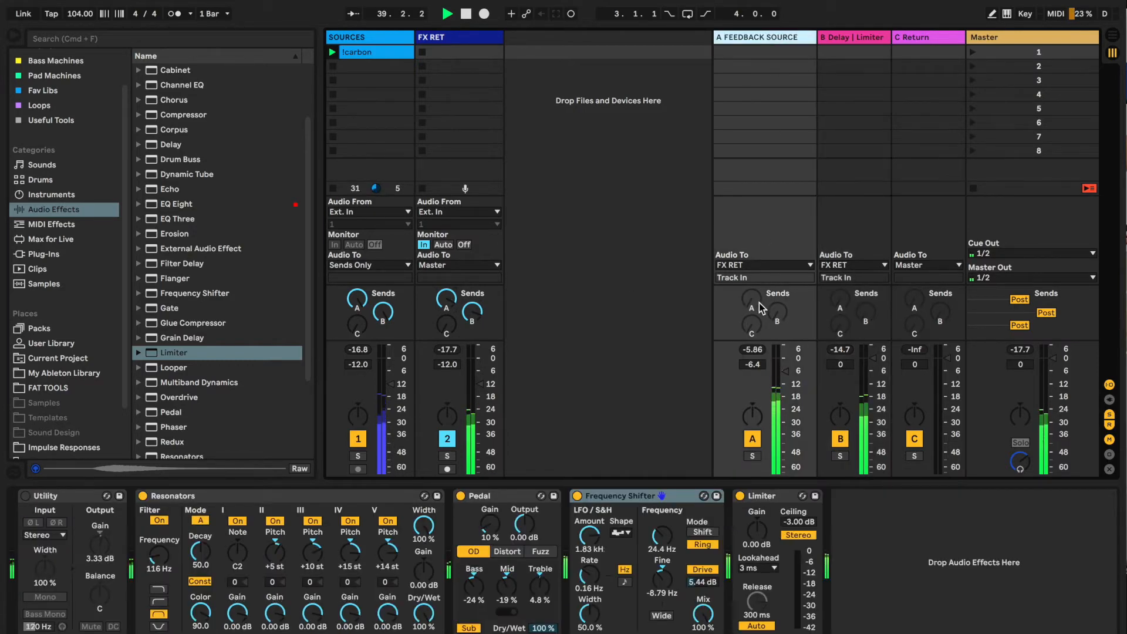
click(775, 313)
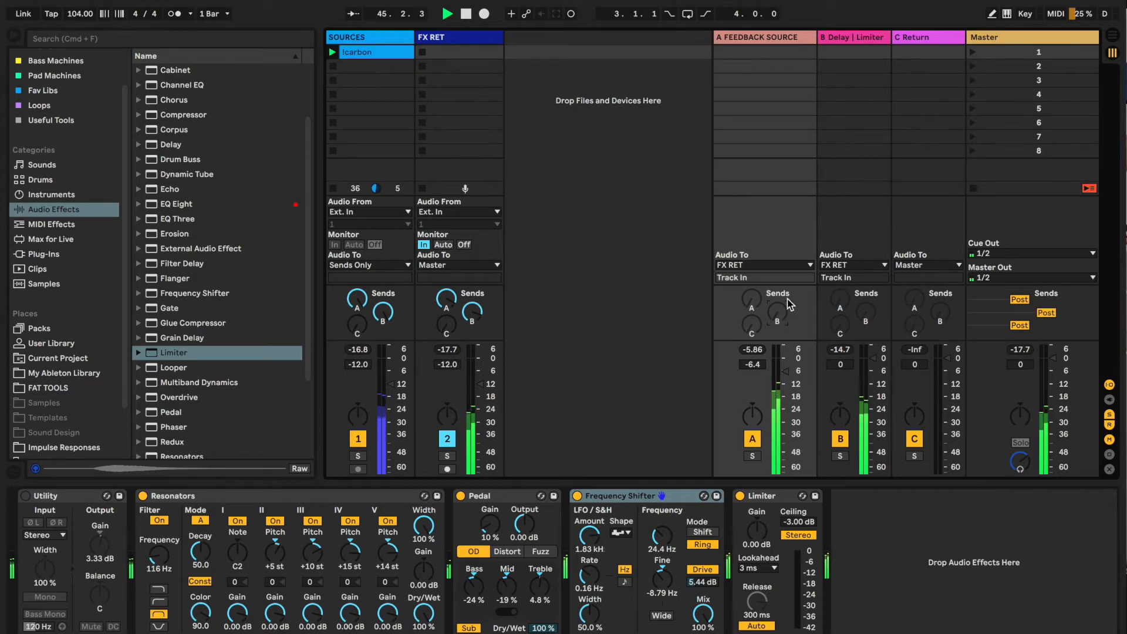
right_click(777, 317)
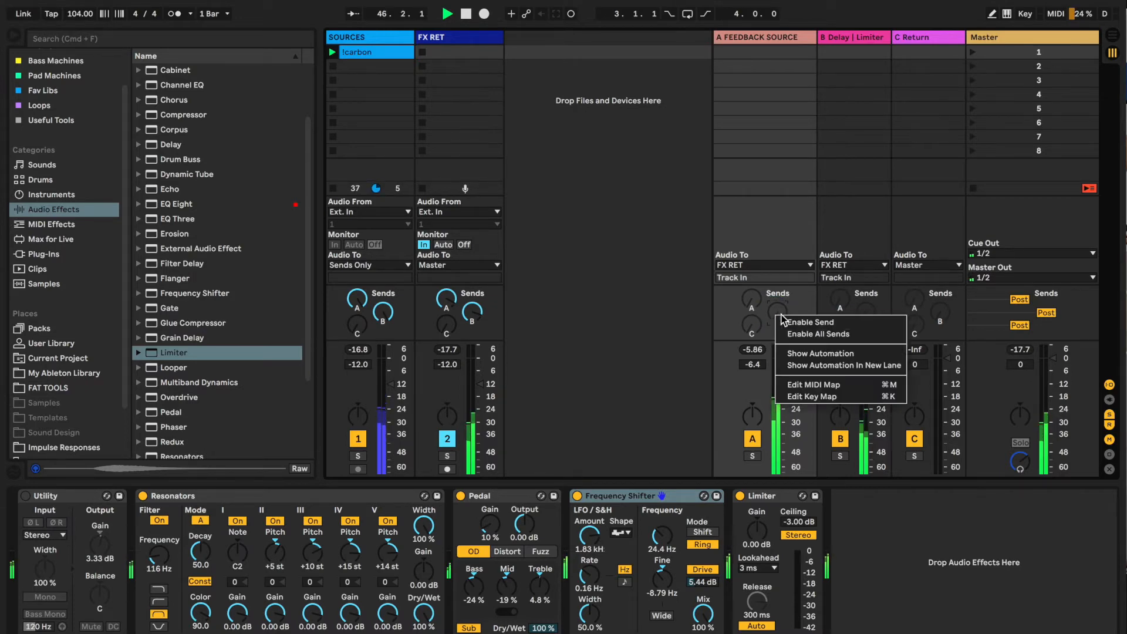
click(813, 324)
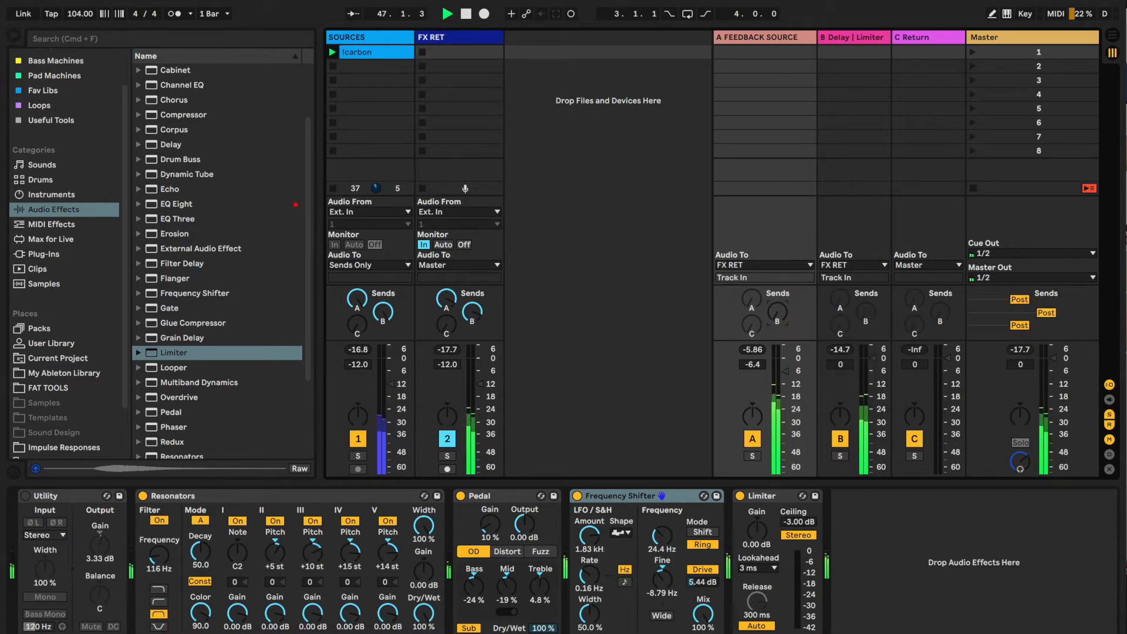
mouse_move(777, 316)
mouse_down()
mouse_move(778, 264)
mouse_move(777, 318)
mouse_up()
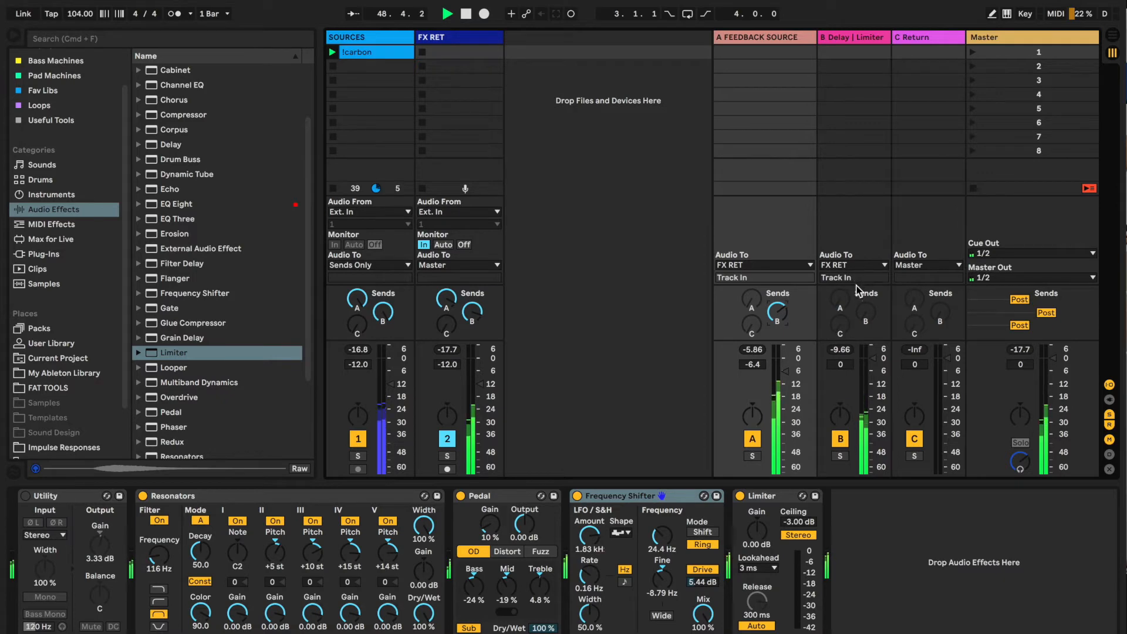
drag(780, 312, 780, 311)
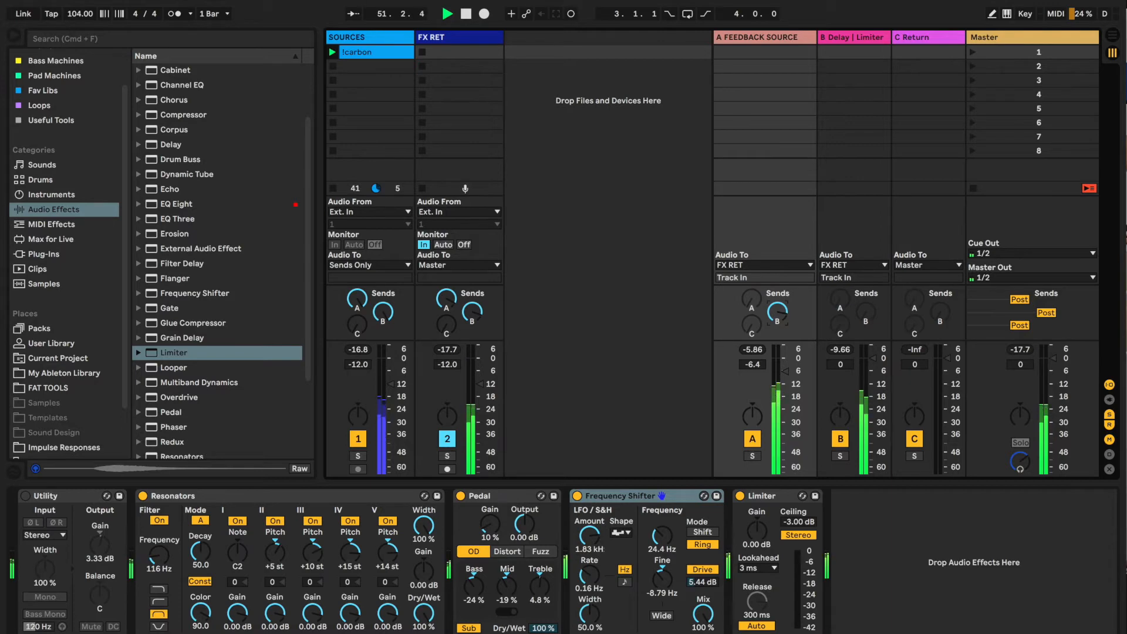
- Enable send A on A FEEDBACK SOURCE and raise it so the return feeds back into itself
right_click(752, 299)
click(783, 306)
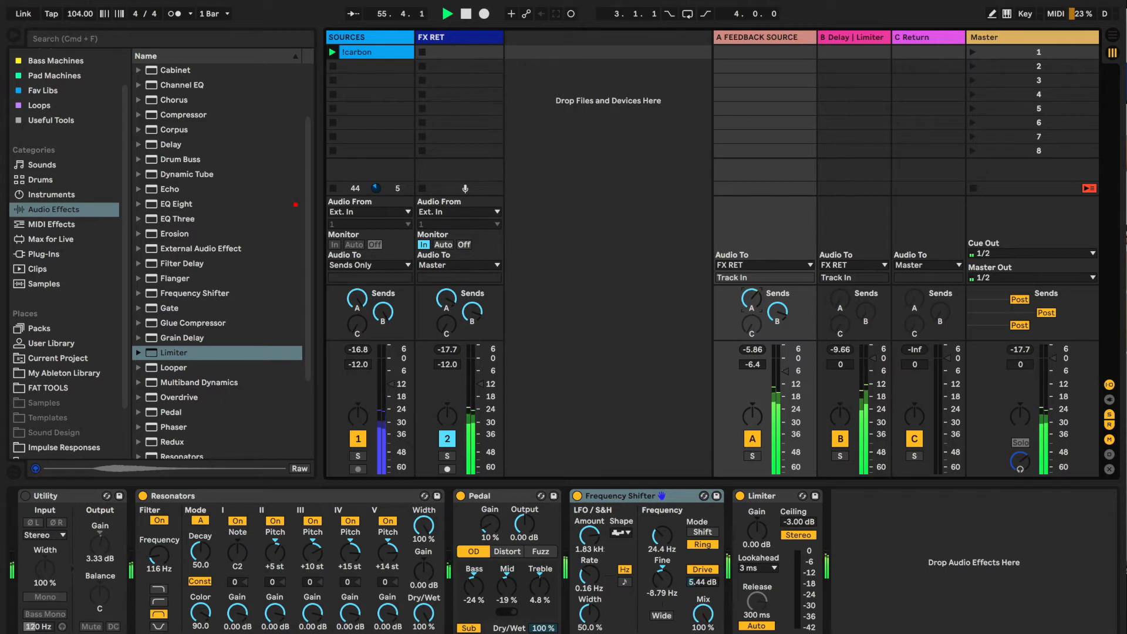
click(781, 309)
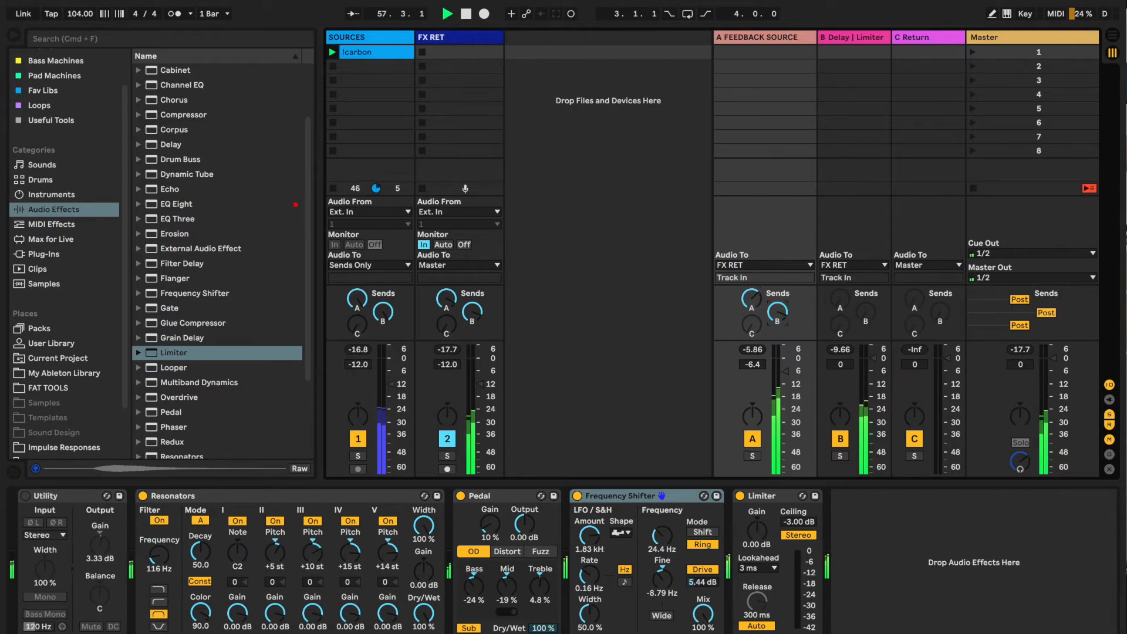
- Enable sends A and B on the delay return and raise both to feed A FEEDBACK SOURCE and itself
right_click(841, 305)
click(847, 306)
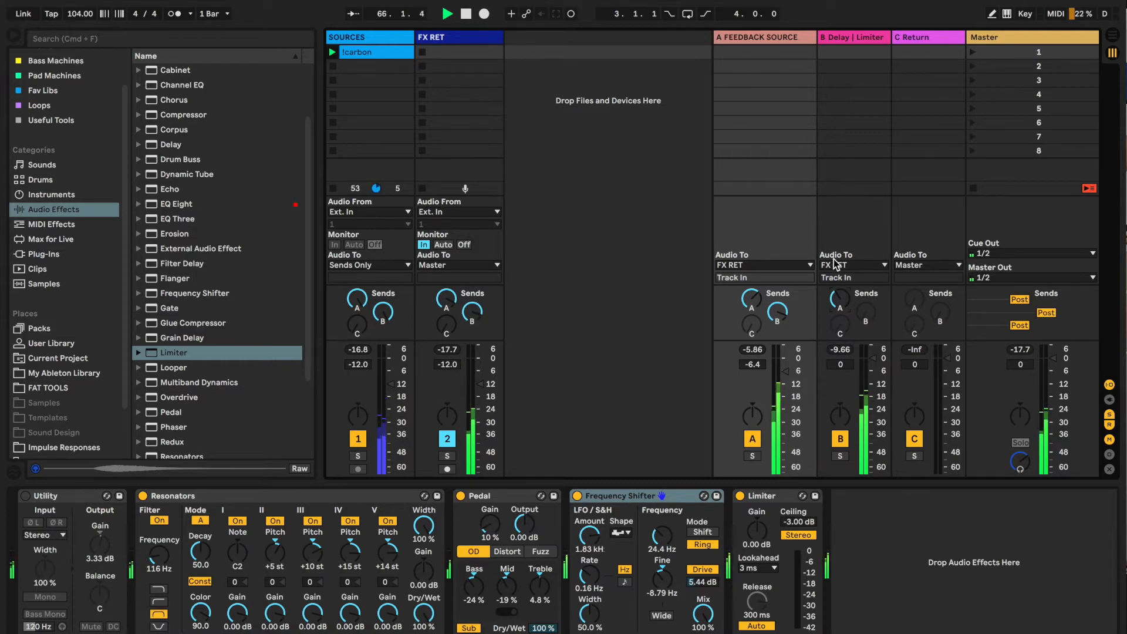
drag(840, 301, 840, 301)
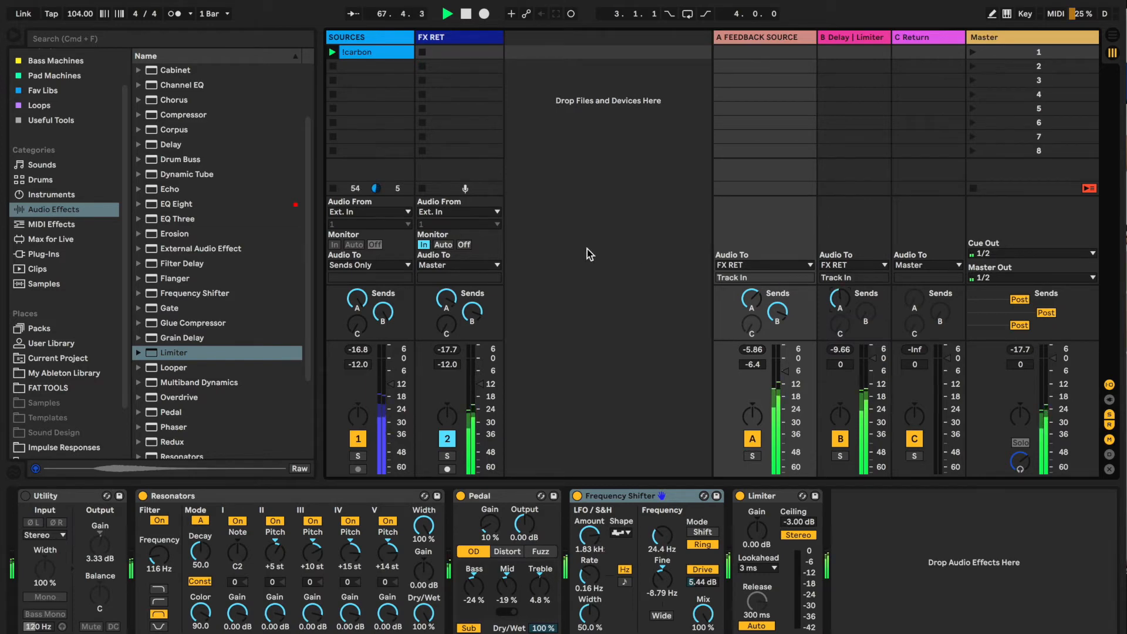
drag(475, 320, 474, 319)
right_click(868, 319)
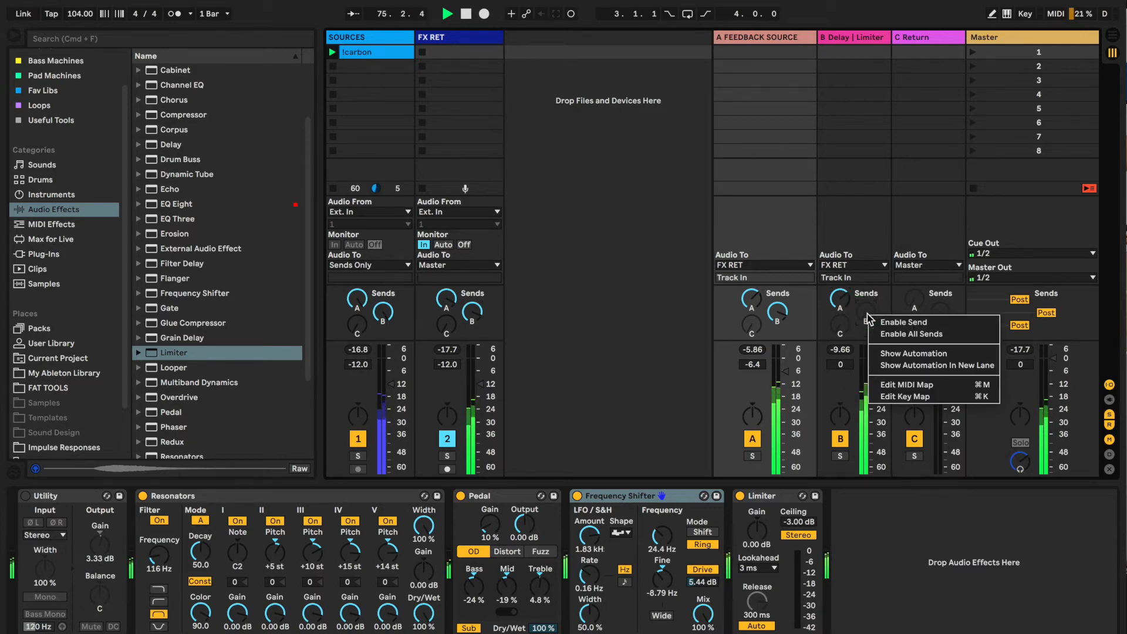
click(907, 322)
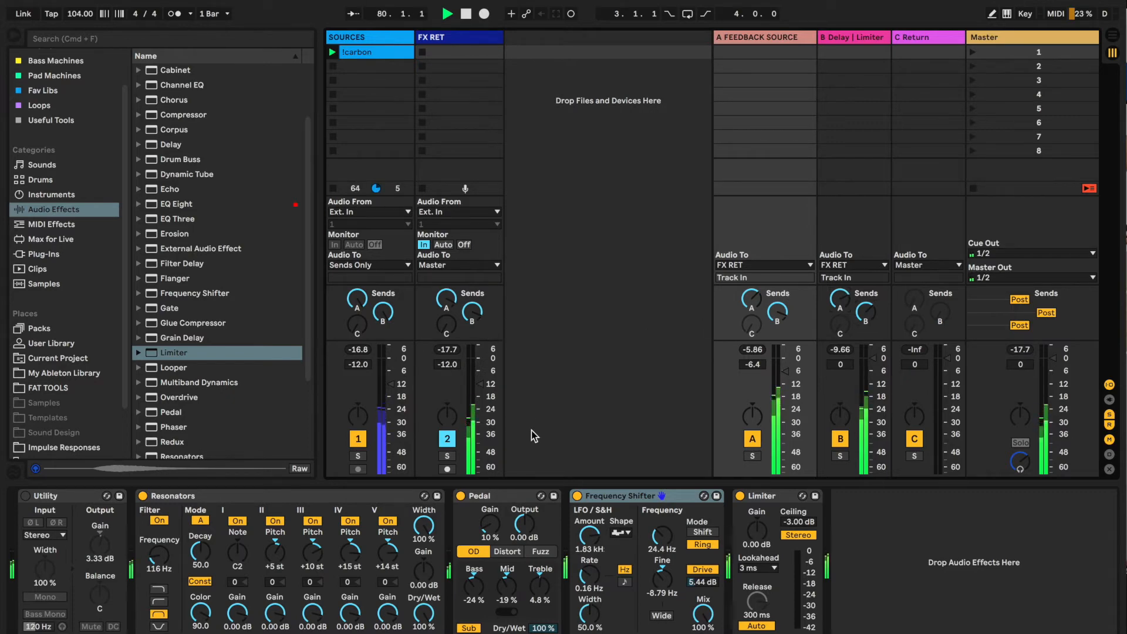
- Set A FEEDBACK SOURCE's Pedal to Distort with 13% gain, 37% bass, -30% mid and 25% treble, and the Resonators filter to 205 Hz
drag(489, 525, 489, 522)
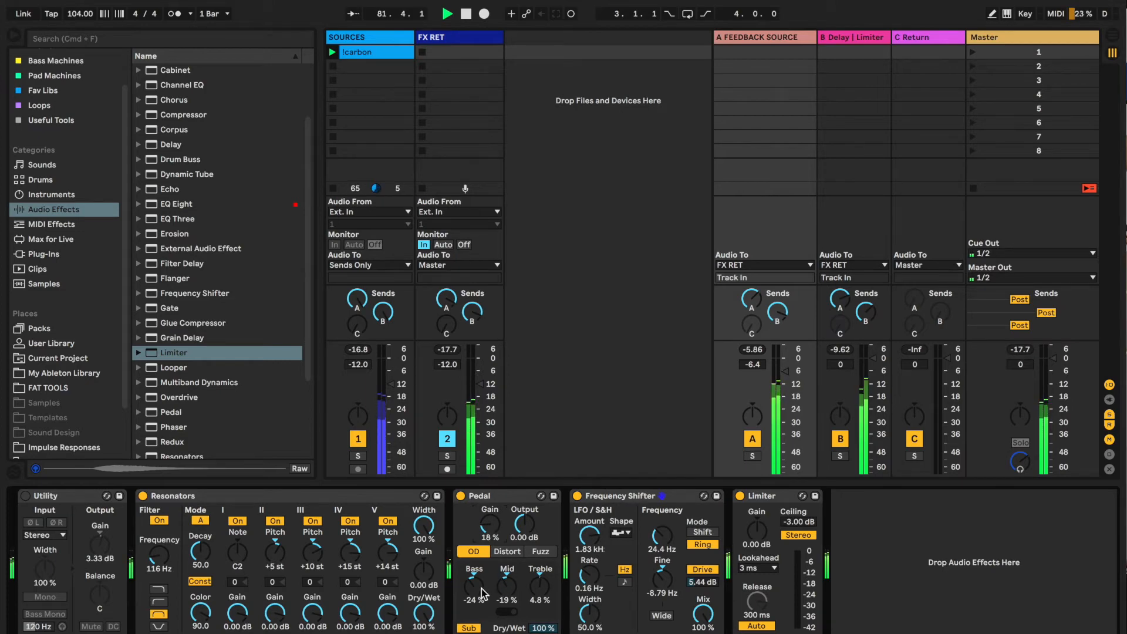
drag(474, 587, 474, 561)
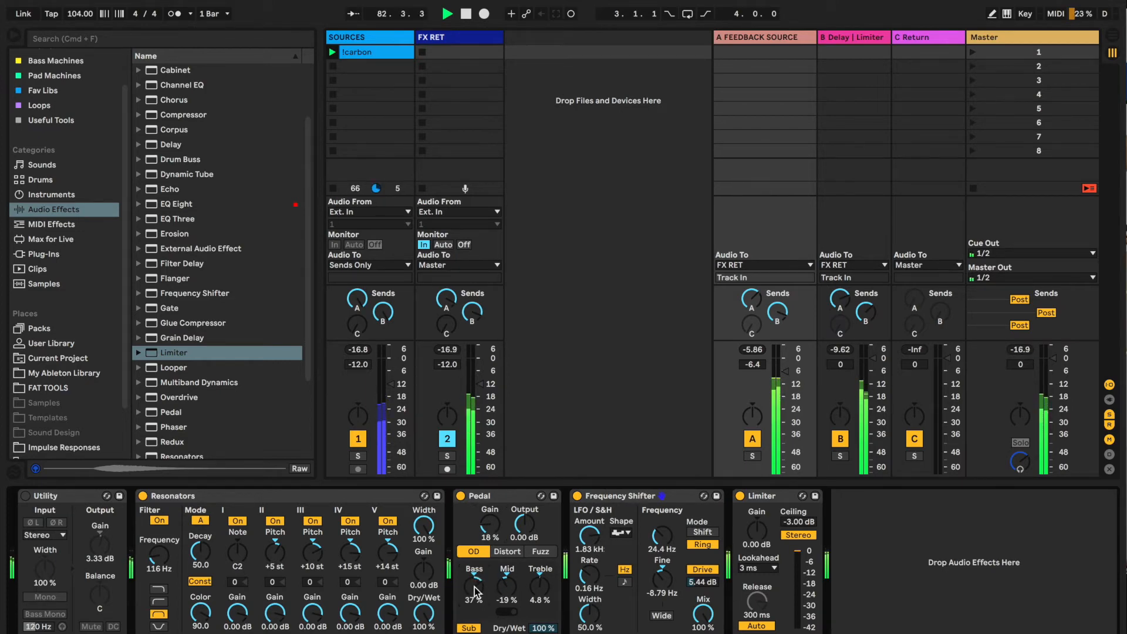
drag(158, 555, 158, 539)
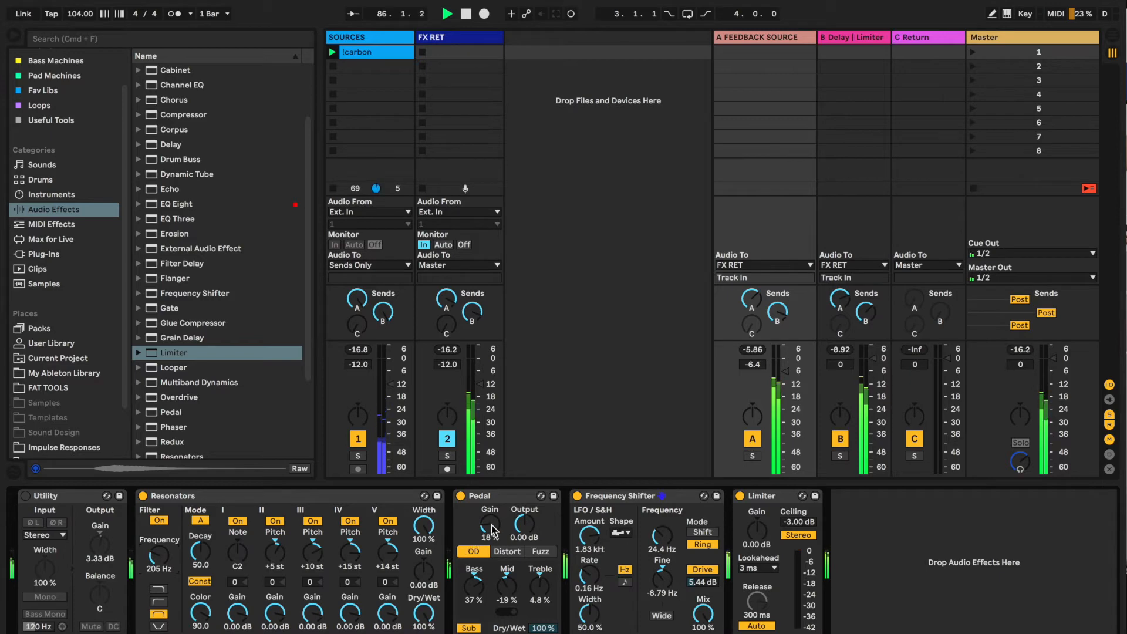
click(508, 554)
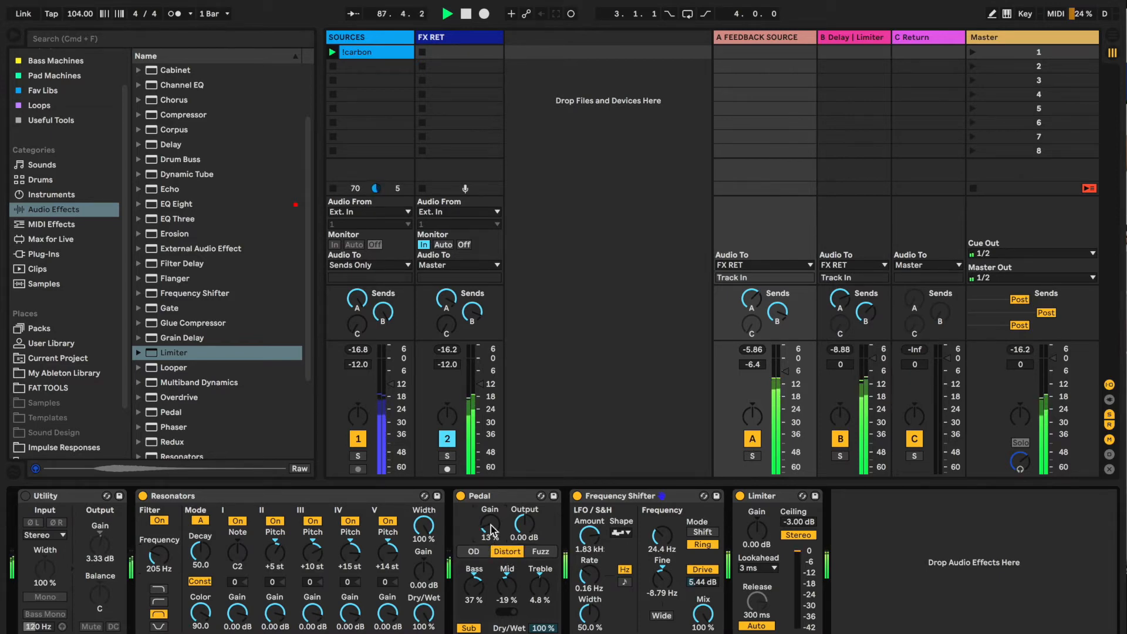
drag(507, 585, 540, 576)
- Set the Frequency Shifter's frequency to 464 Hz, LFO amount to 6.58 Hz and LFO rate to 0.09 Hz
drag(589, 536, 589, 563)
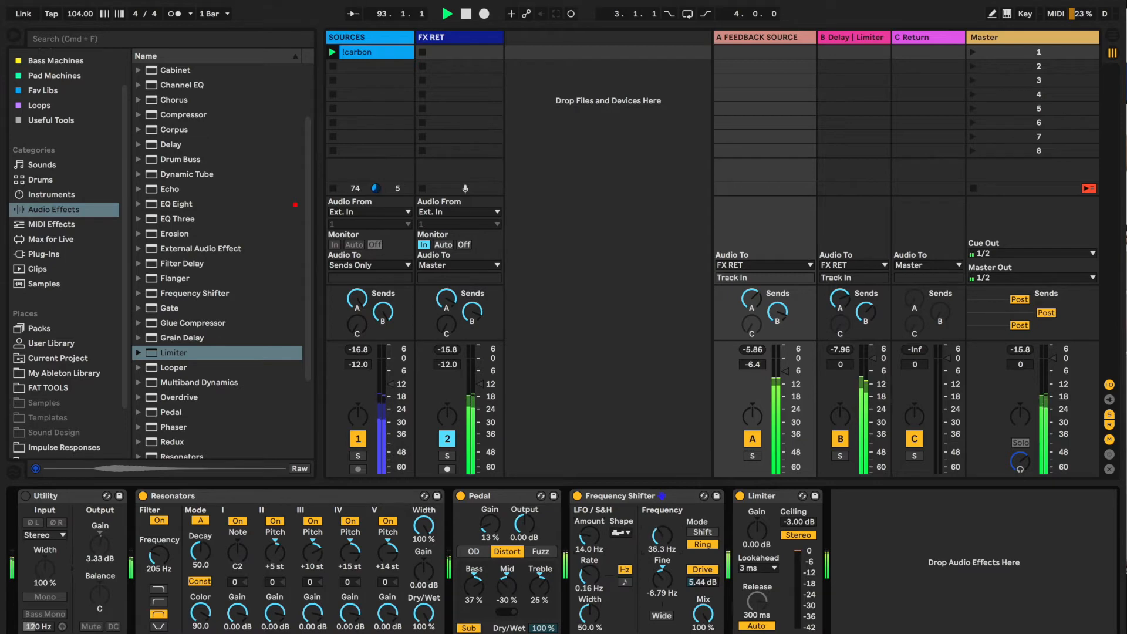
drag(662, 536, 663, 529)
drag(589, 535, 590, 534)
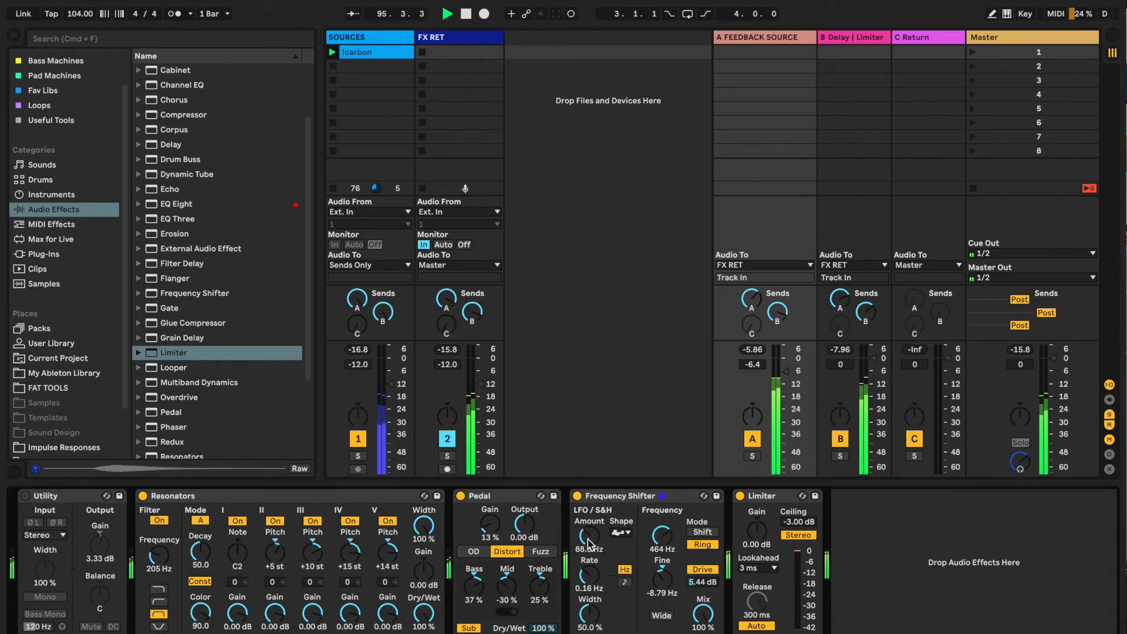
drag(590, 578, 590, 585)
mouse_move(590, 537)
mouse_down()
mouse_move(590, 506)
mouse_move(590, 529)
mouse_up()
- Rebalance the cross-feedback by adjusting sends A and B on both A FEEDBACK SOURCE and the delay return
click(774, 316)
drag(775, 314, 776, 336)
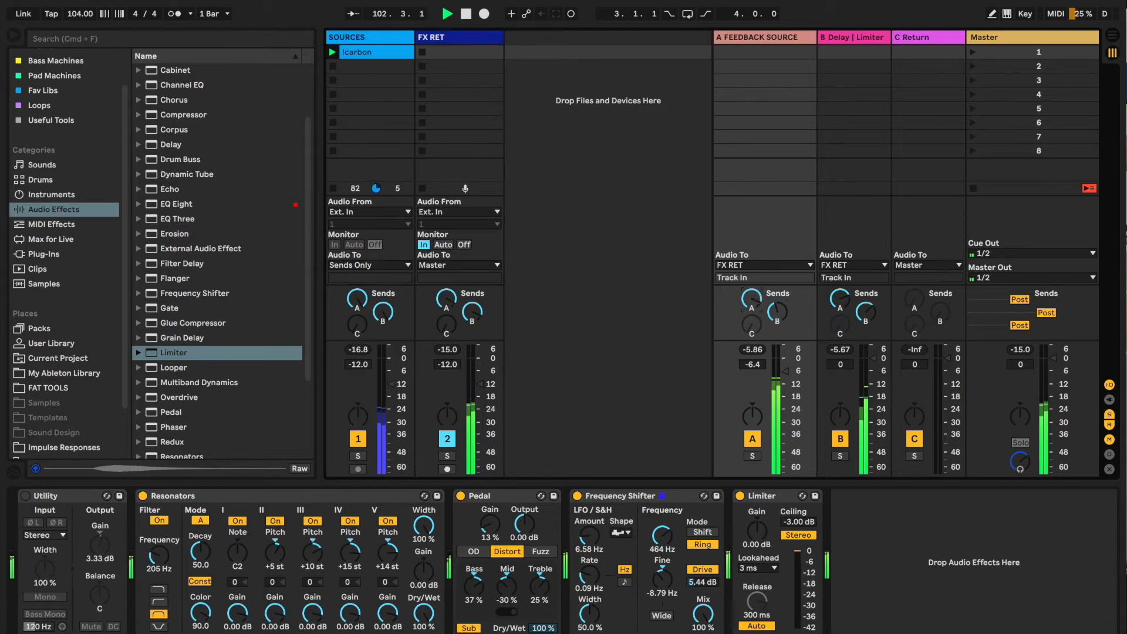
drag(758, 301, 781, 271)
drag(847, 311, 847, 297)
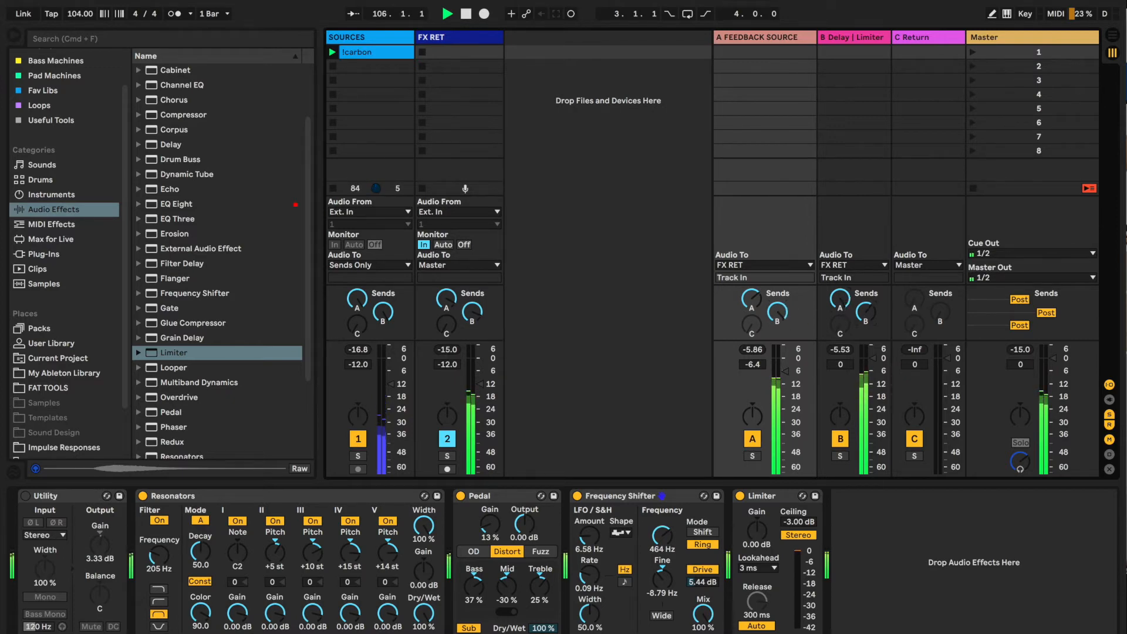
drag(839, 301, 840, 301)
- Rework the Frequency Shifter with a low frequency near 30 Hz, a high LFO amount and a tempo-synced 1/16 rate, fine-tuning amount and frequency
drag(656, 540, 655, 543)
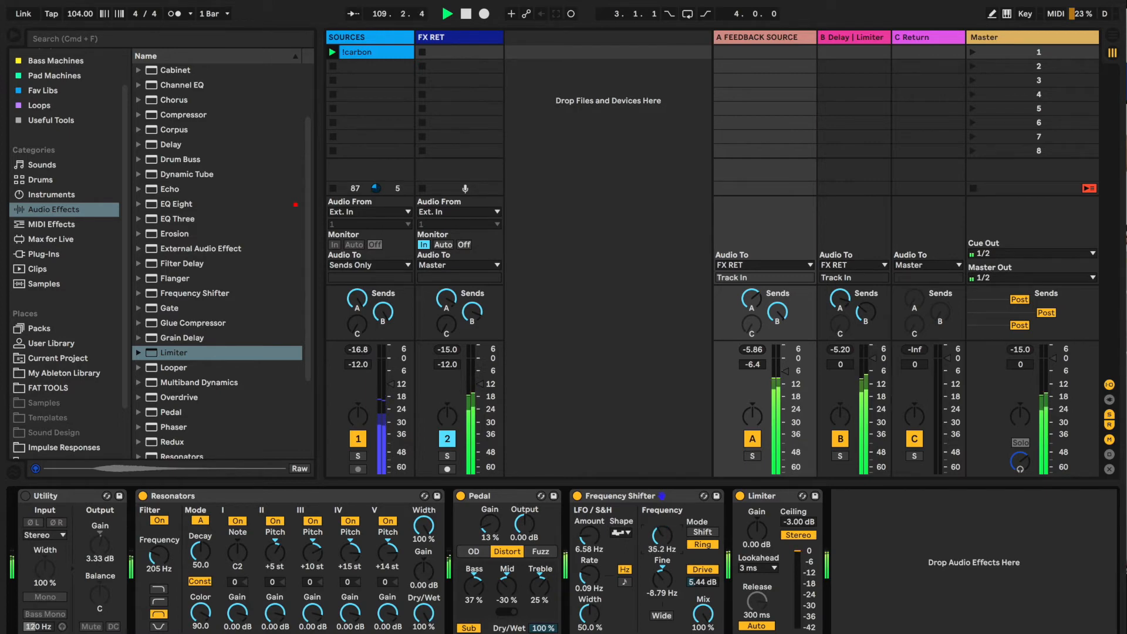
drag(590, 535, 590, 514)
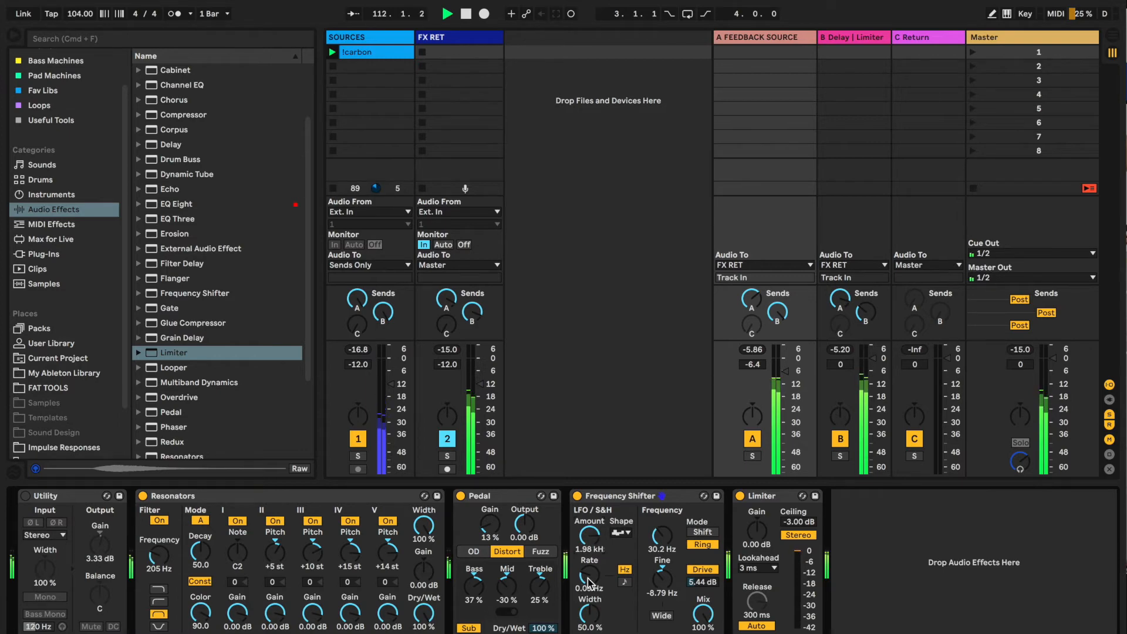
drag(589, 576, 590, 556)
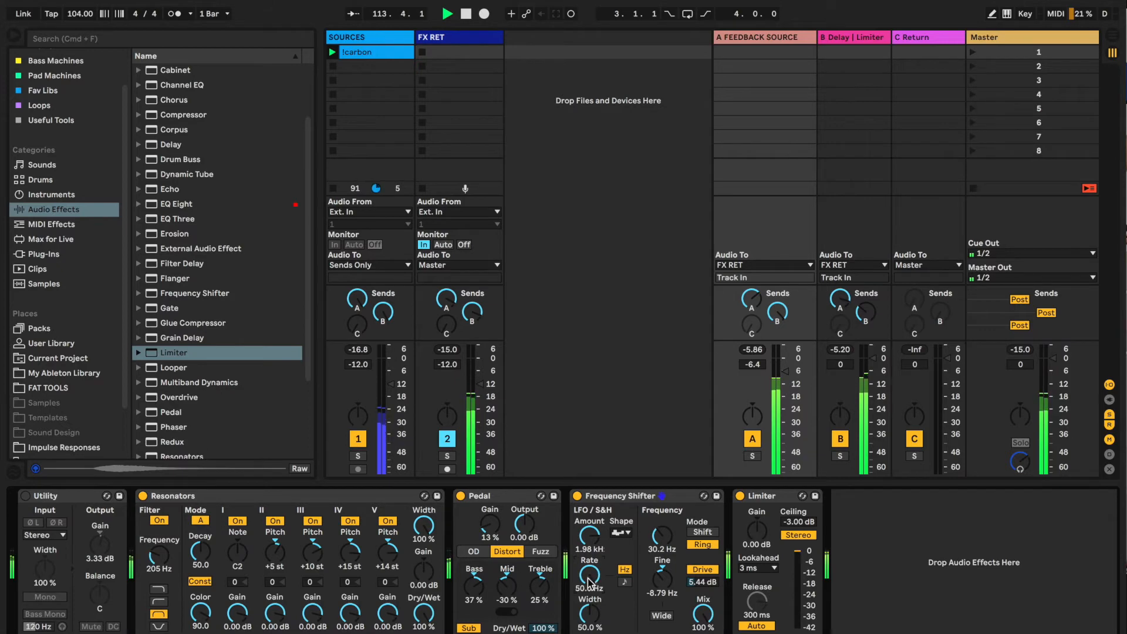
click(624, 582)
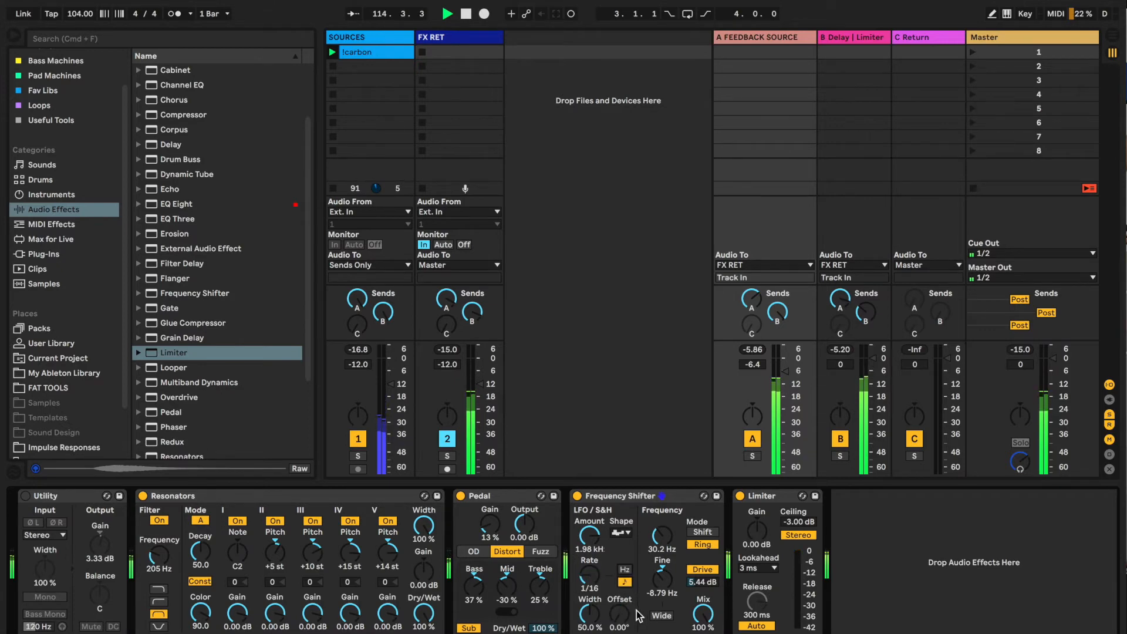
mouse_move(589, 535)
mouse_down()
mouse_move(590, 558)
mouse_move(589, 537)
mouse_up()
drag(663, 542, 663, 555)
- Set the !carbon clip's Beats warping to preserve transients, with back-and-forth looping and a transient envelope of 100
click(379, 52)
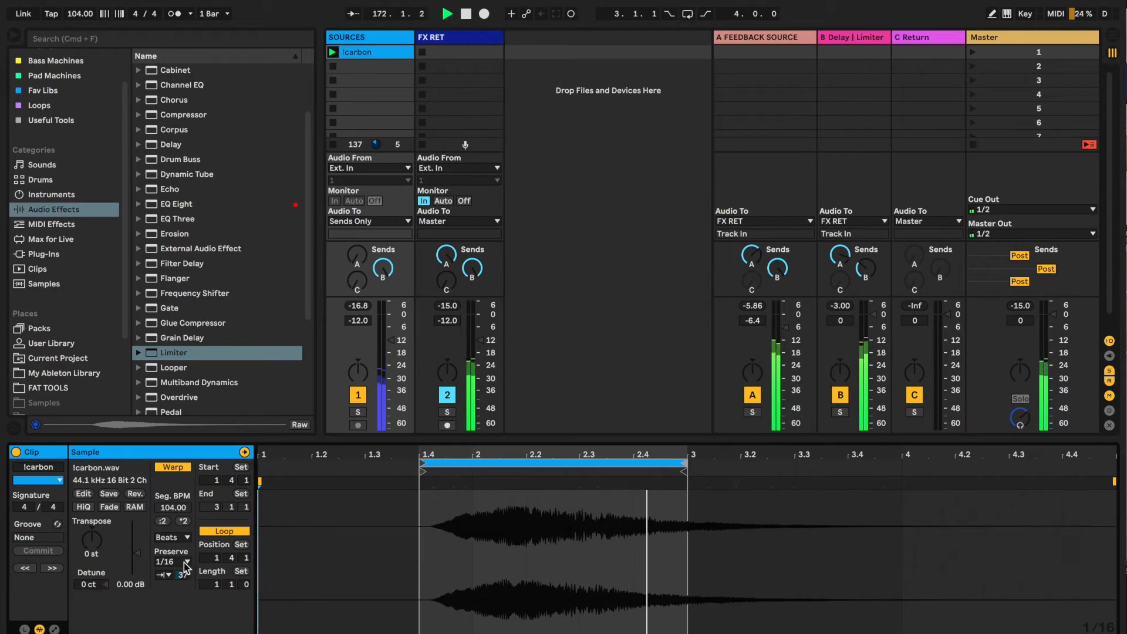
click(169, 575)
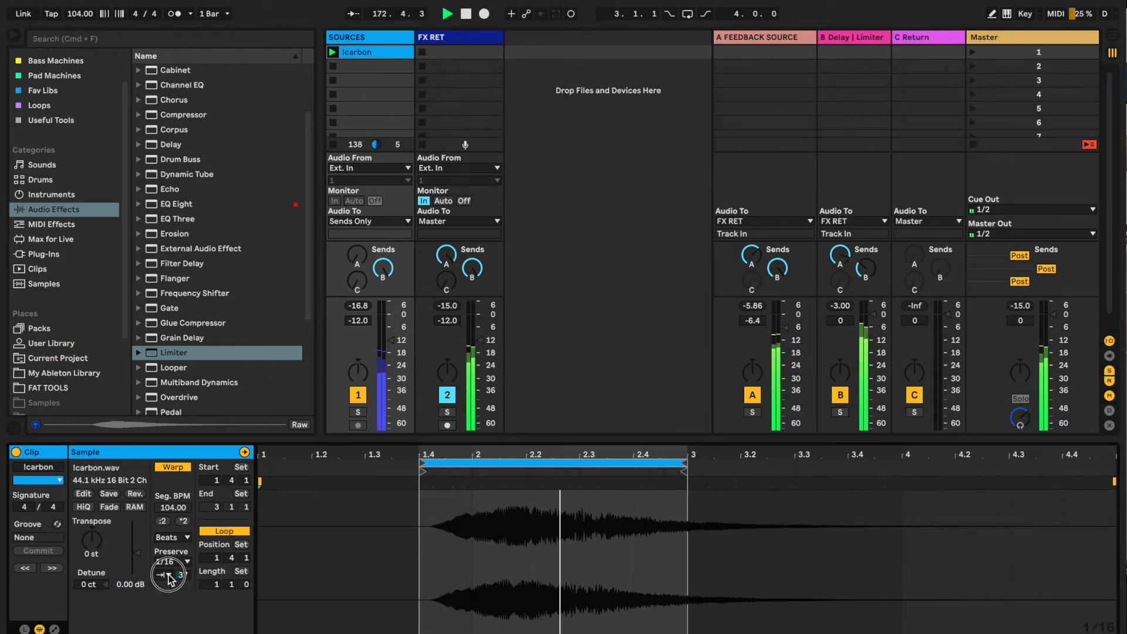
click(164, 615)
drag(183, 575, 182, 536)
click(167, 561)
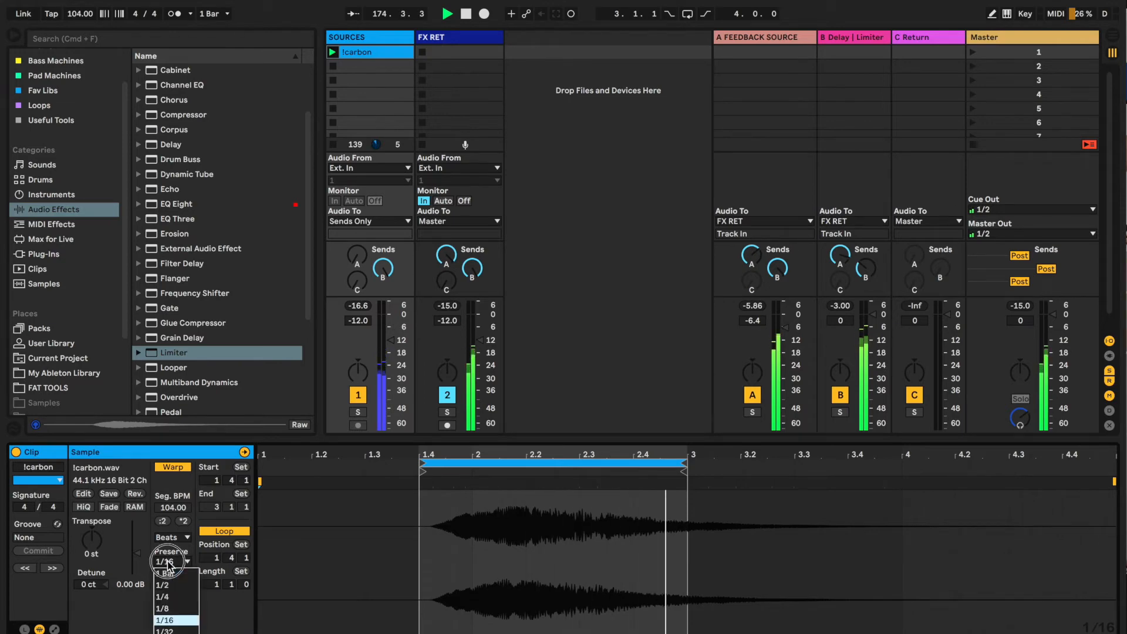
click(170, 630)
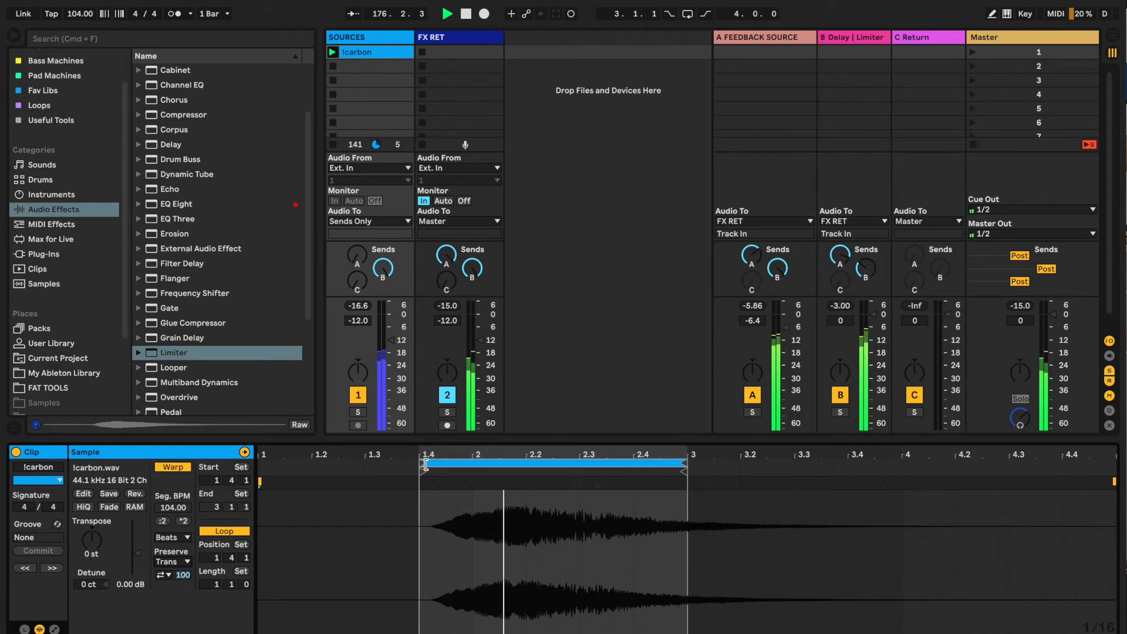
- Extend the !carbon clip's loop to start at 1.1.1 and last four bars
click(385, 462)
drag(272, 459, 262, 460)
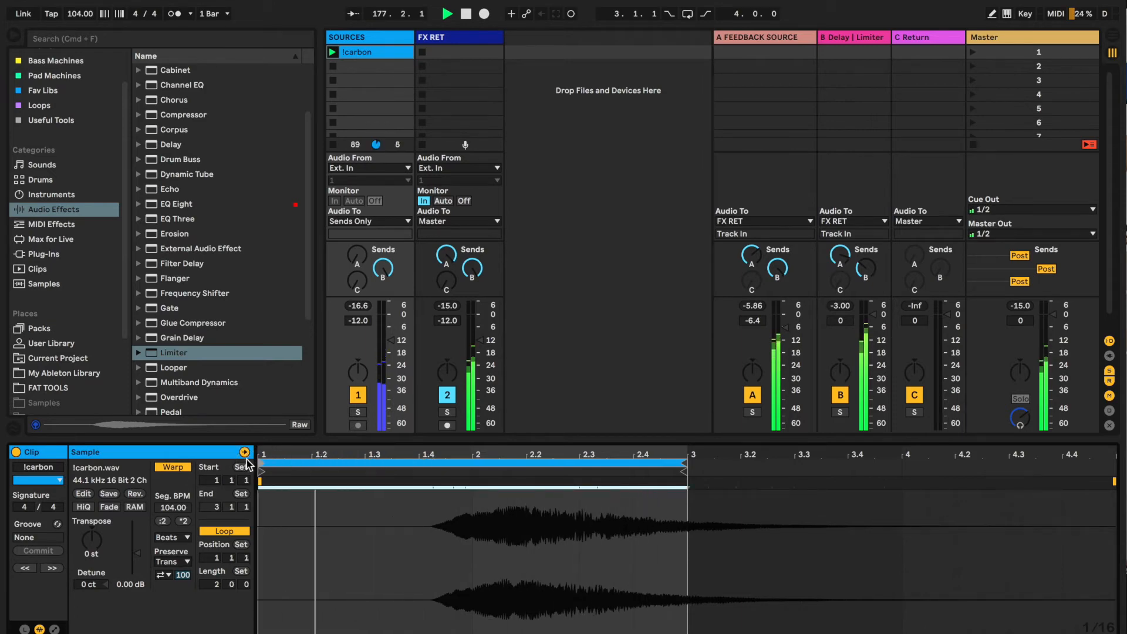
drag(688, 462, 1114, 462)
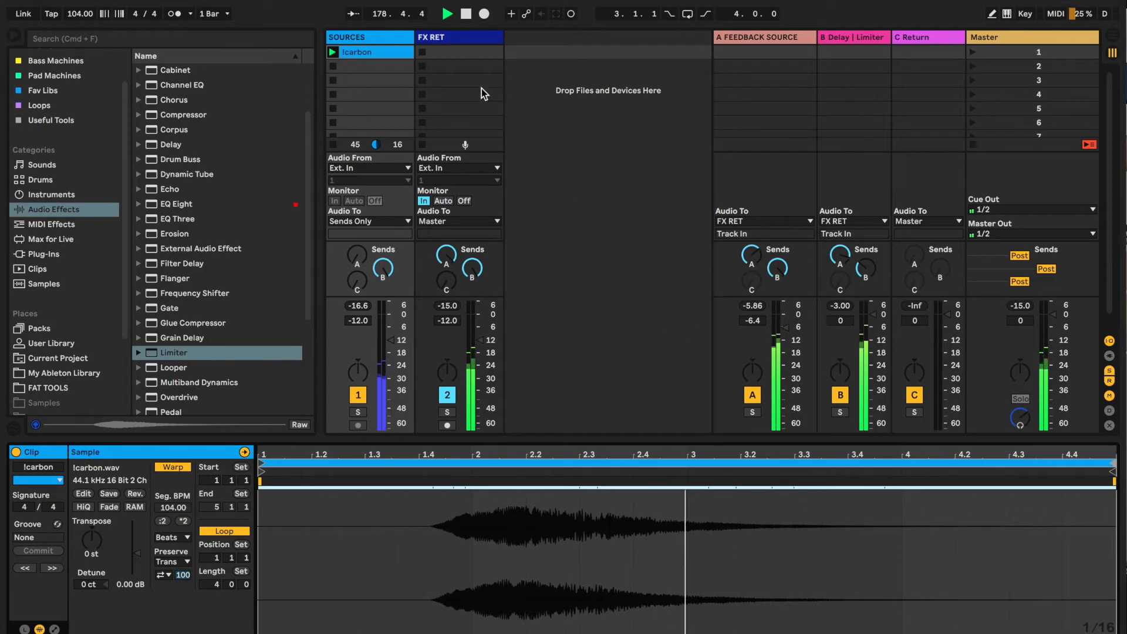
- On A FEEDBACK SOURCE, raise the Frequency Shifter's frequency to about 29 Hz and adjust its LFO amount to about 12 Hz
click(448, 41)
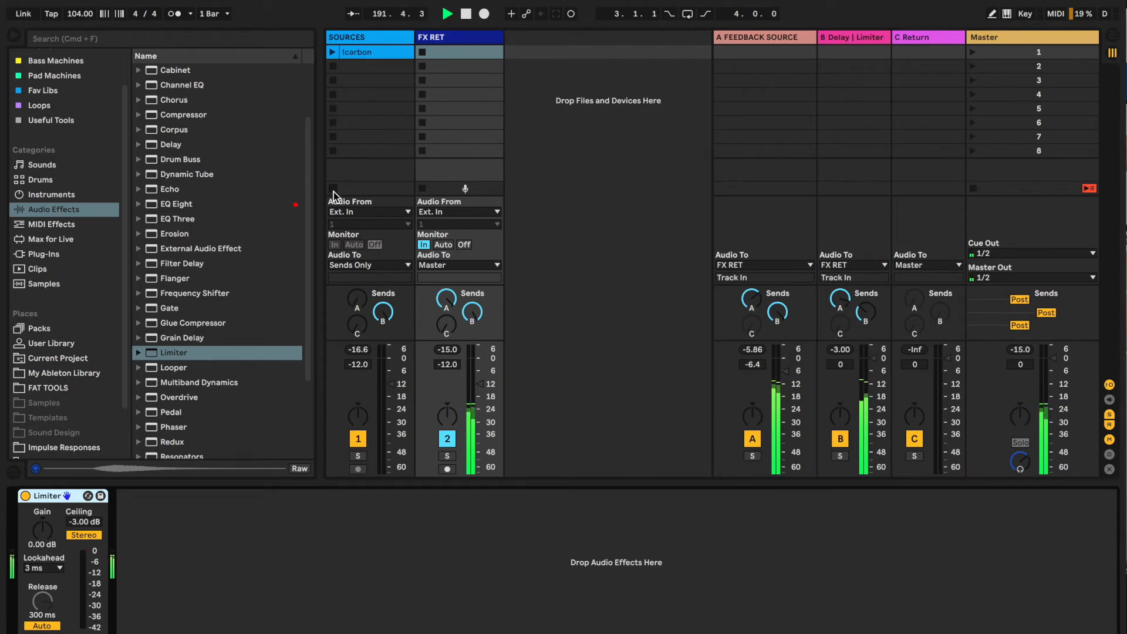
click(746, 37)
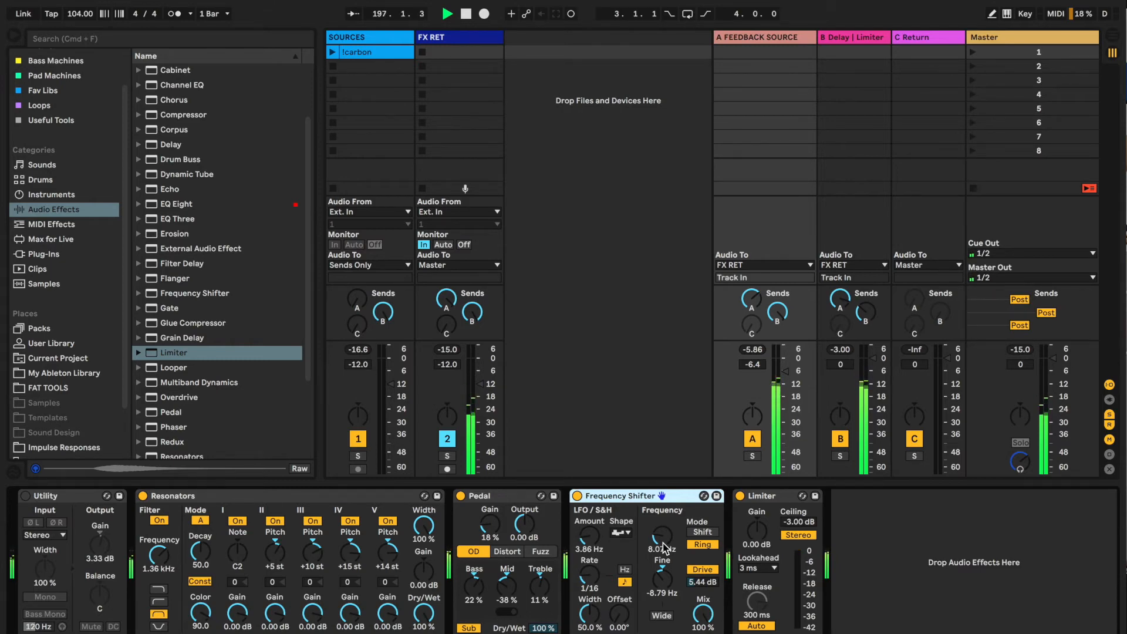
drag(665, 549, 664, 522)
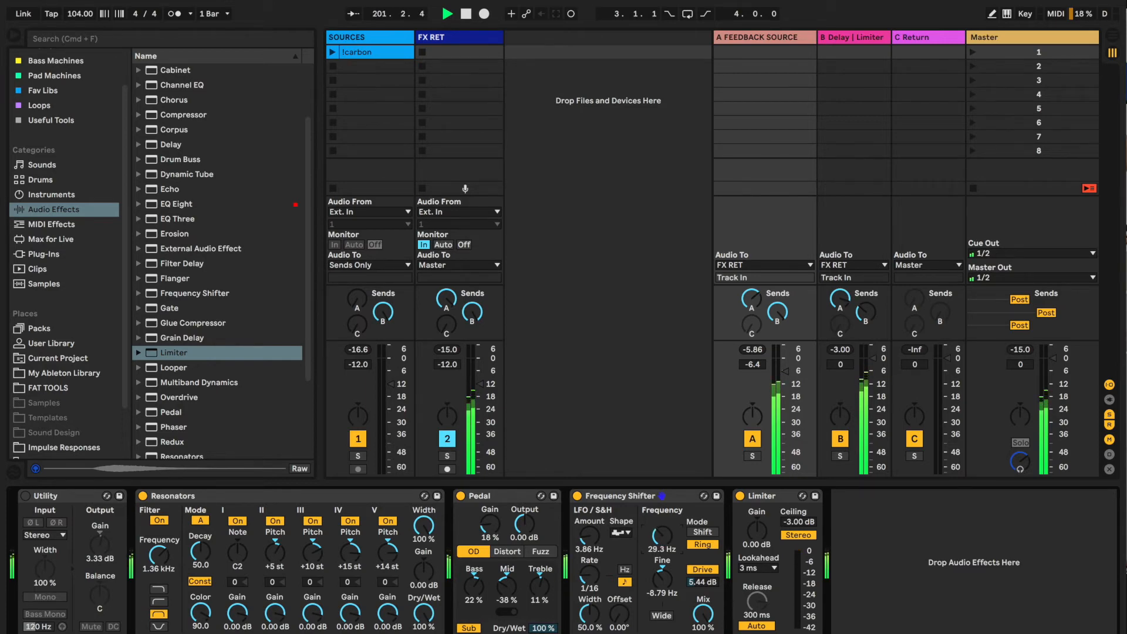
drag(665, 516, 665, 515)
drag(590, 536, 589, 519)
drag(589, 536, 590, 550)
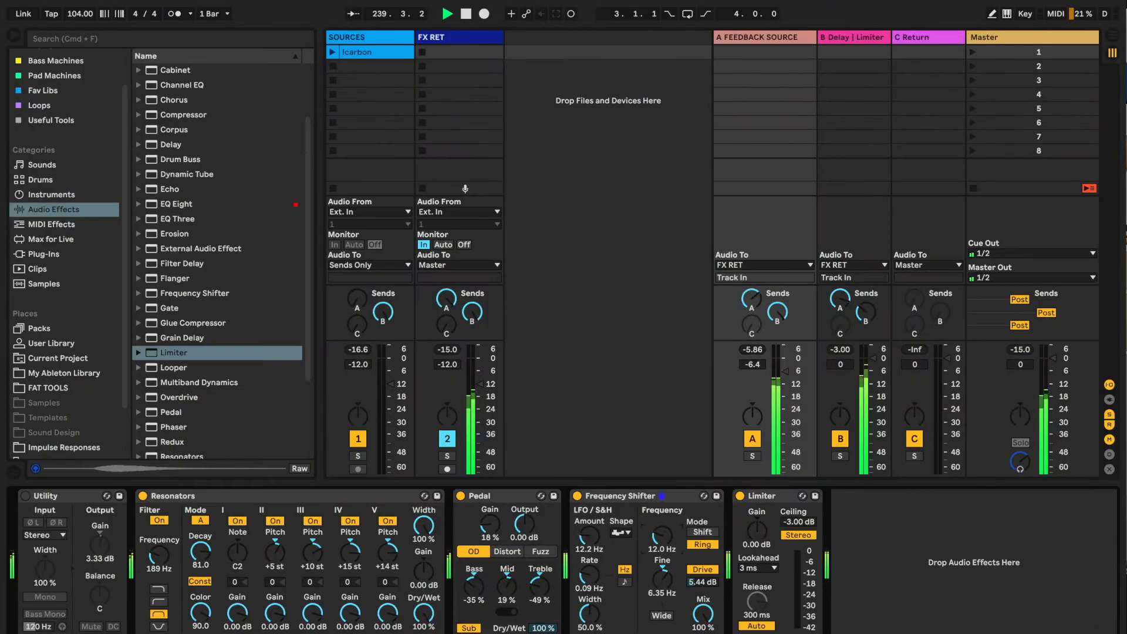
- Sweep the Frequency Shifter's frequency and settle near 33 Hz with an LFO amount of 7.75 Hz, briefly muting FX RET to compare
drag(663, 536, 663, 512)
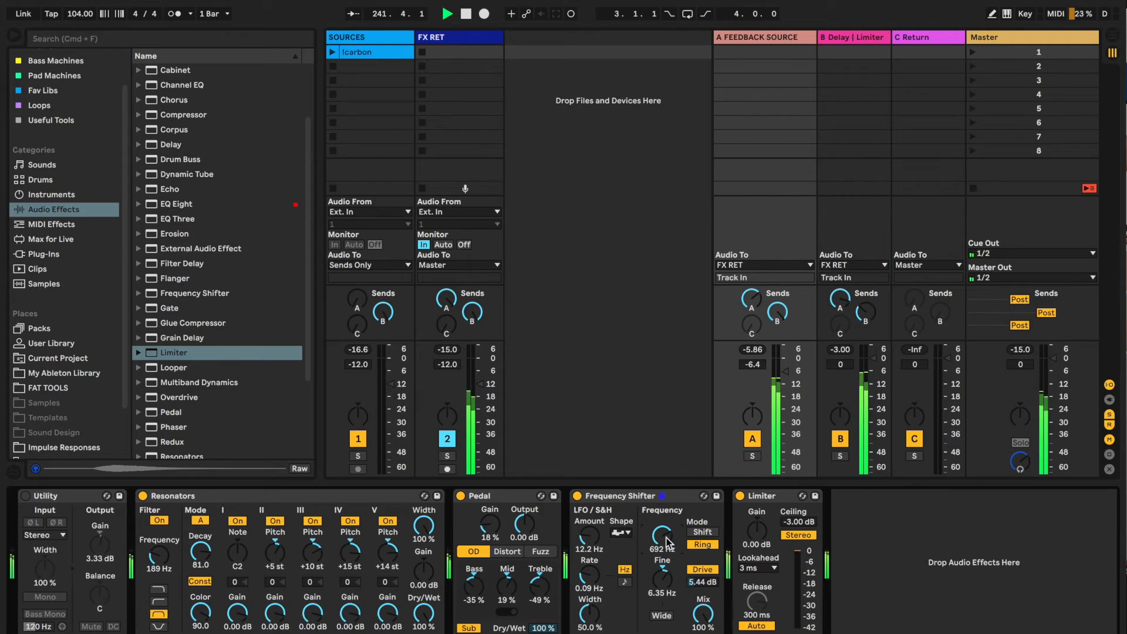
drag(590, 535, 589, 543)
drag(665, 537, 664, 537)
drag(664, 536, 664, 629)
click(447, 439)
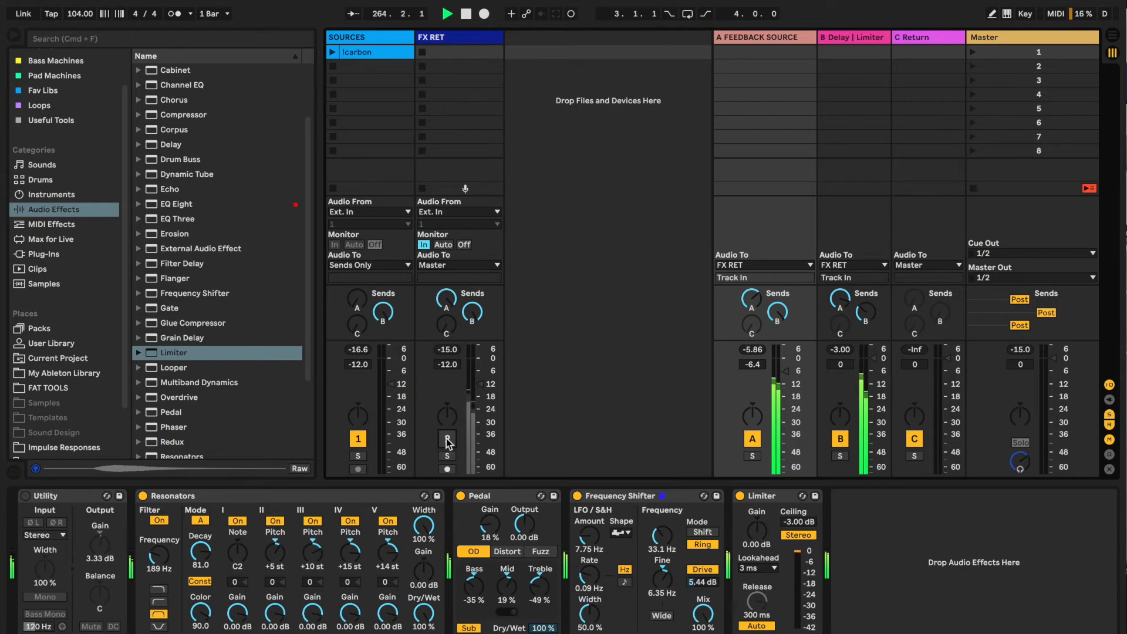
click(446, 439)
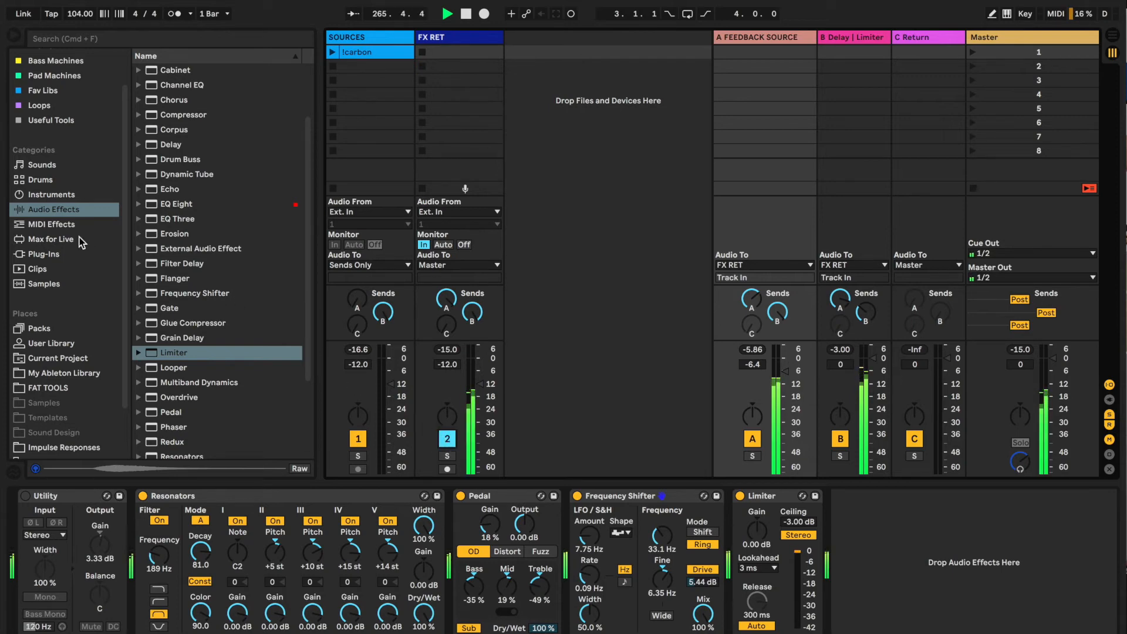
- Add the Max for Live LFO audio effect after the Limiter on A FEEDBACK SOURCE
click(60, 241)
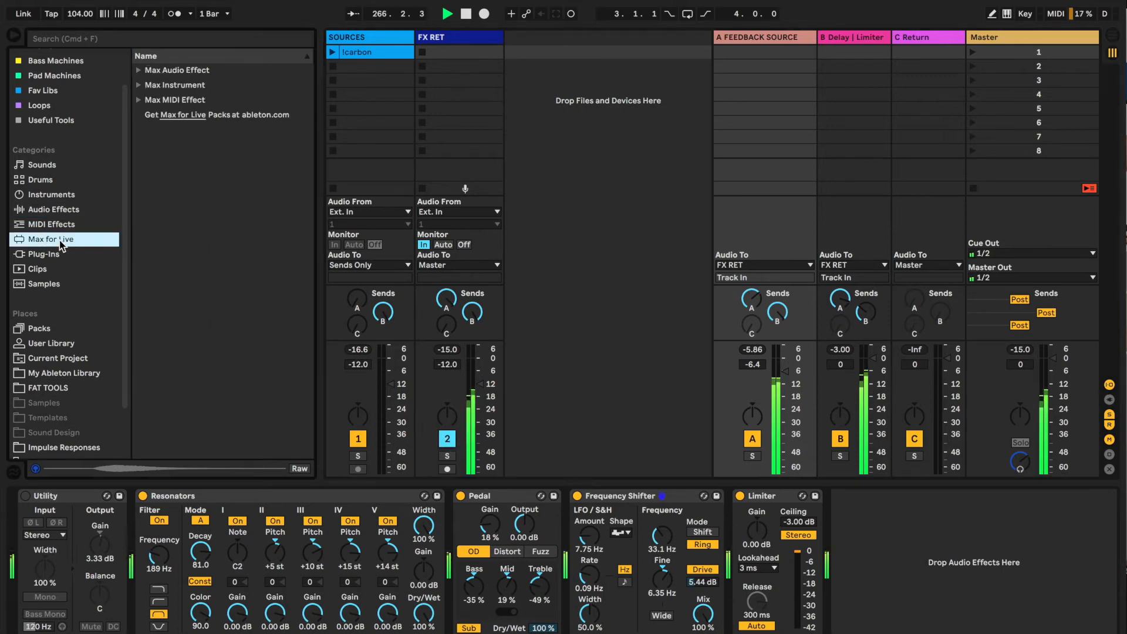
click(139, 69)
scroll(200, 352, down, 20)
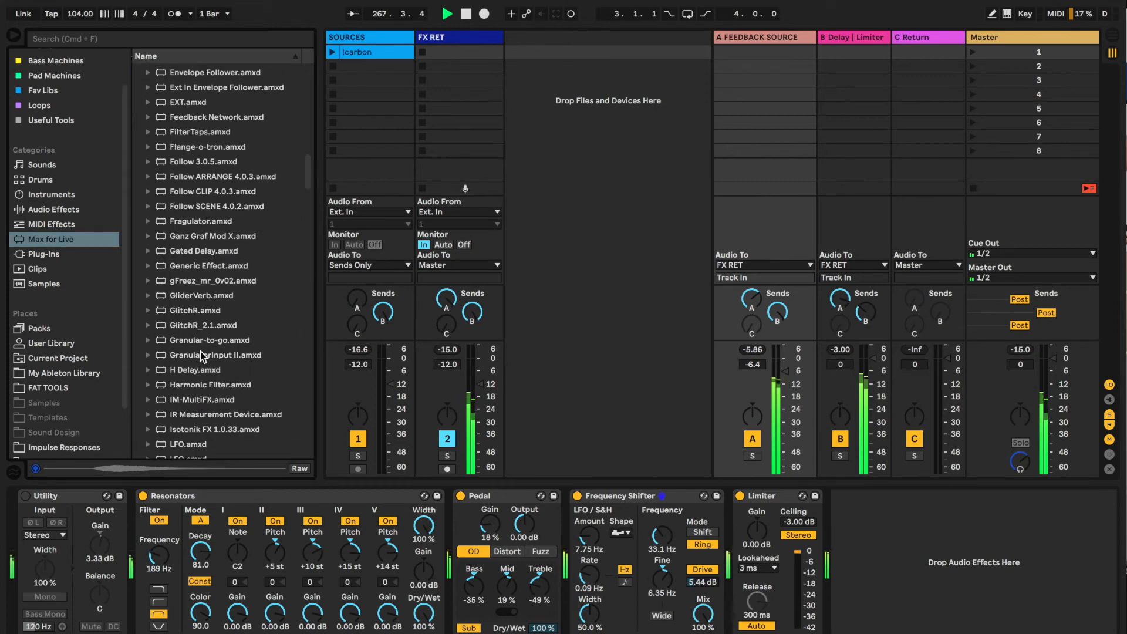
scroll(199, 351, down, 2)
drag(165, 202, 956, 547)
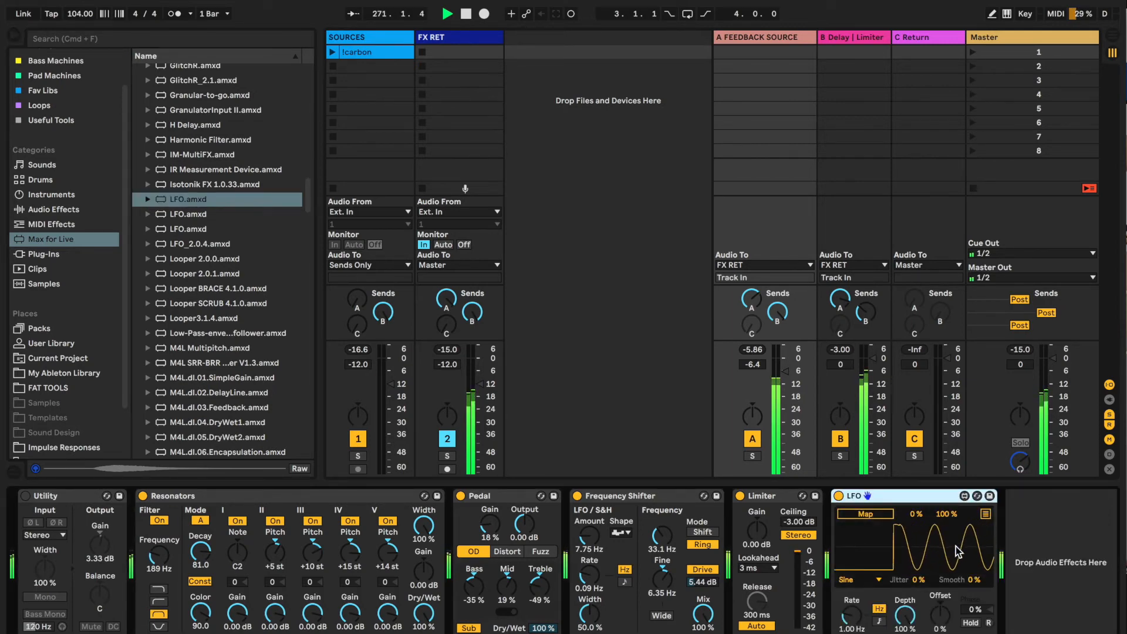
- Open the LFO's multi-map list and map its first slot to the Resonators filter frequency with a maximum of 73%
click(986, 515)
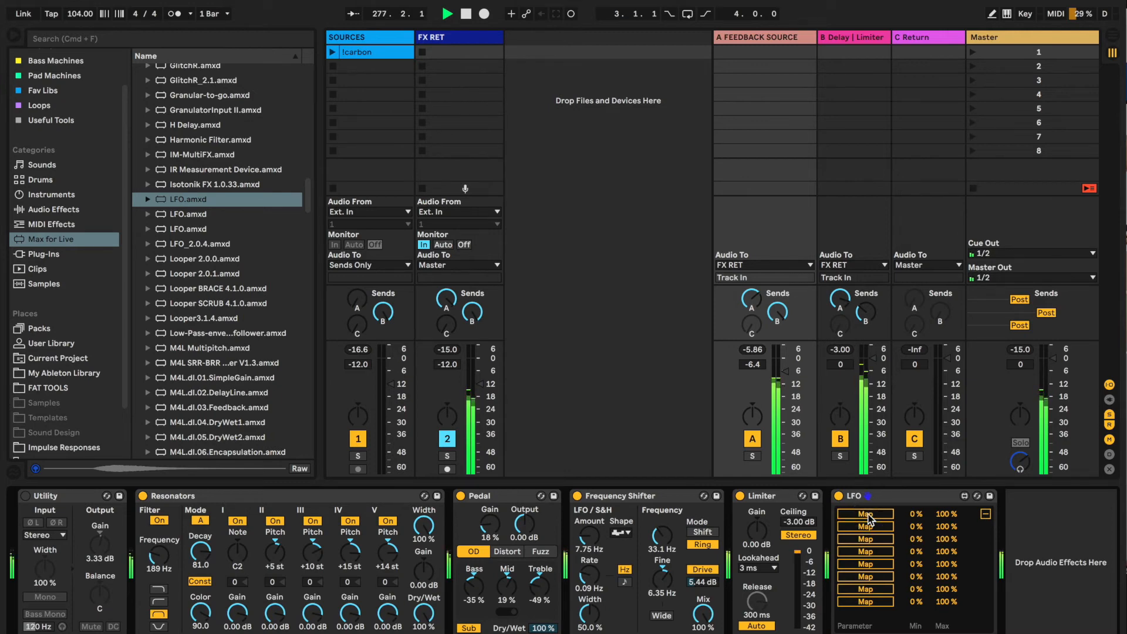
drag(946, 514, 960, 590)
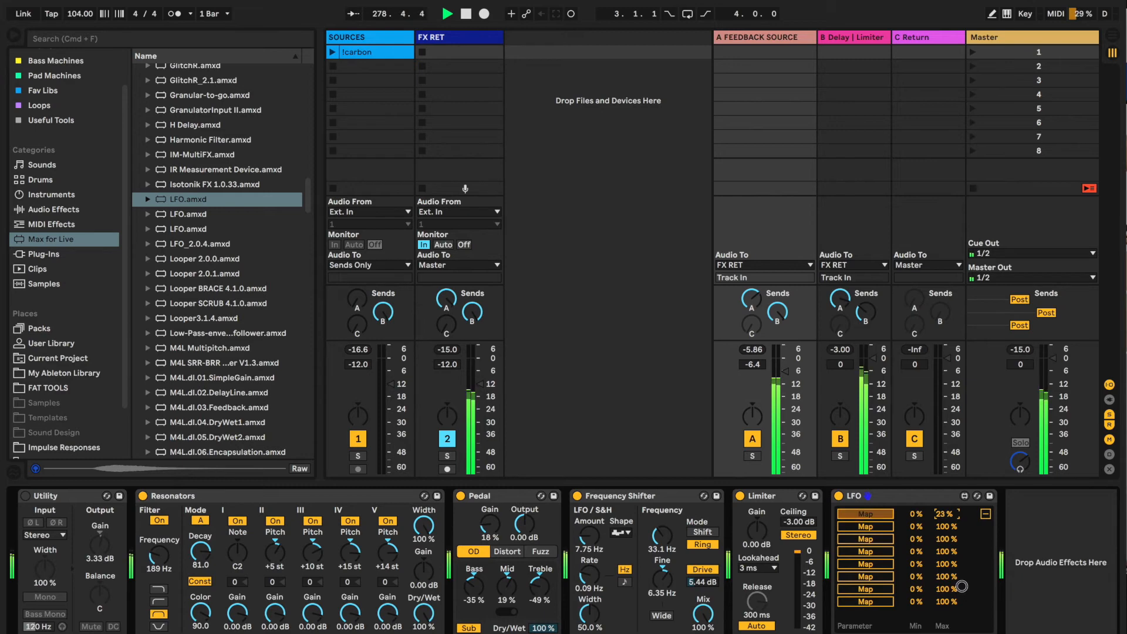
click(157, 556)
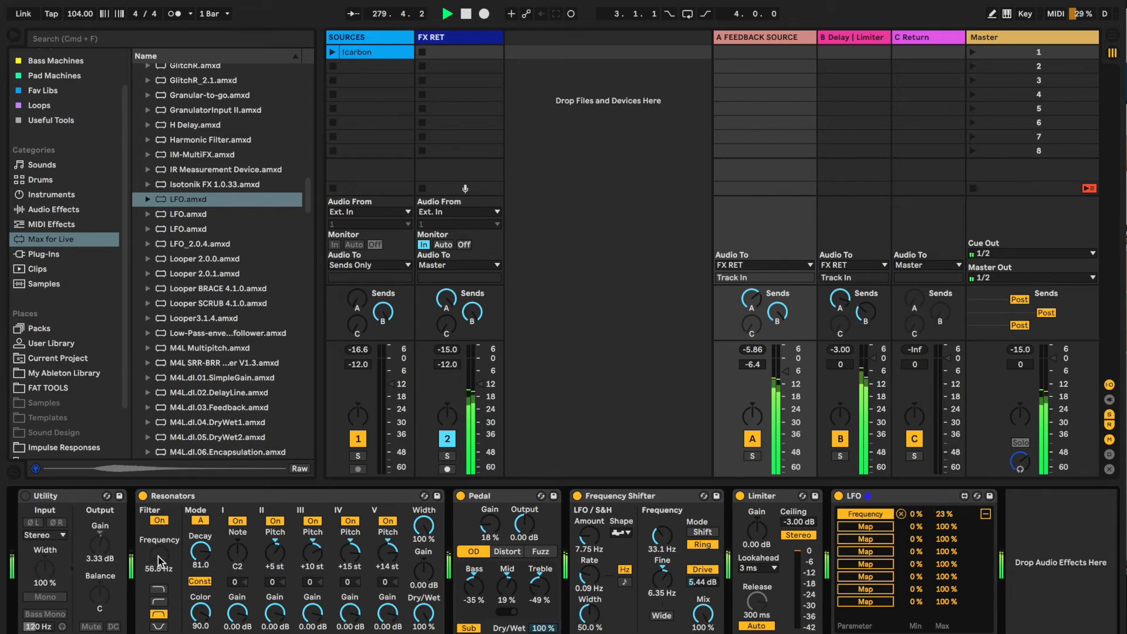
click(942, 515)
drag(942, 514, 943, 475)
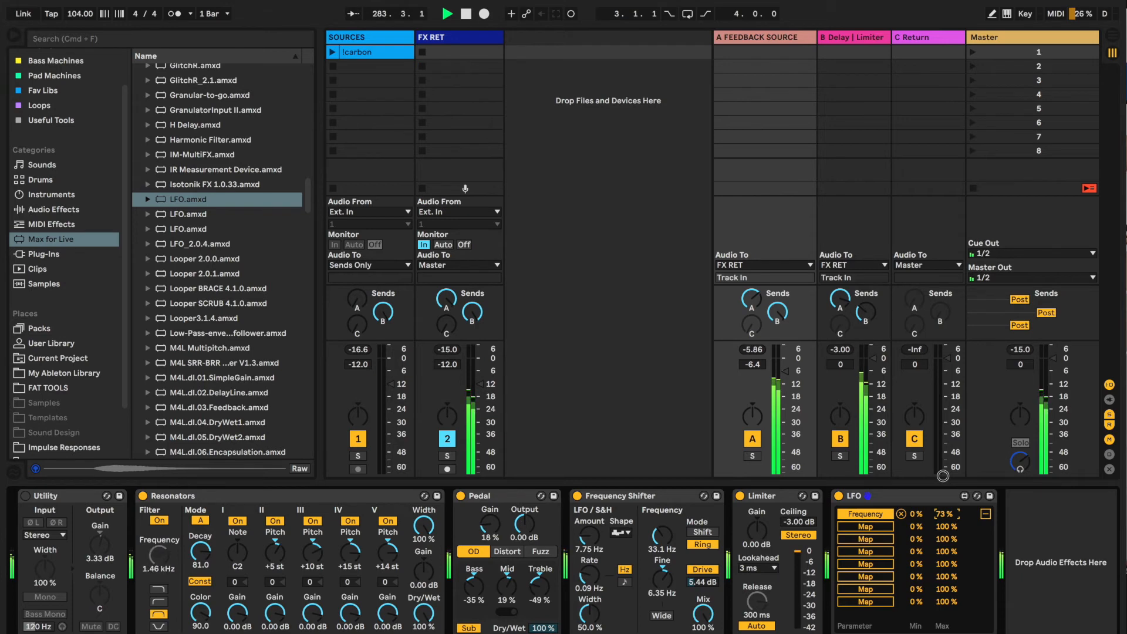
- Map the LFO's second slot to the Resonators decay with a range of 56% to 90%
click(861, 524)
click(201, 552)
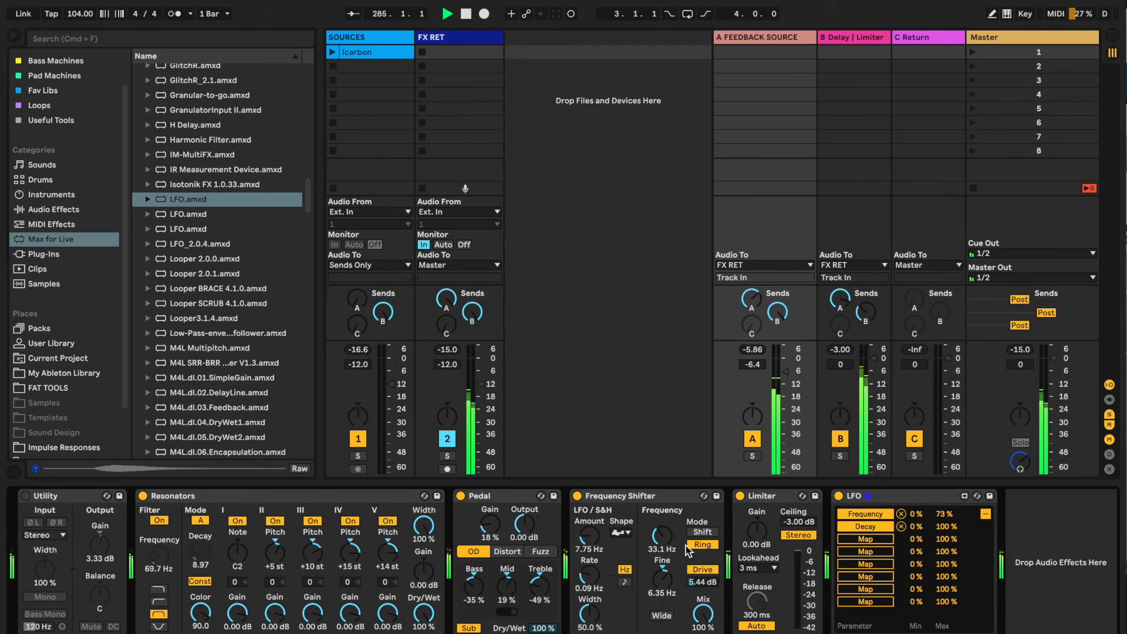
drag(916, 527, 949, 533)
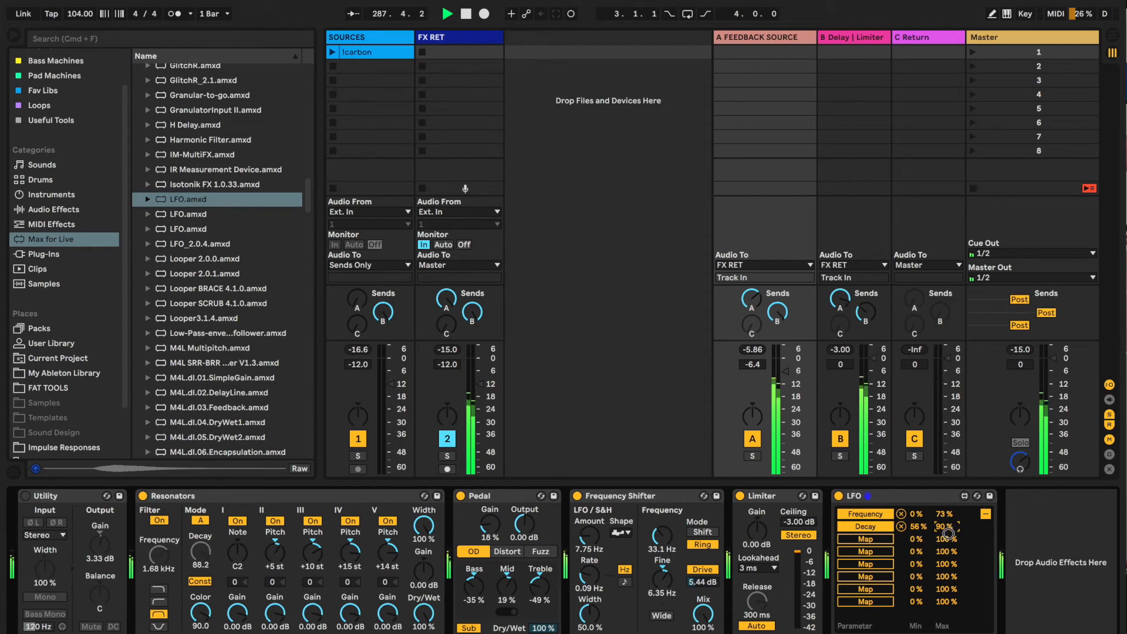
click(913, 527)
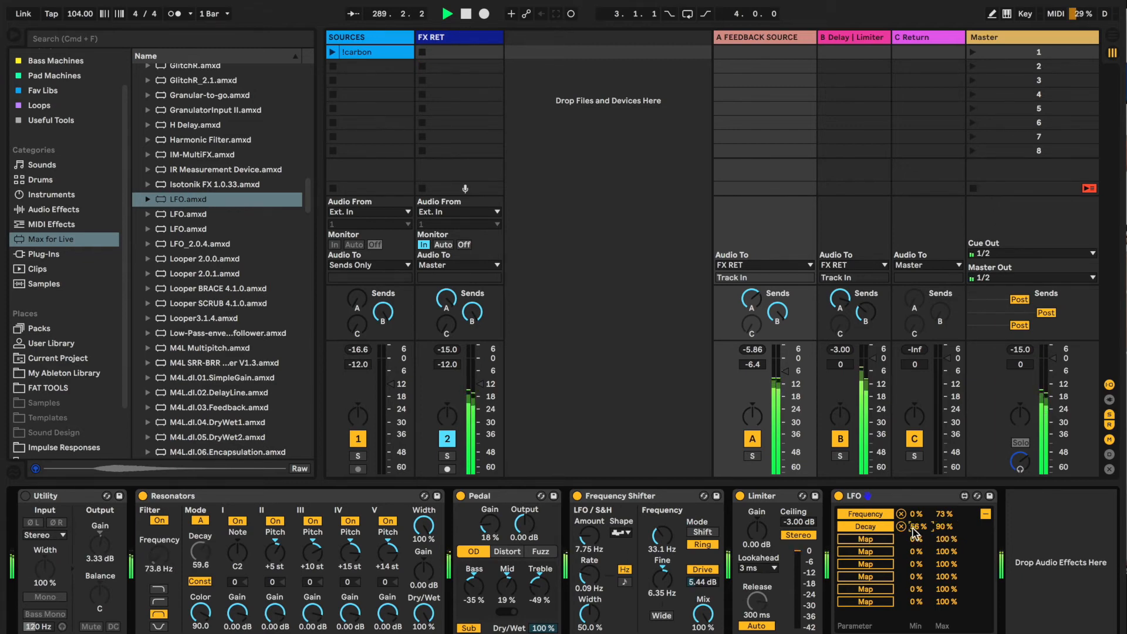
- Map the LFO's third slot to the Frequency Shifter's ring mod frequency with a range of 42% to 63%
click(867, 539)
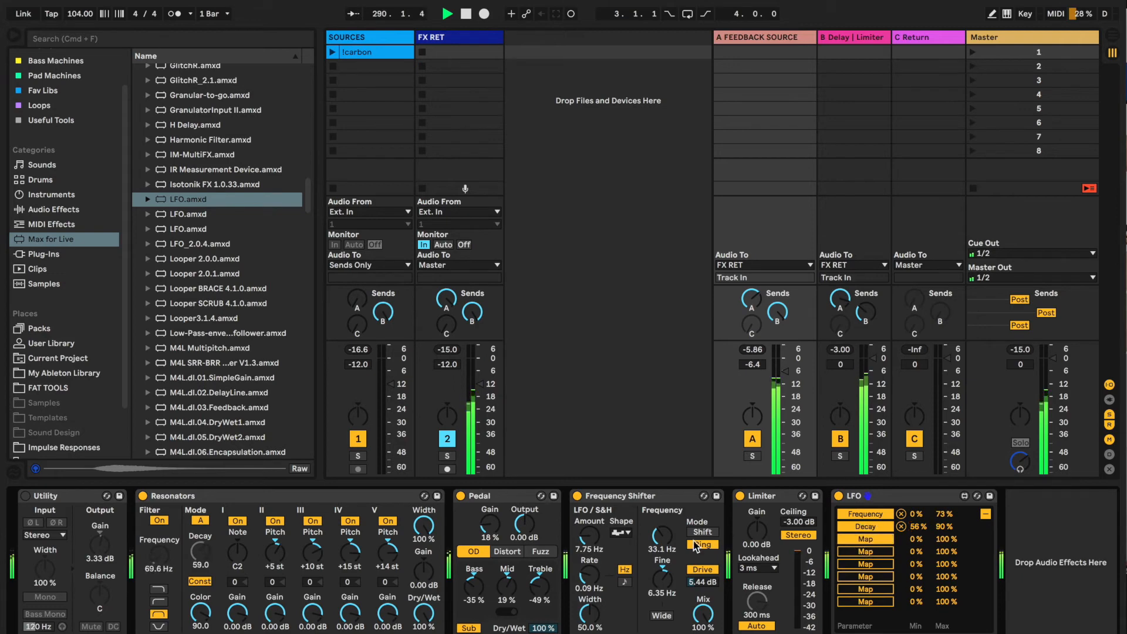
click(662, 535)
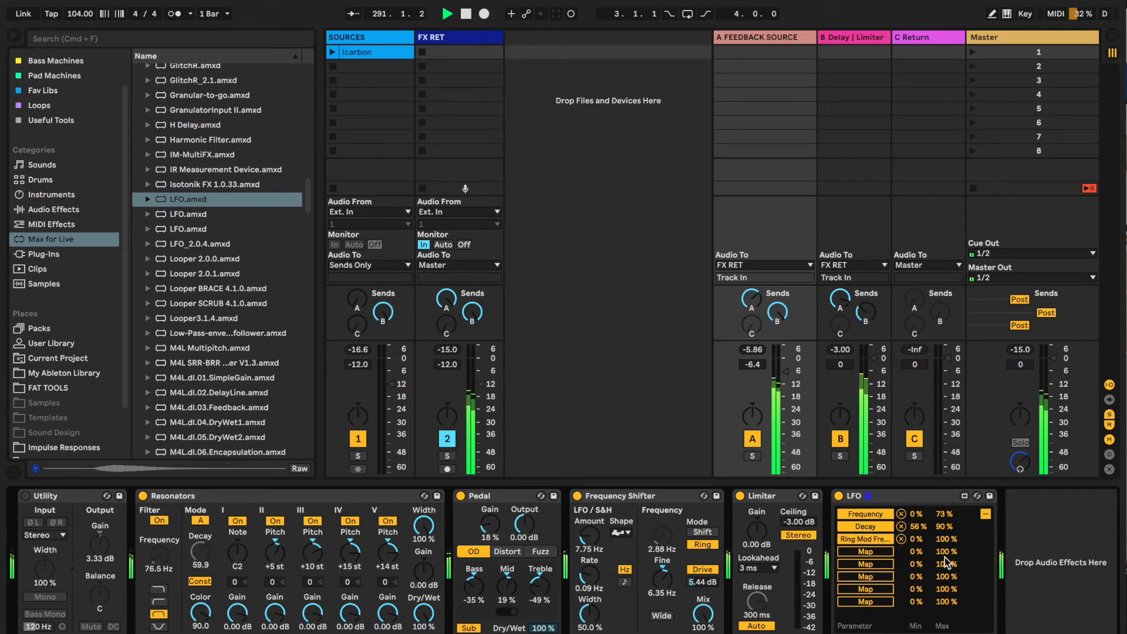
drag(944, 540, 955, 579)
click(919, 541)
drag(920, 540, 947, 528)
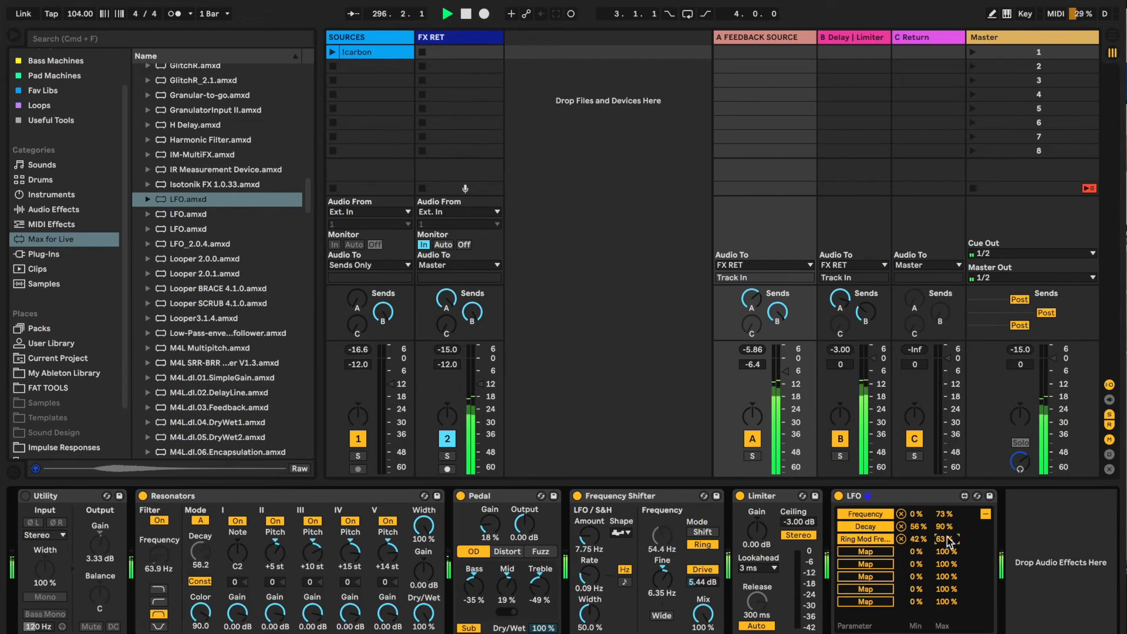
- Map the LFO's fourth slot to the Frequency Shifter's LFO amount with a maximum of 30%
click(865, 552)
click(589, 537)
drag(945, 552, 945, 561)
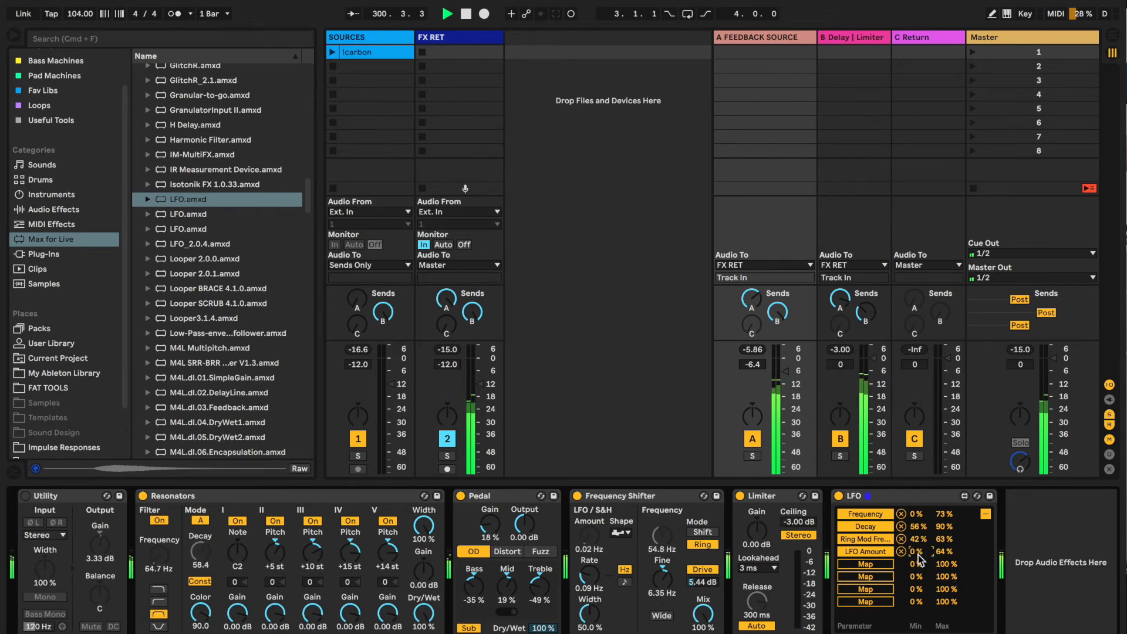
drag(944, 552, 949, 574)
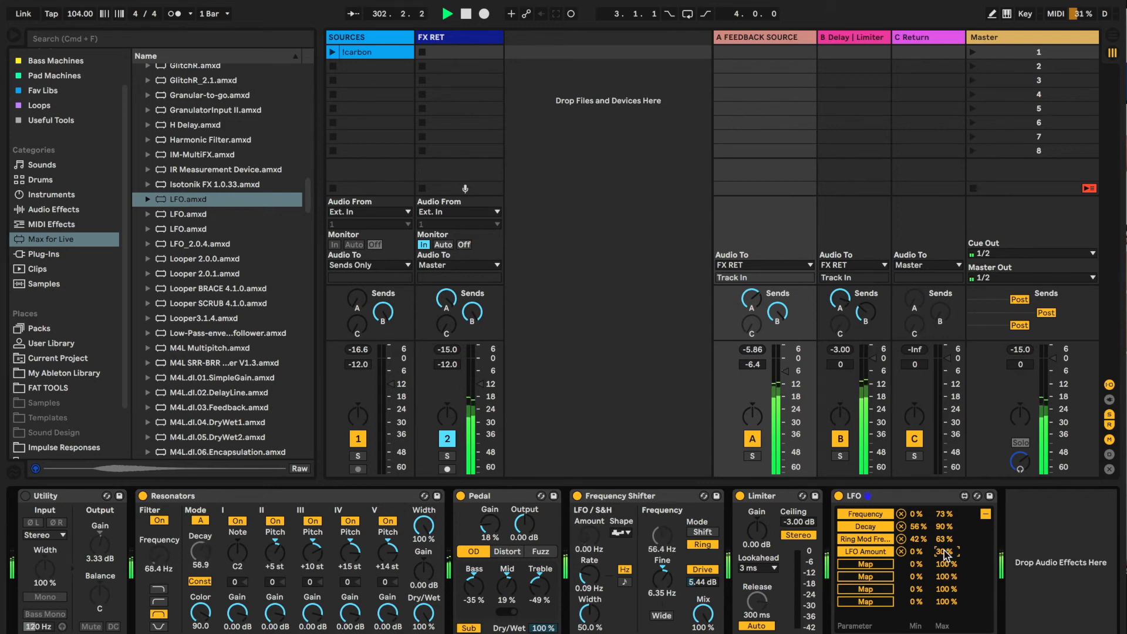
- Map the LFO's fifth slot to the Frequency Shifter's LFO rate and return to the waveform view
click(865, 564)
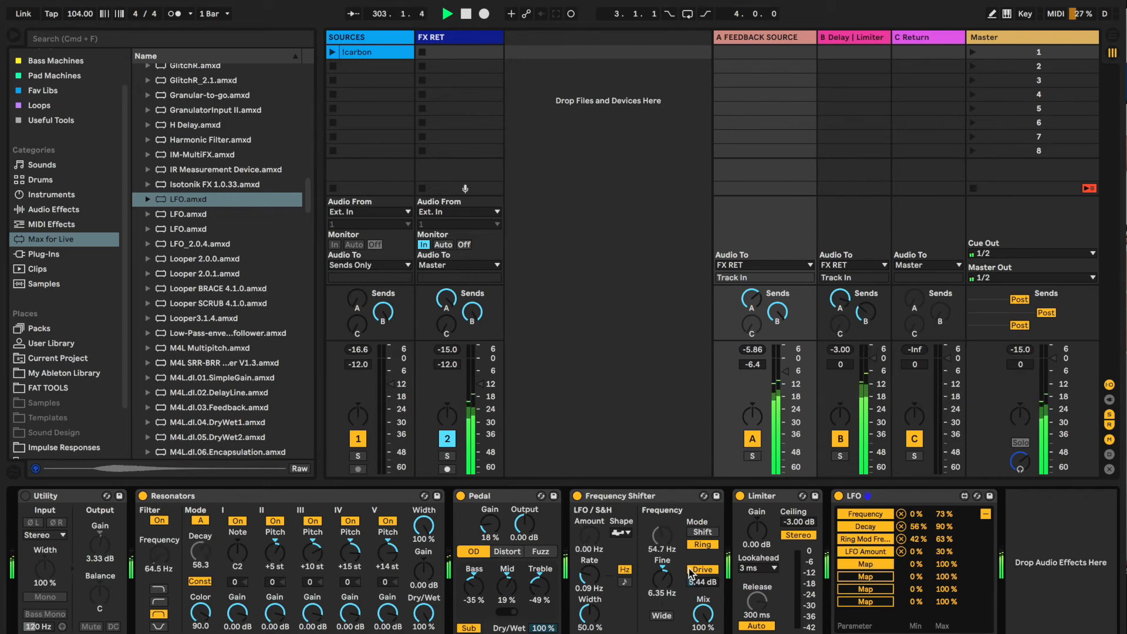
click(591, 577)
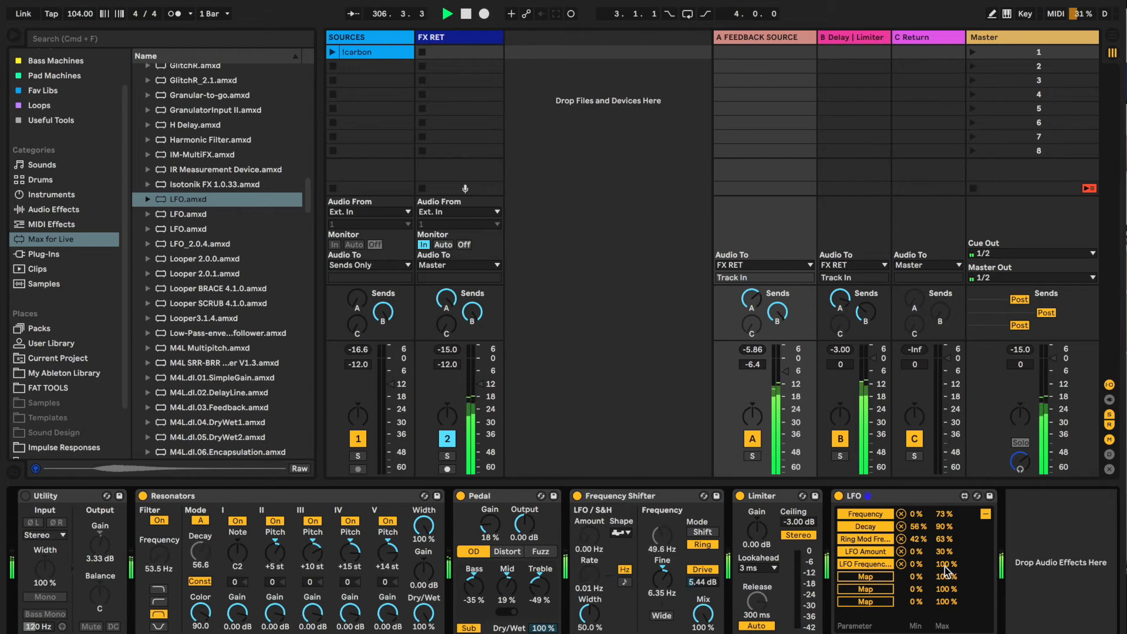
click(986, 514)
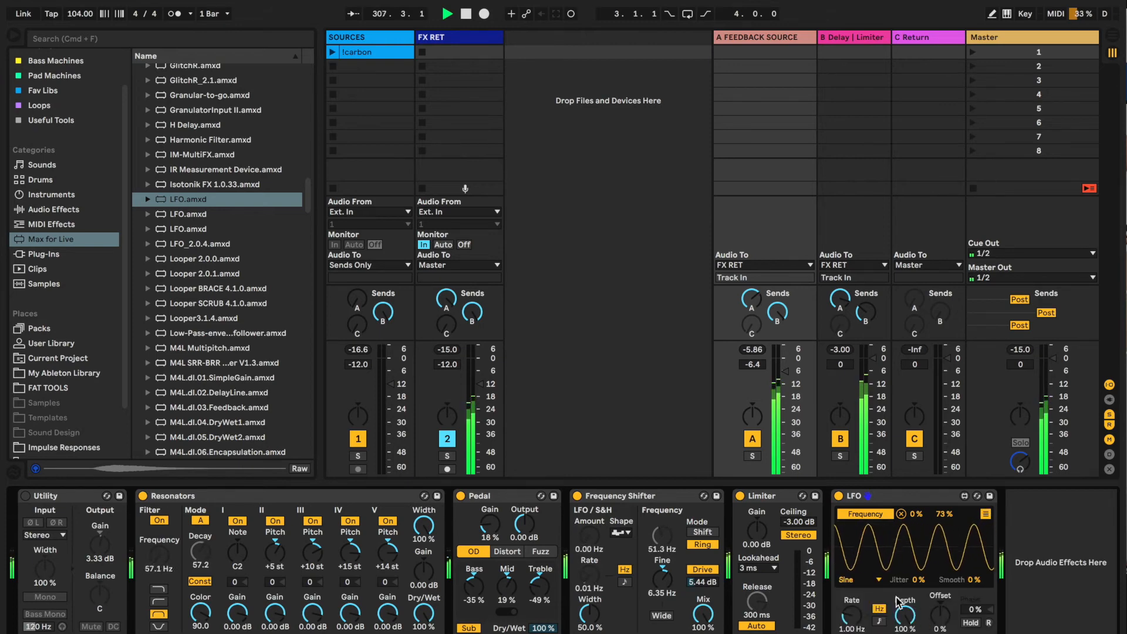
- Set the LFO to a triangle wave at 0.03 Hz with 18% smoothing, and narrow its filter frequency mapping to 26–67%
drag(852, 607, 857, 631)
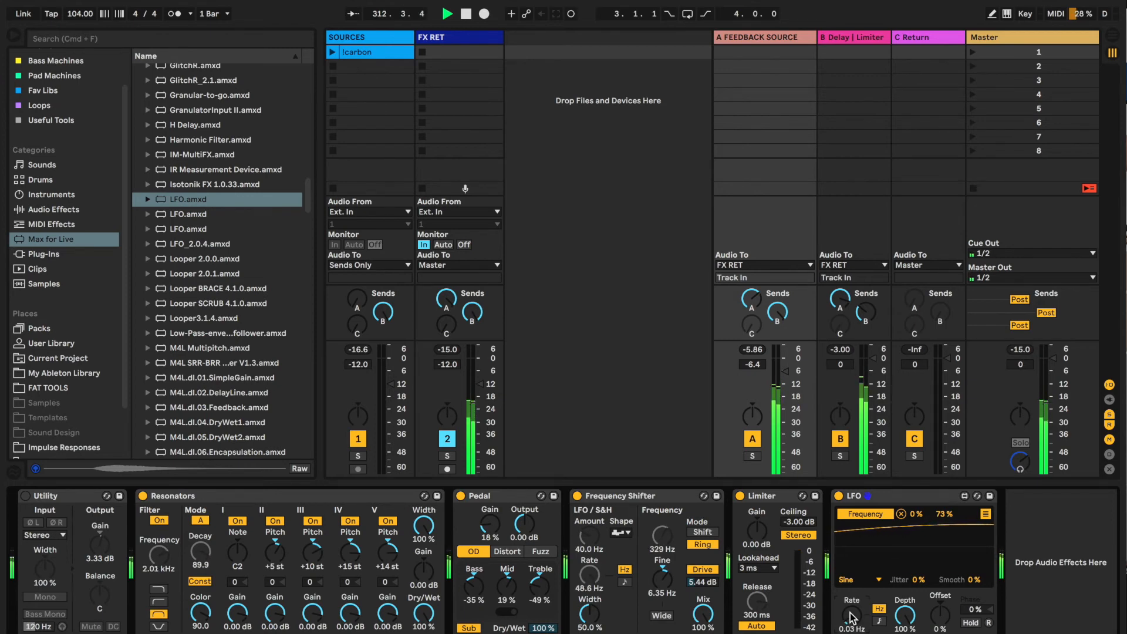
drag(974, 580, 971, 564)
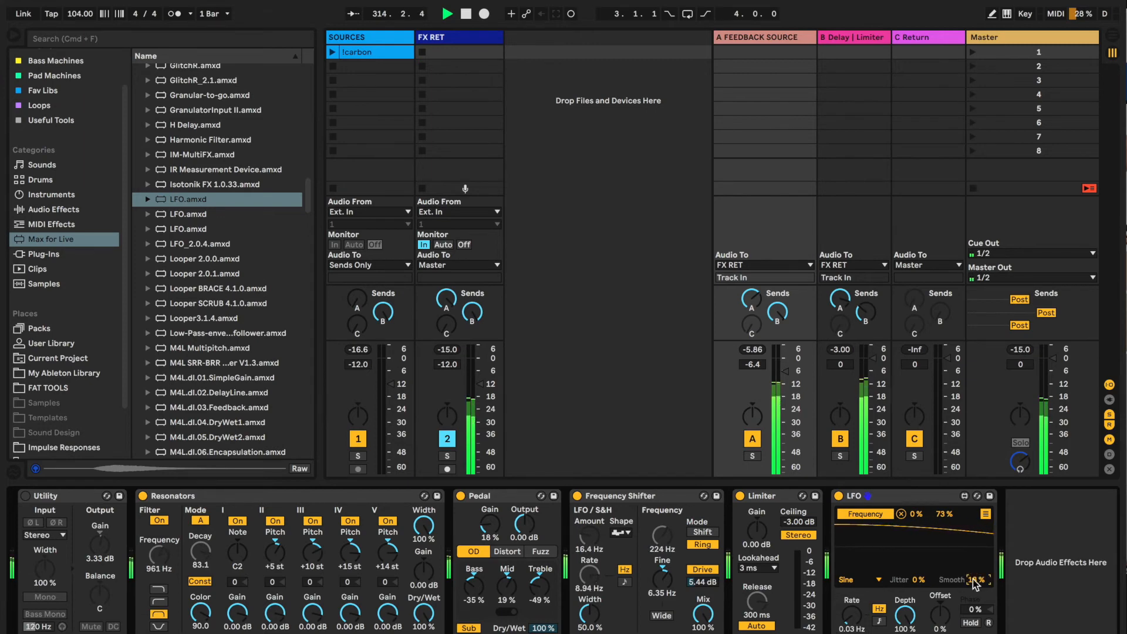
click(853, 579)
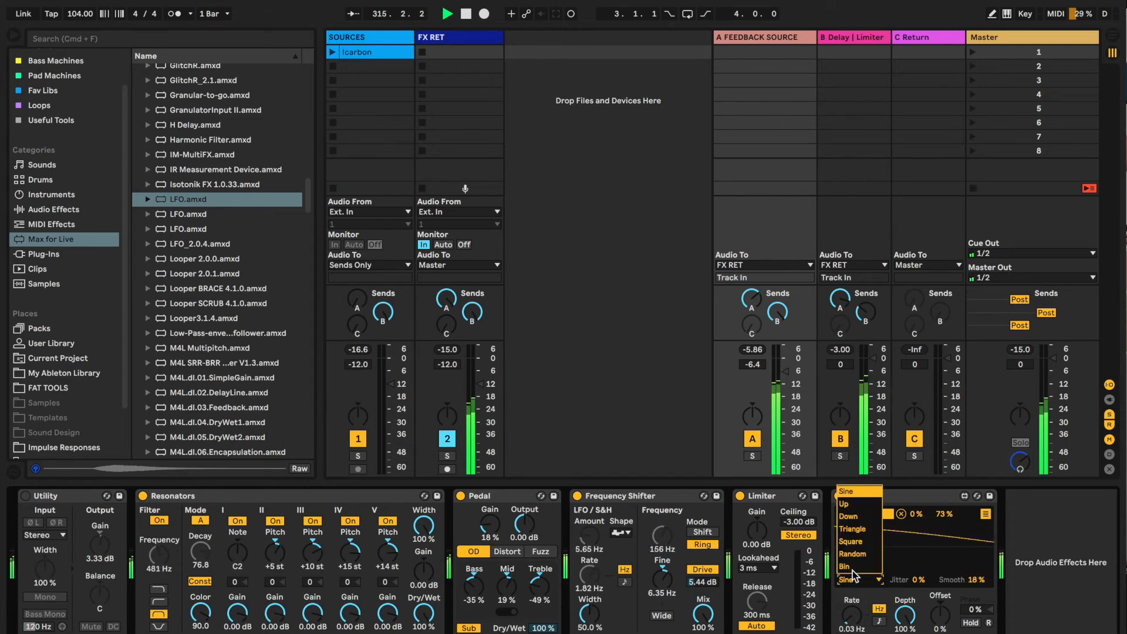
click(865, 530)
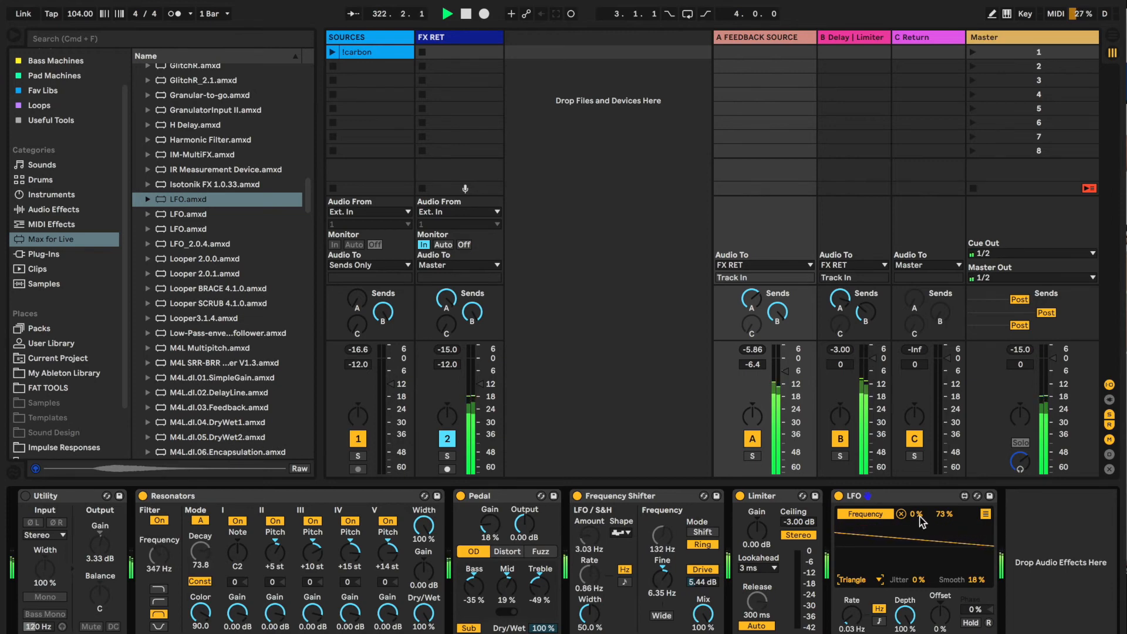
mouse_move(919, 518)
mouse_down()
mouse_move(917, 500)
mouse_move(942, 517)
mouse_up()
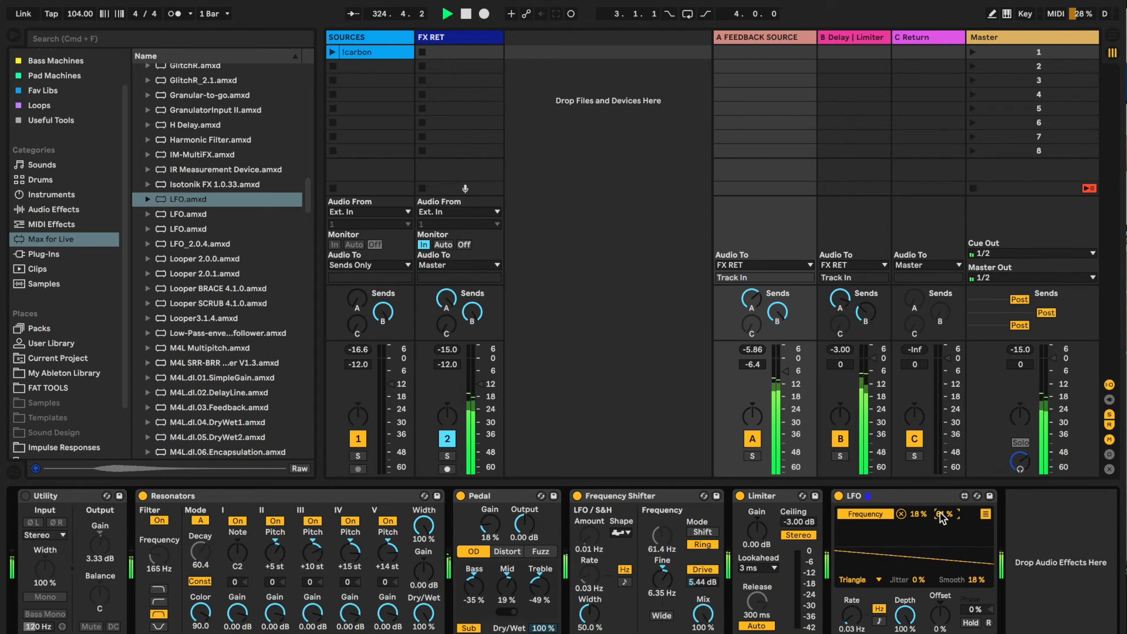
drag(919, 520, 941, 509)
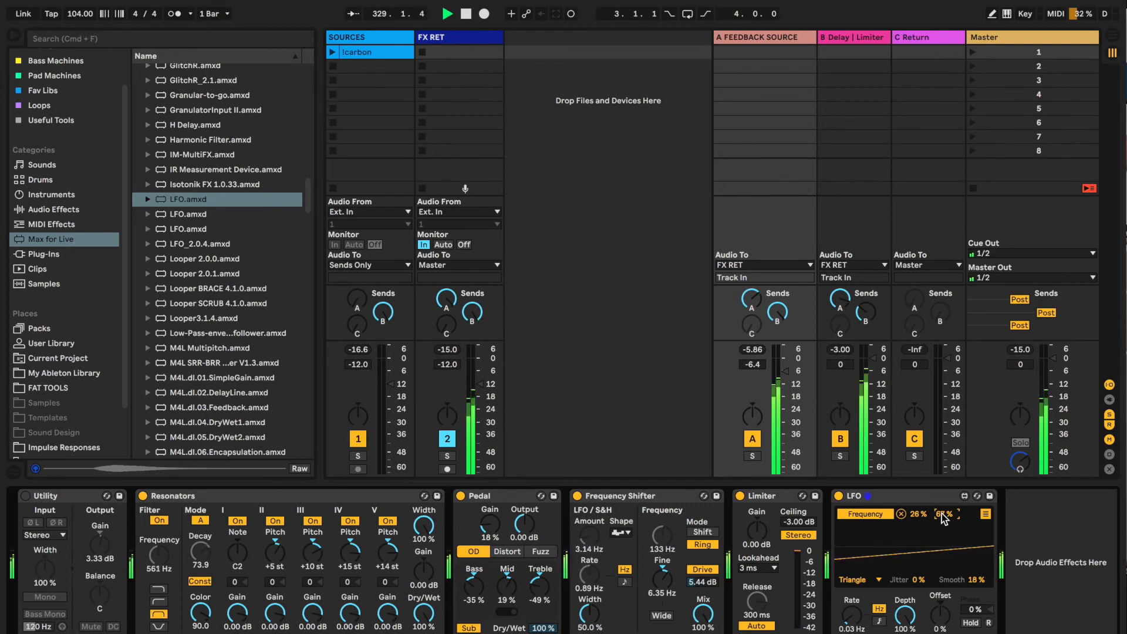
- Map the LFO's sixth slot to send A on the B Delay | Limiter return
click(987, 515)
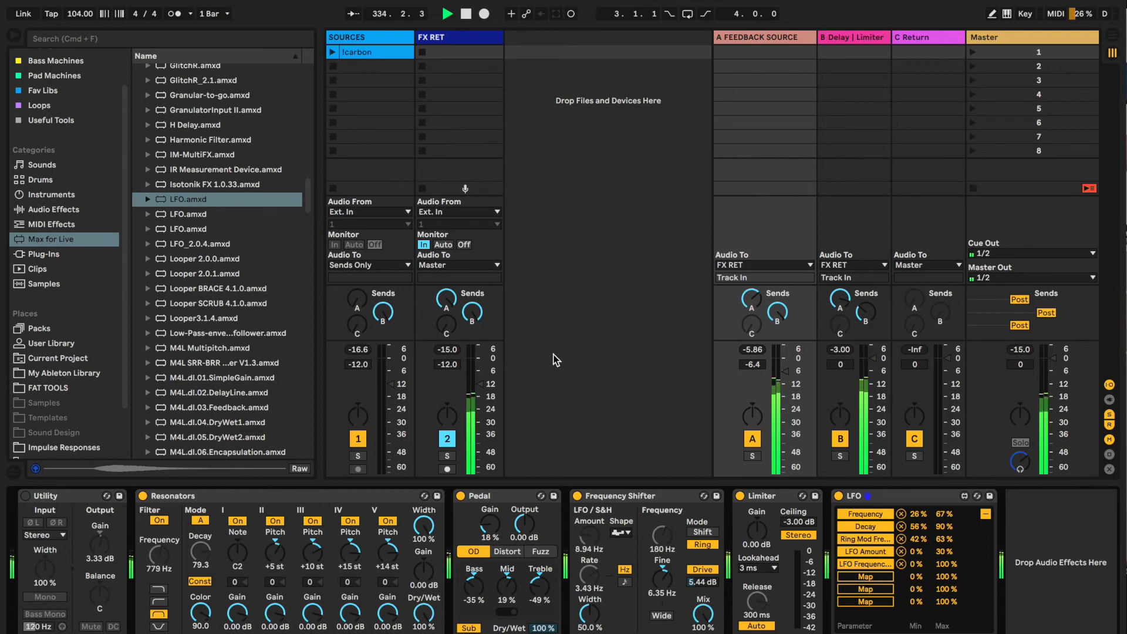
click(870, 576)
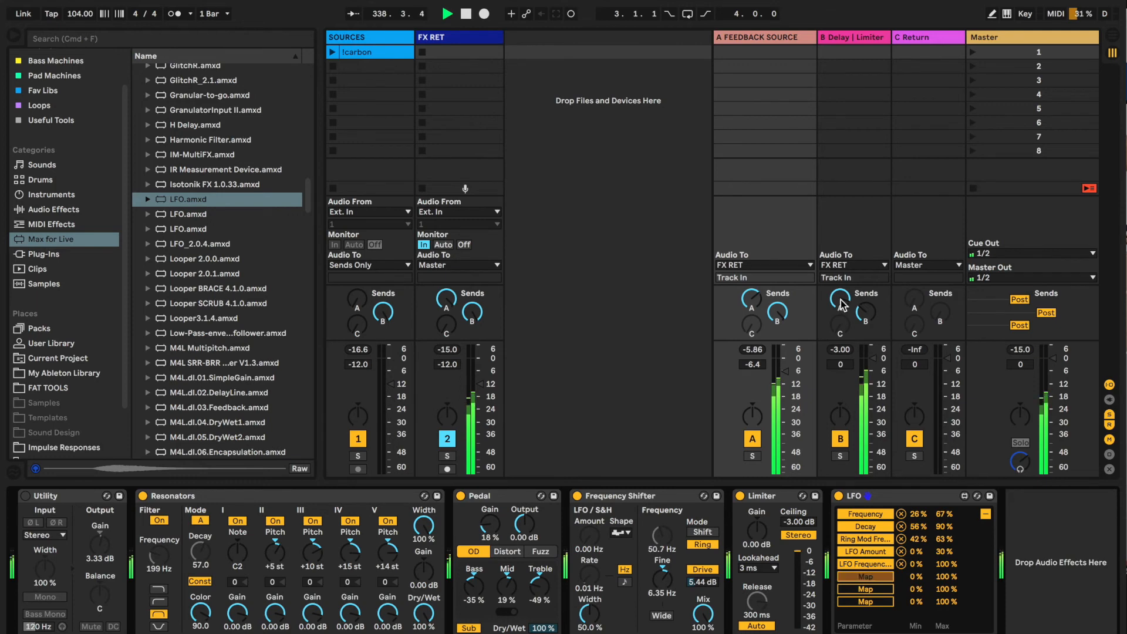
click(841, 302)
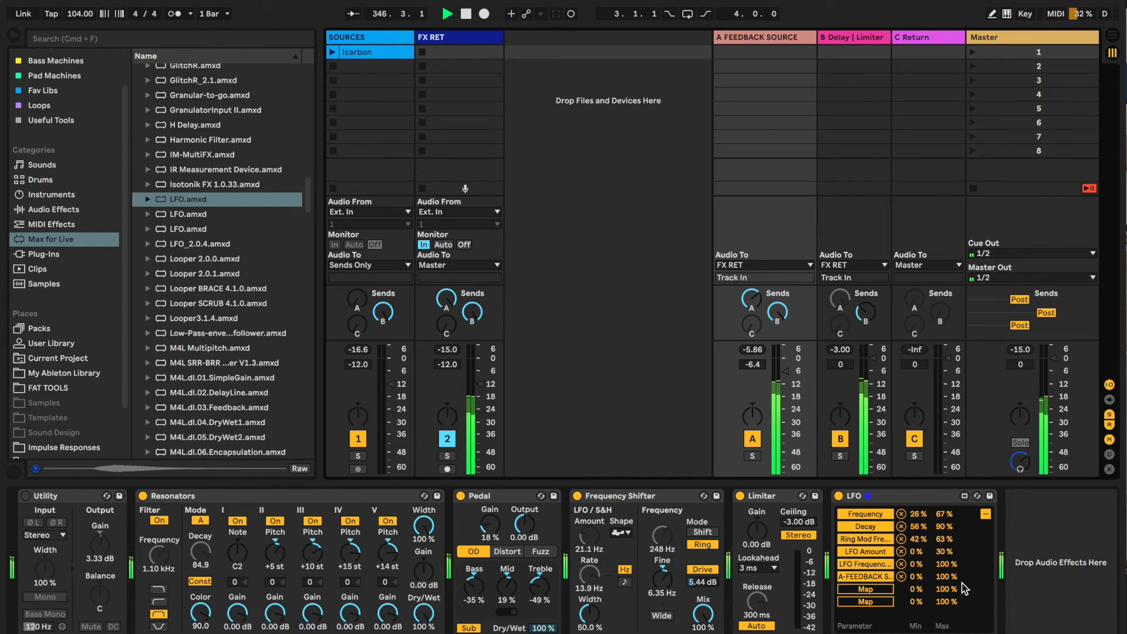
- Map the LFO's seventh slot to send B on the A FEEDBACK SOURCE return, with a range of 54–88%
click(873, 590)
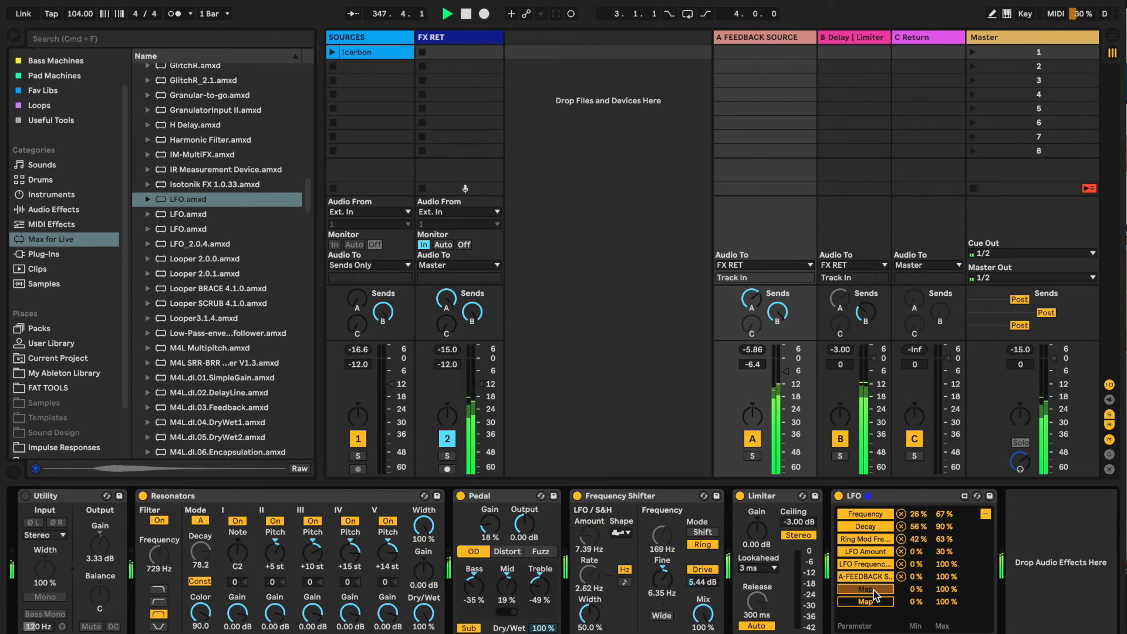
click(776, 314)
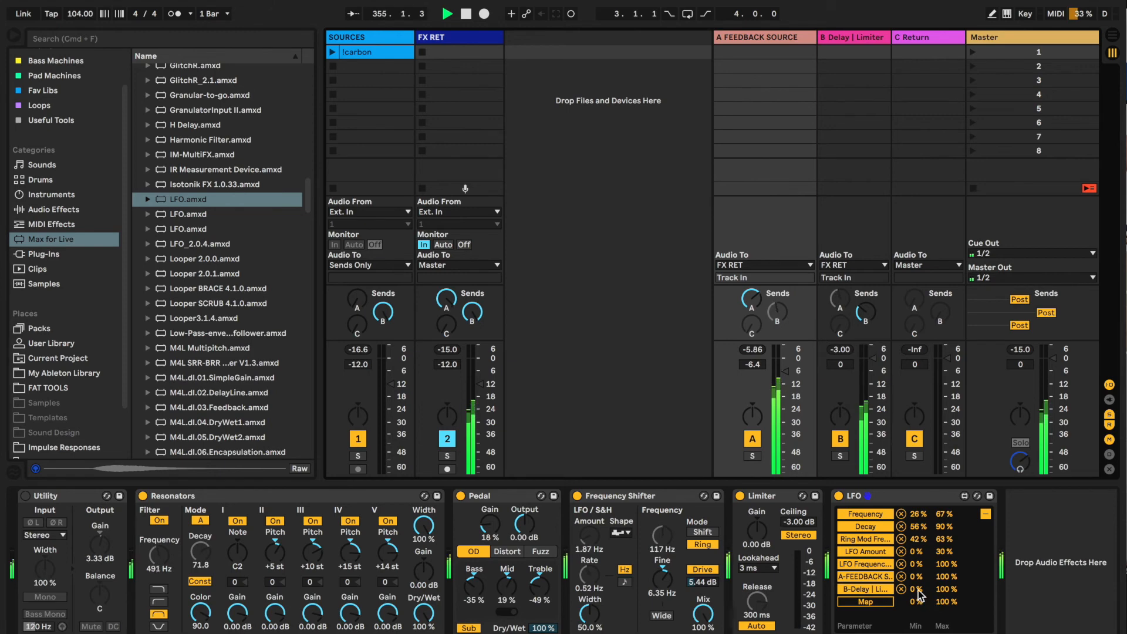
drag(918, 592, 919, 541)
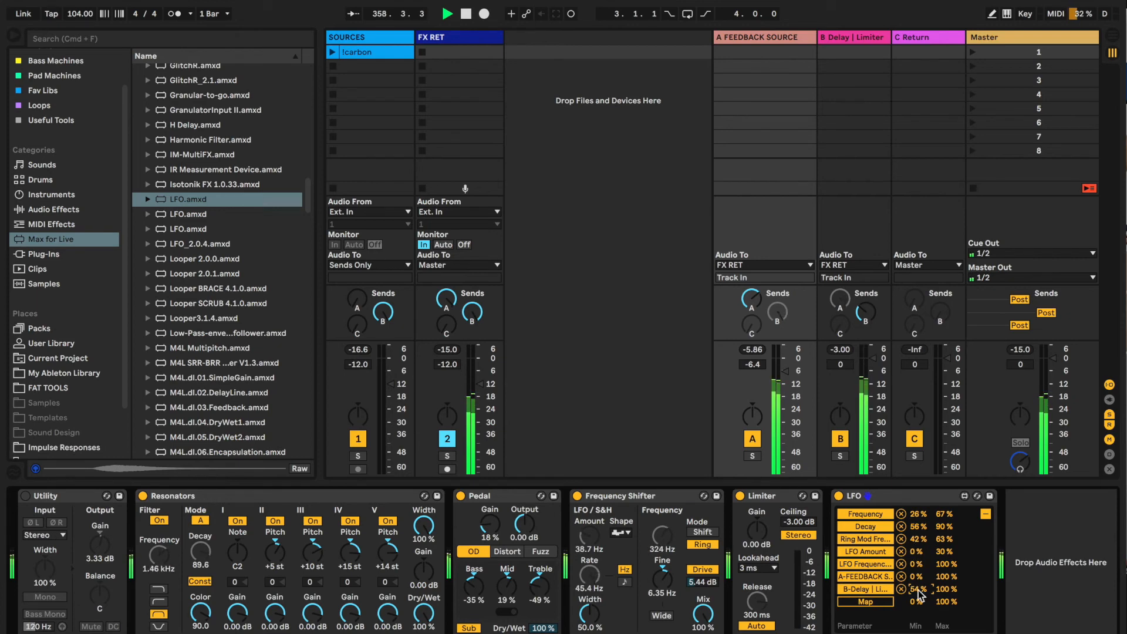
drag(945, 589, 951, 601)
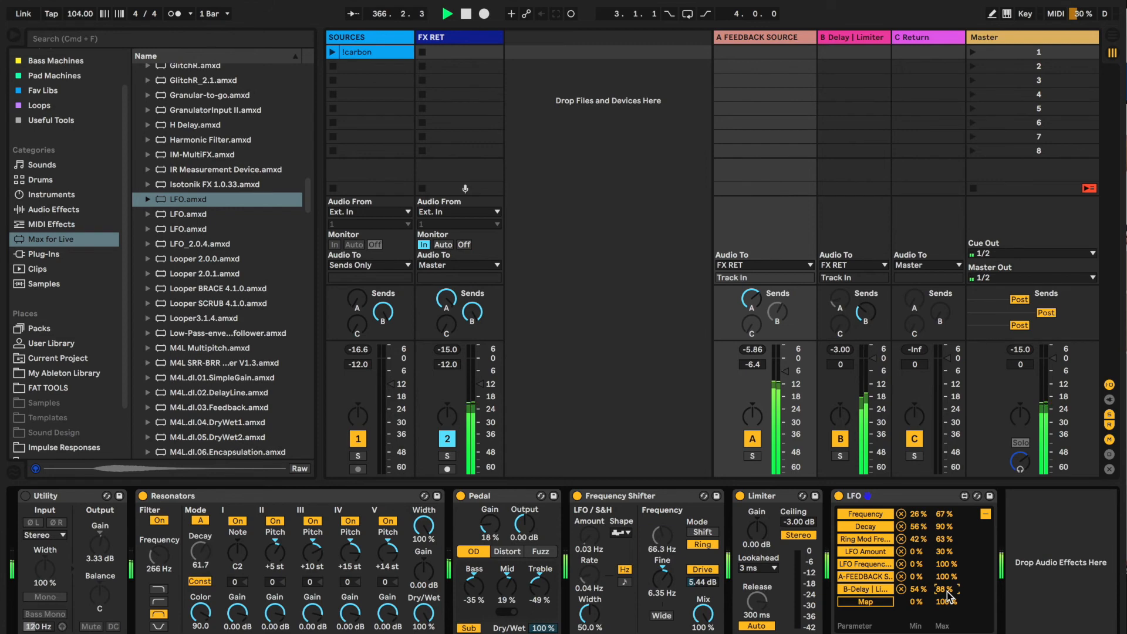
- Stop the transport and mute the FX RET track
click(935, 498)
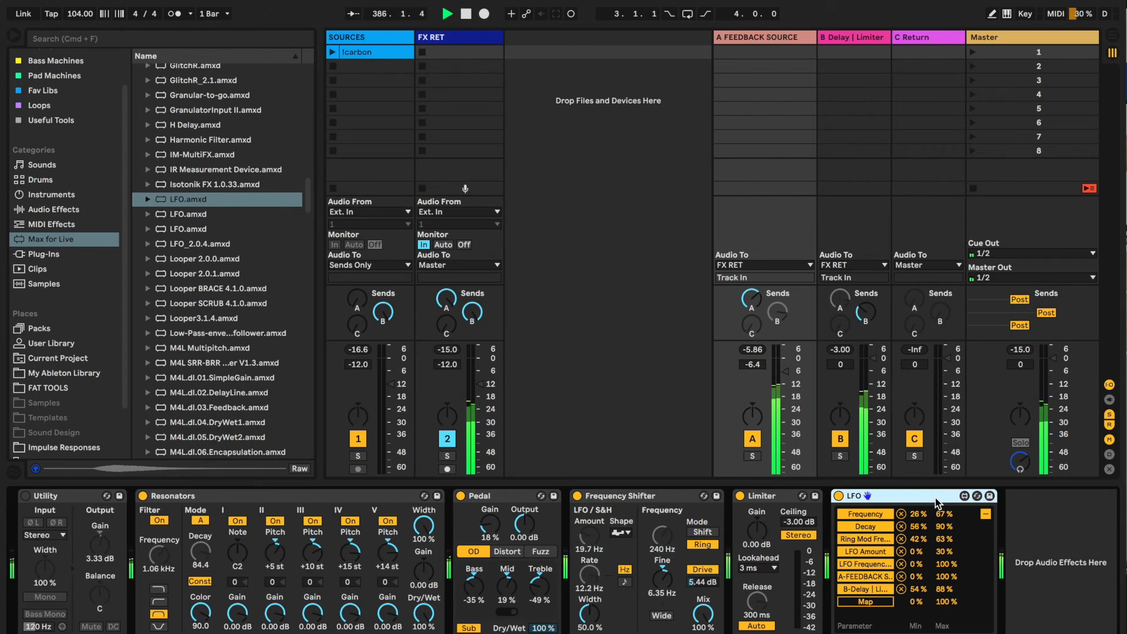
click(467, 14)
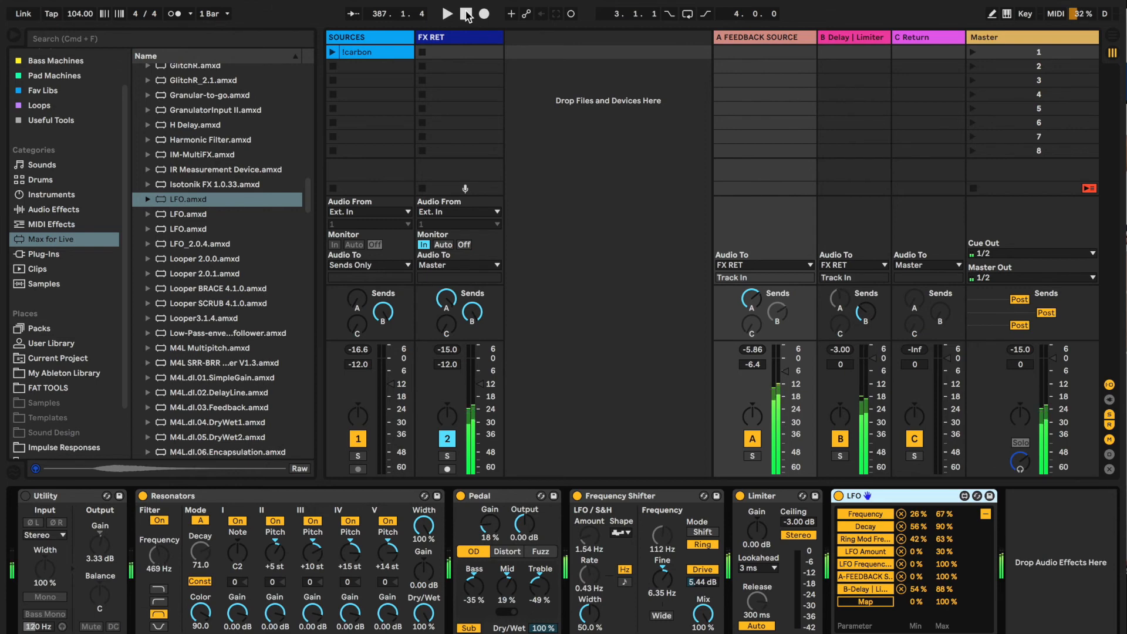
click(450, 441)
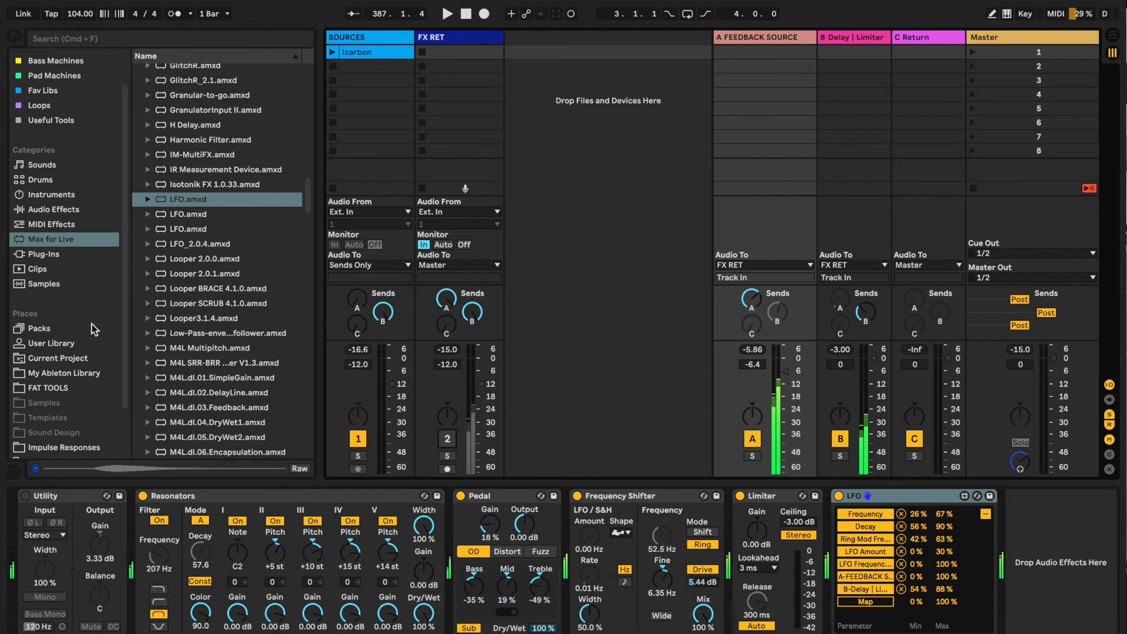
- Add the sample !DK_TechProg2_big-clap.aif to the second SOURCES clip slot, feed it into the unmuted FX RET loop, and stop the clip
click(48, 283)
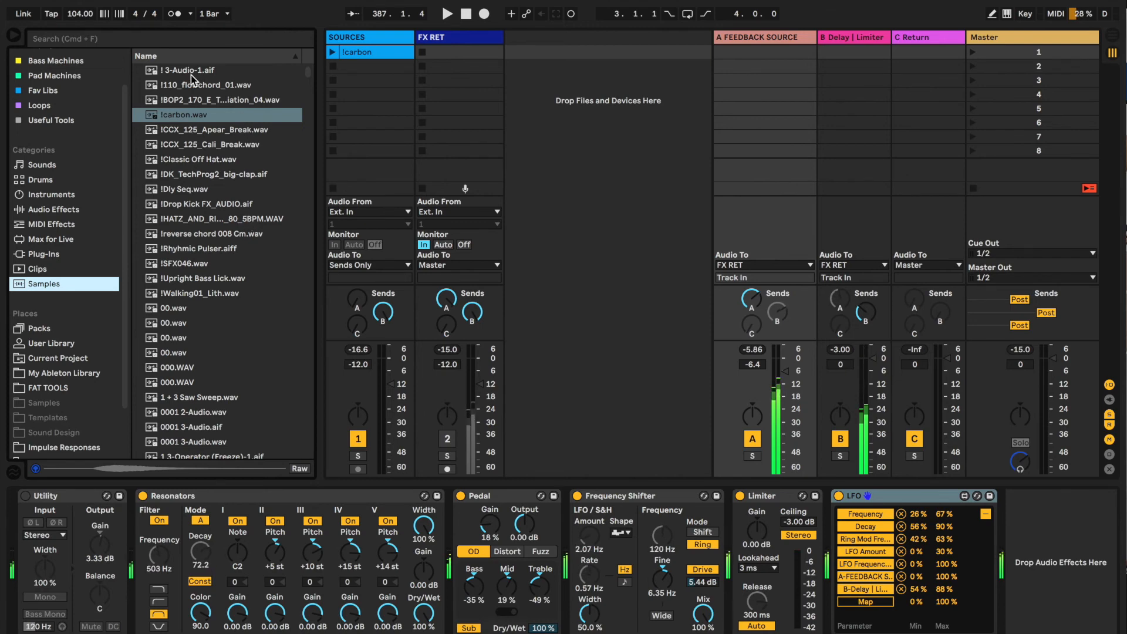
click(188, 176)
click(539, 225)
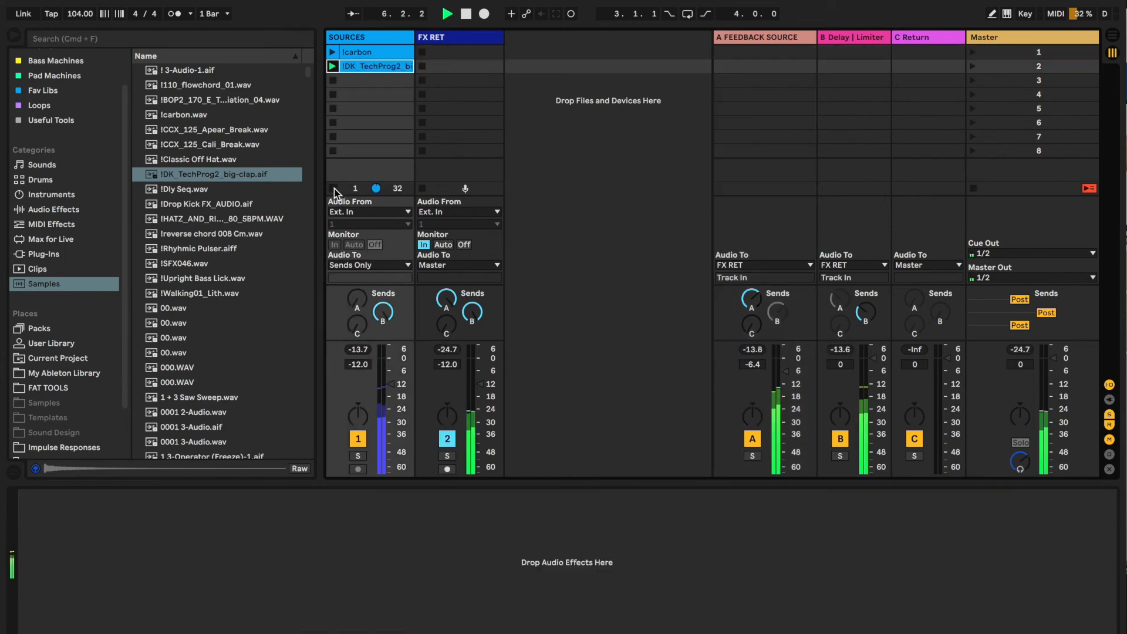
click(333, 188)
- Switch the Pedal on A FEEDBACK SOURCE to Distort with Bass at 57%, Mid at -27% and Treble at -44%
click(779, 38)
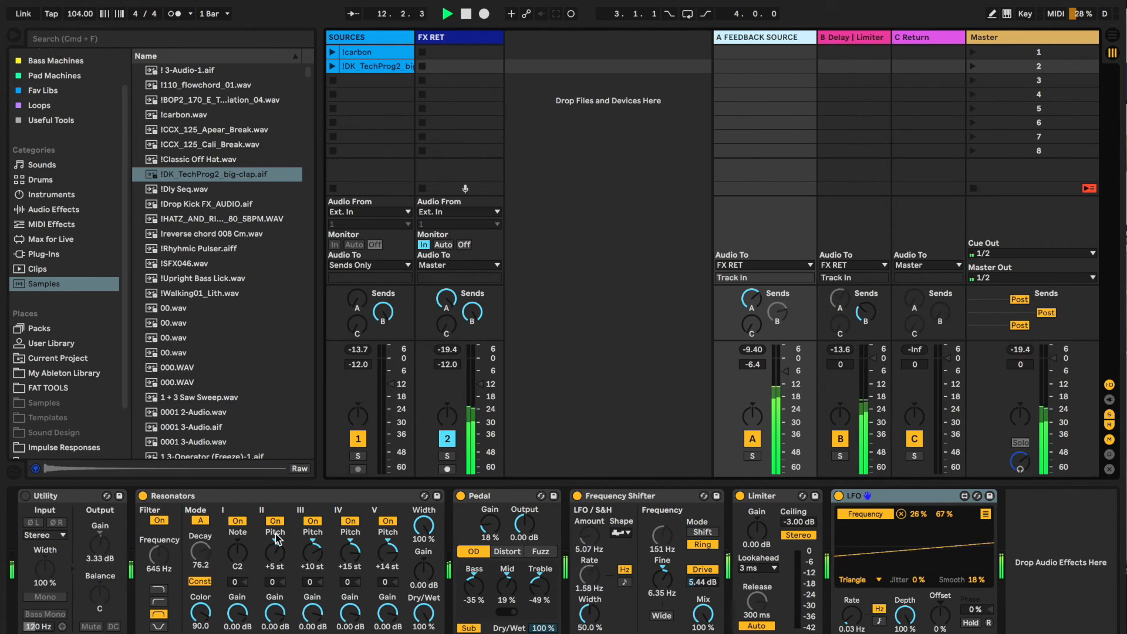
drag(473, 588, 473, 554)
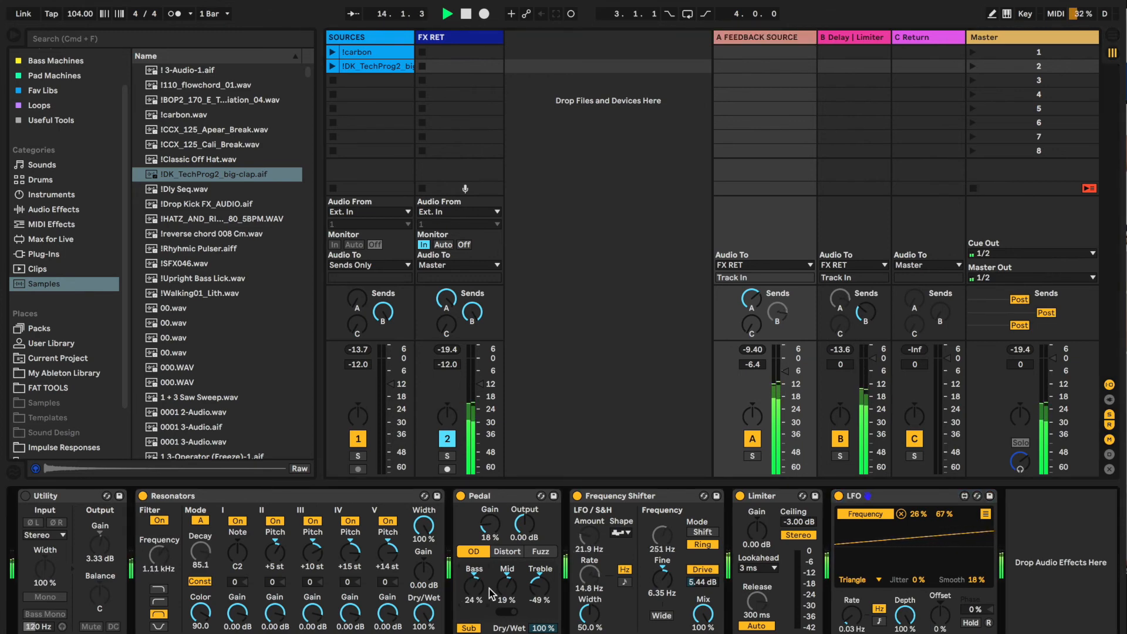
drag(508, 587, 539, 555)
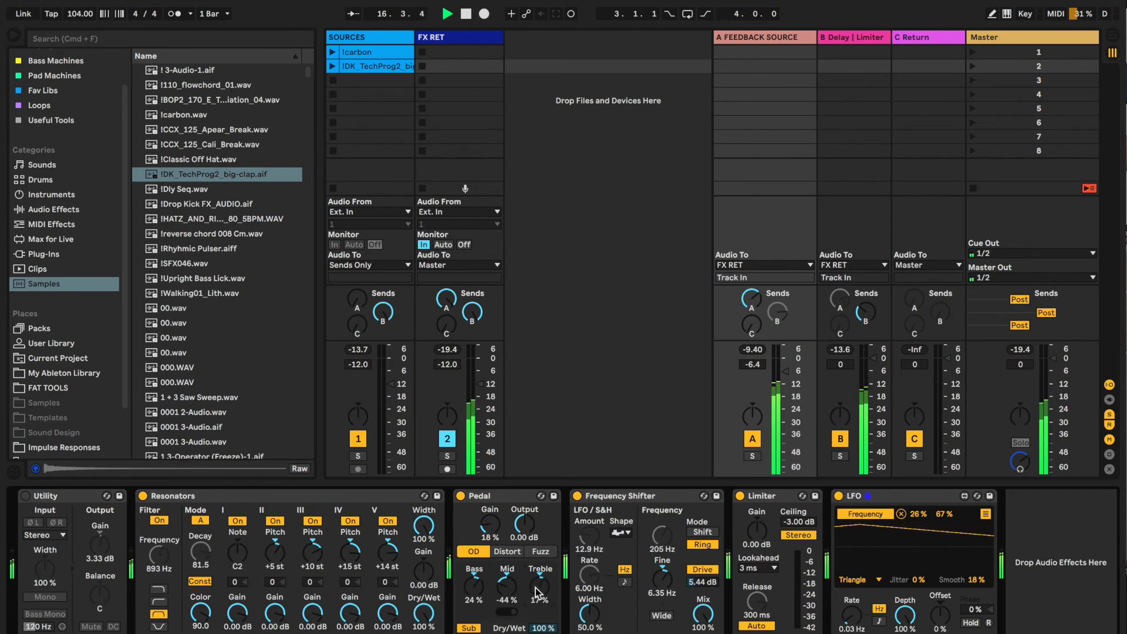
click(520, 557)
drag(540, 590, 479, 576)
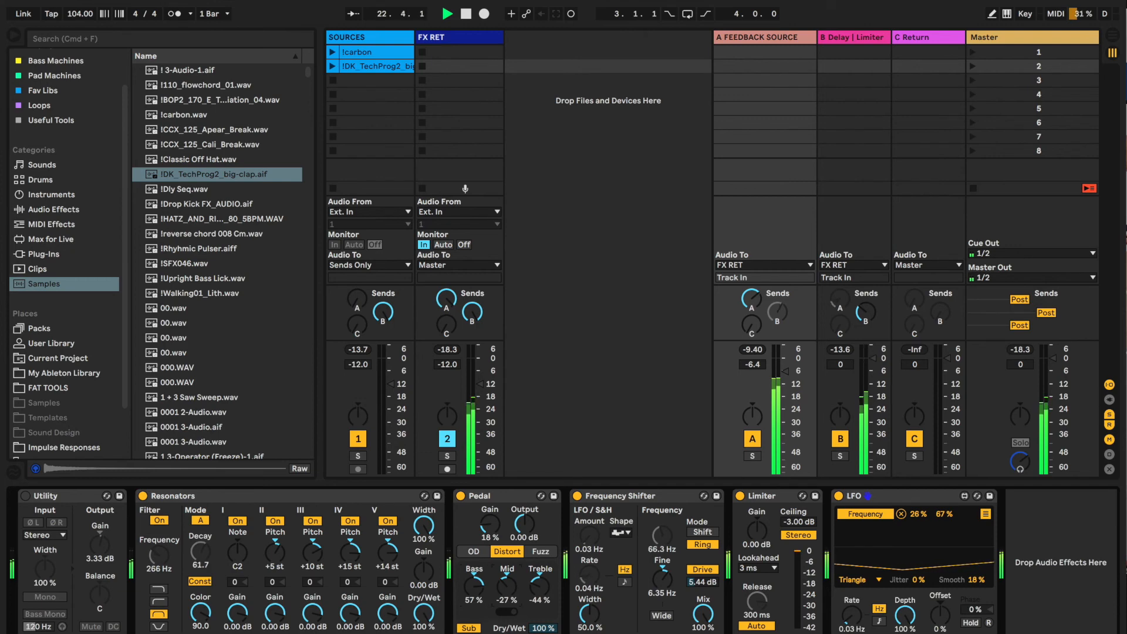
- Compare the Pedal with Sub off and on, and set Bass 29%, Gain 16%, Mid -16%, Treble -17% and Dry/Wet 47%
click(473, 628)
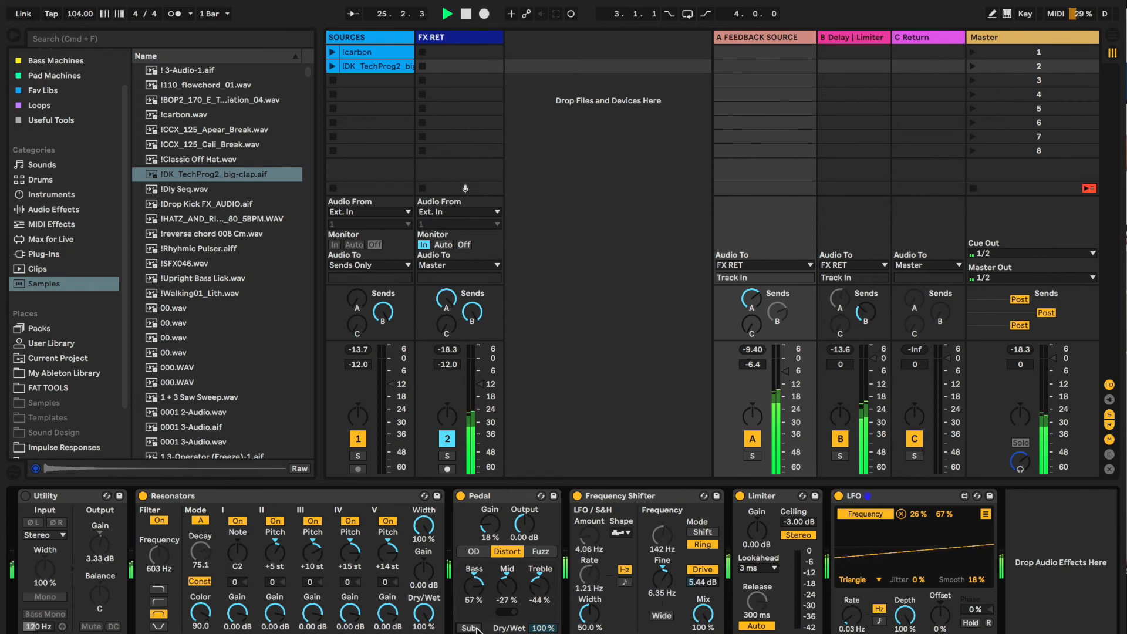
click(476, 629)
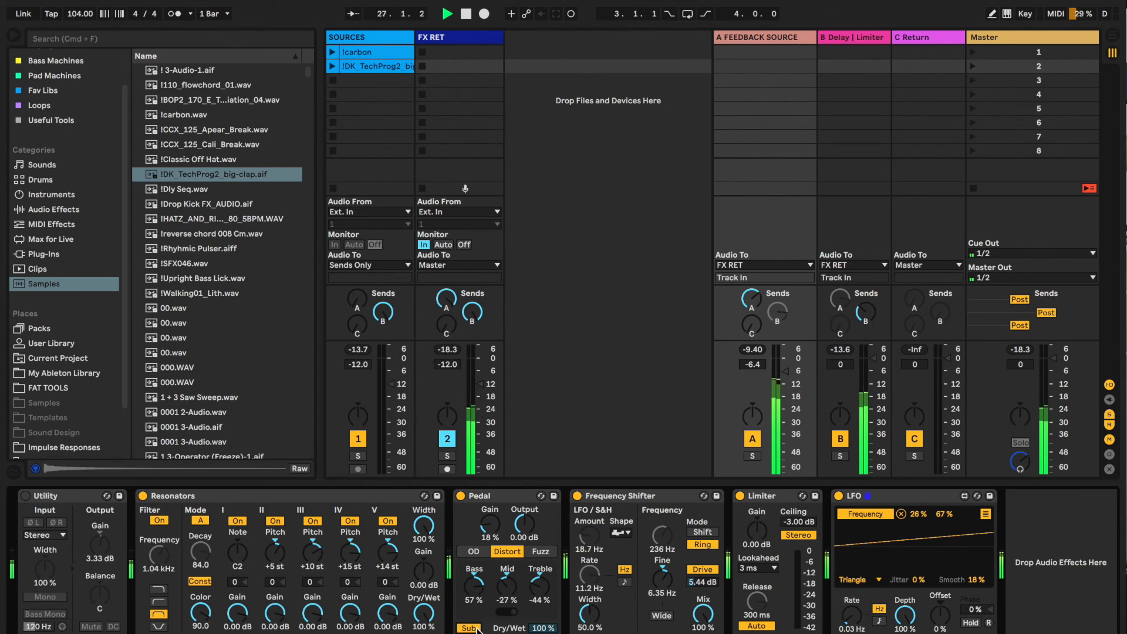
drag(477, 591, 477, 607)
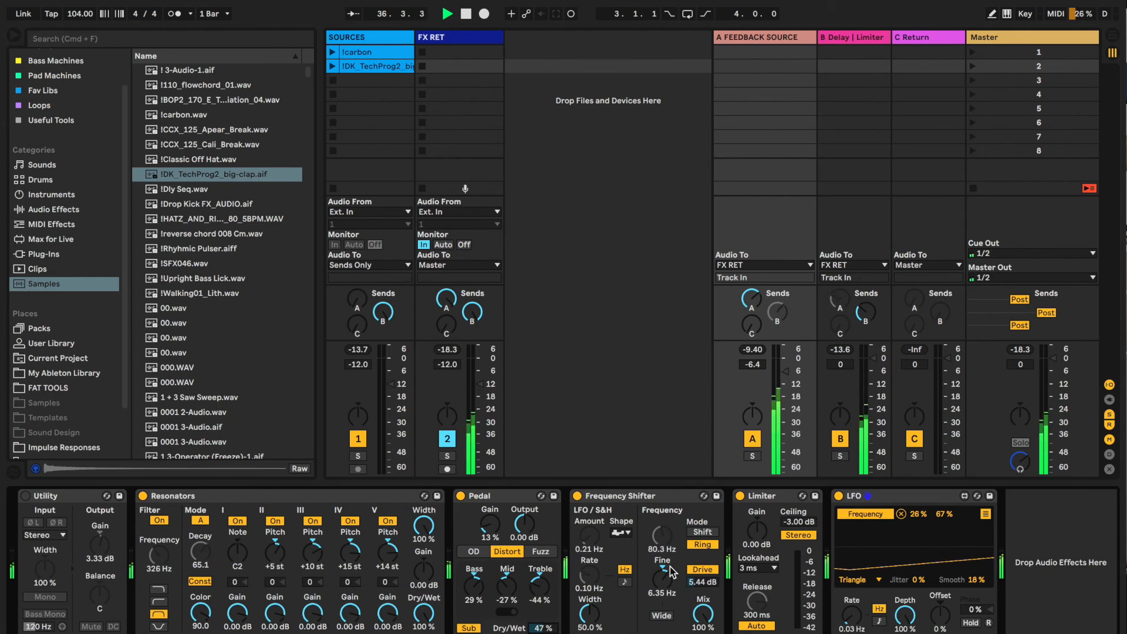
drag(494, 524, 494, 520)
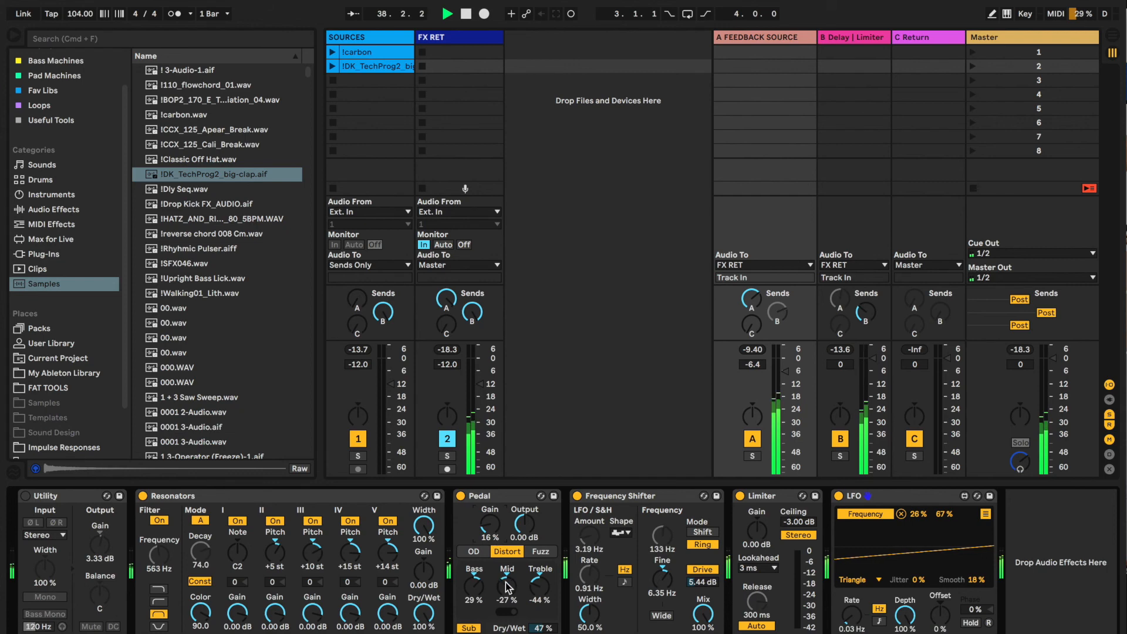
drag(505, 581, 539, 571)
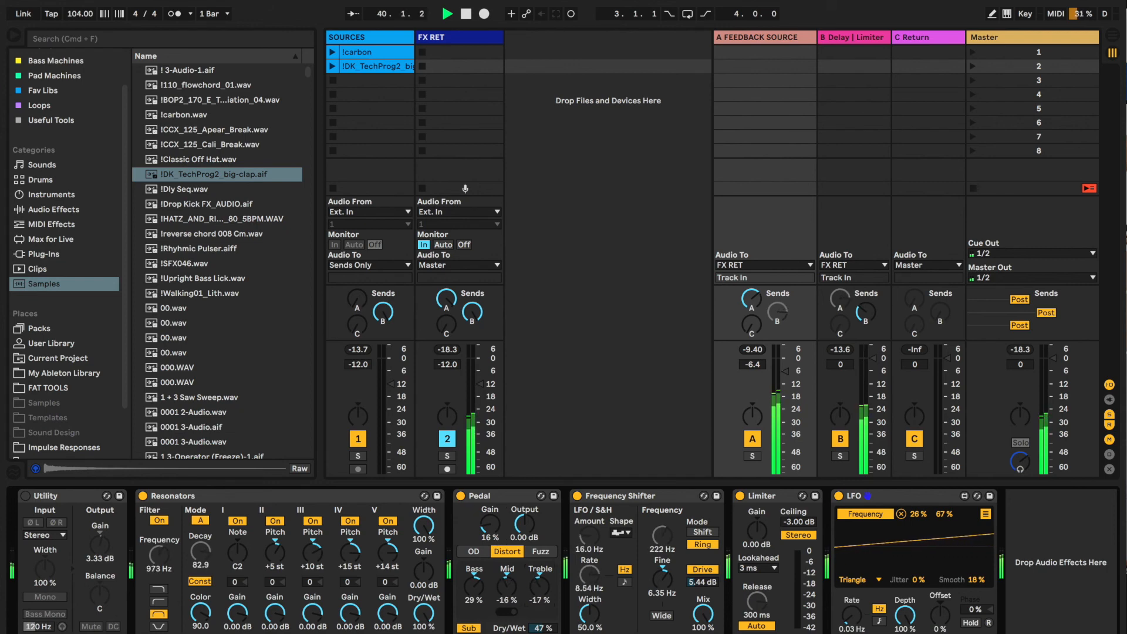
- Try lower Pedal Dry/Wet mixes, settle on 64%, and lower the FX RET track volume to -36.6 dB
drag(542, 627, 541, 629)
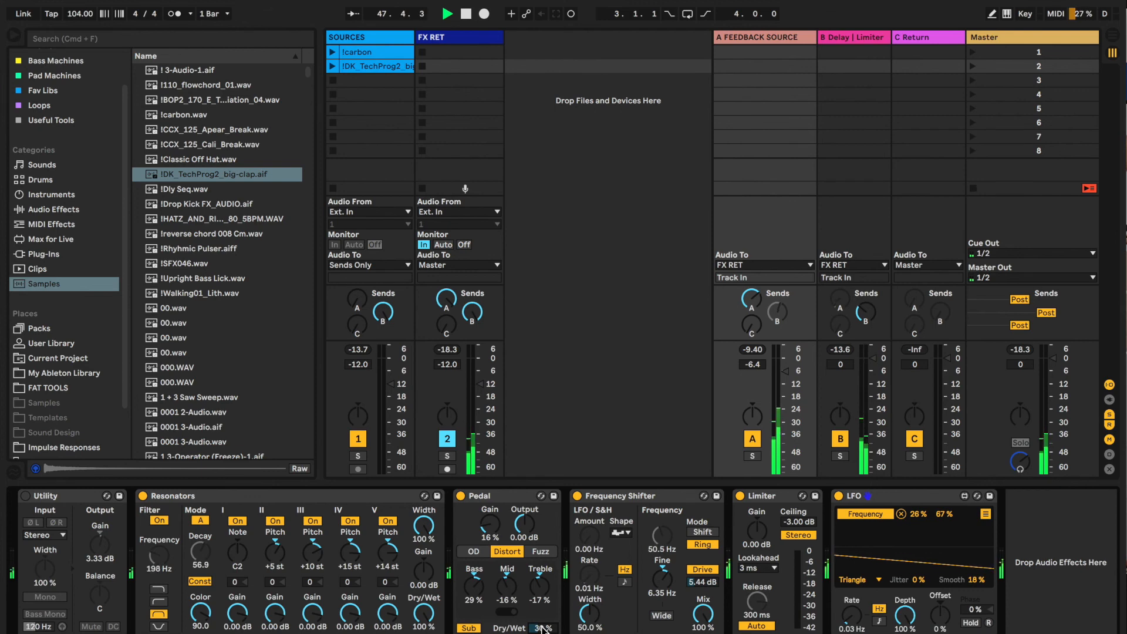
drag(543, 629, 543, 622)
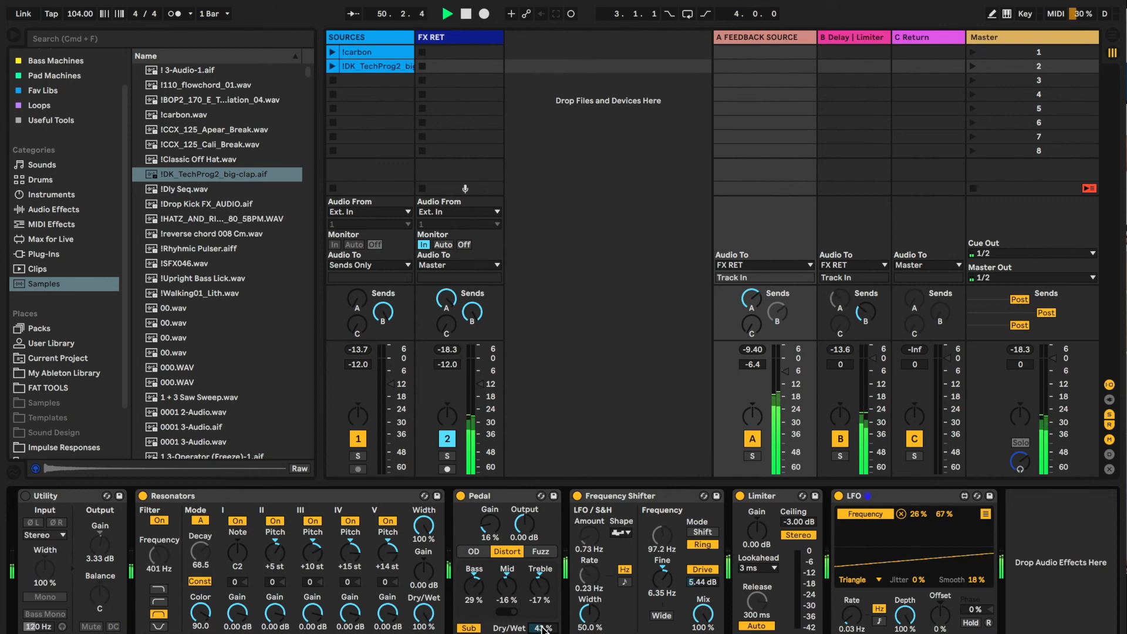
drag(543, 630, 543, 618)
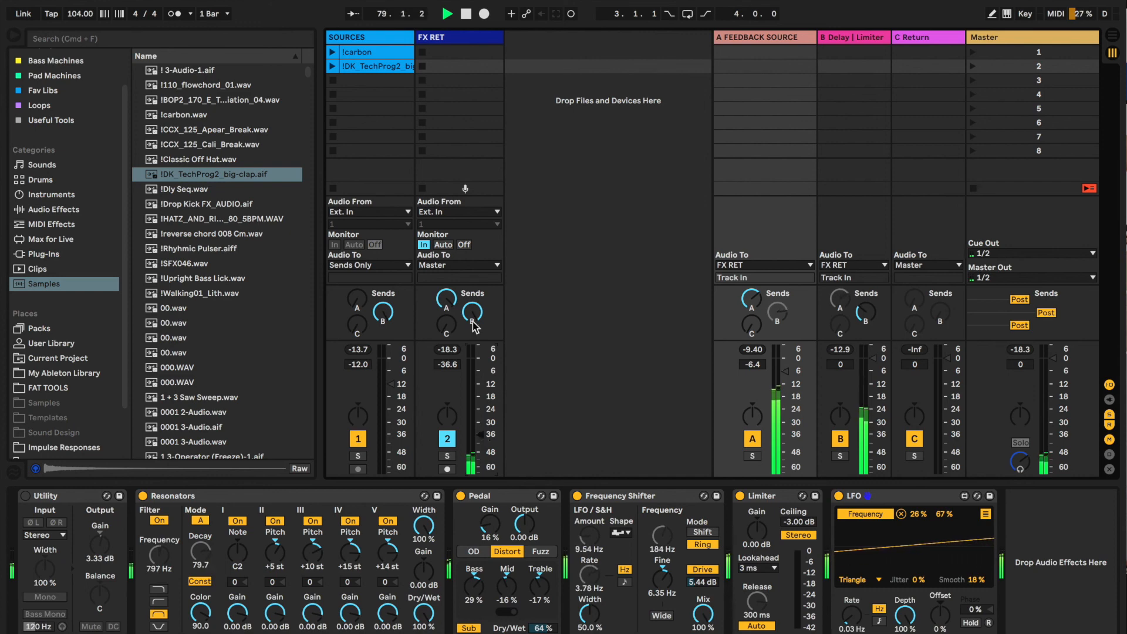
- Raise the FX RET track volume to -6.4 dB and increase send A on the A FEEDBACK SOURCE return
click(362, 40)
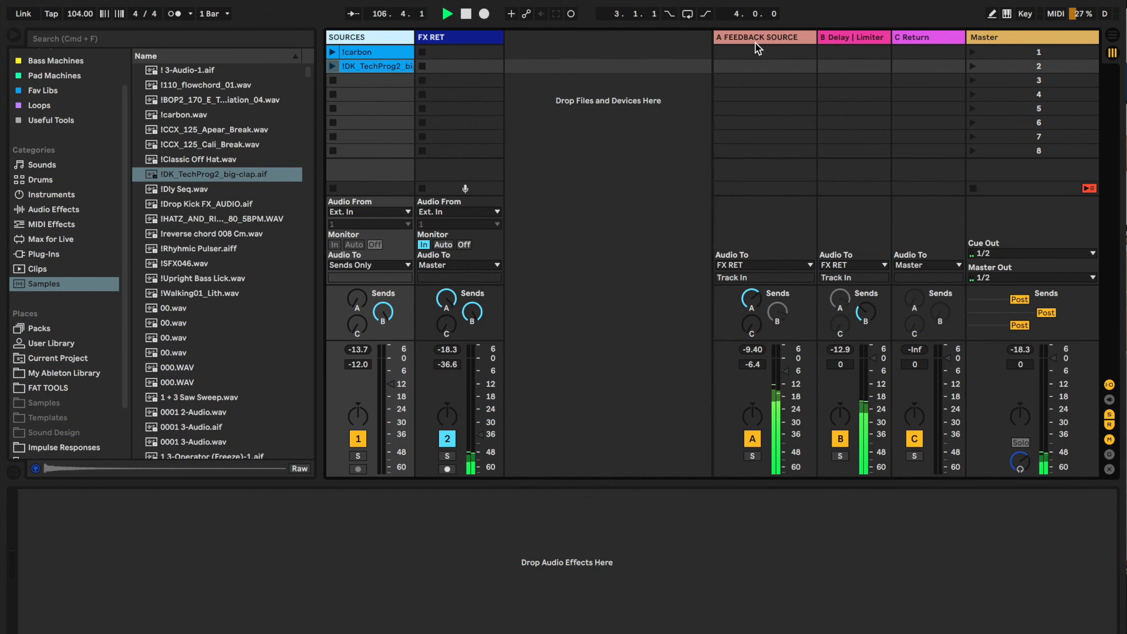
drag(480, 434, 482, 371)
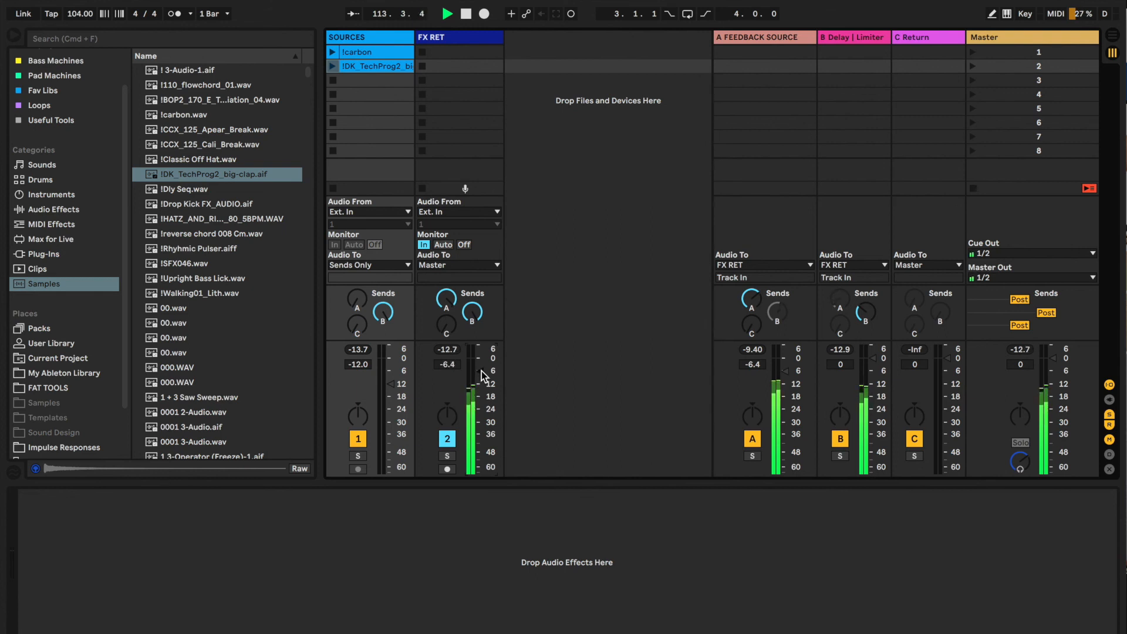
drag(757, 301, 757, 295)
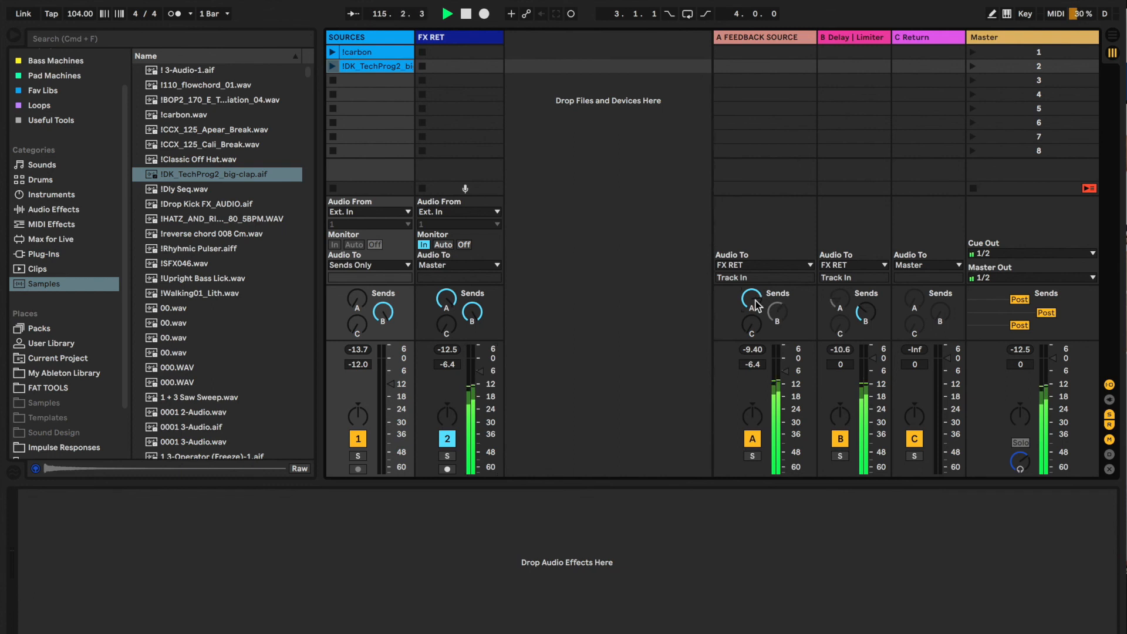